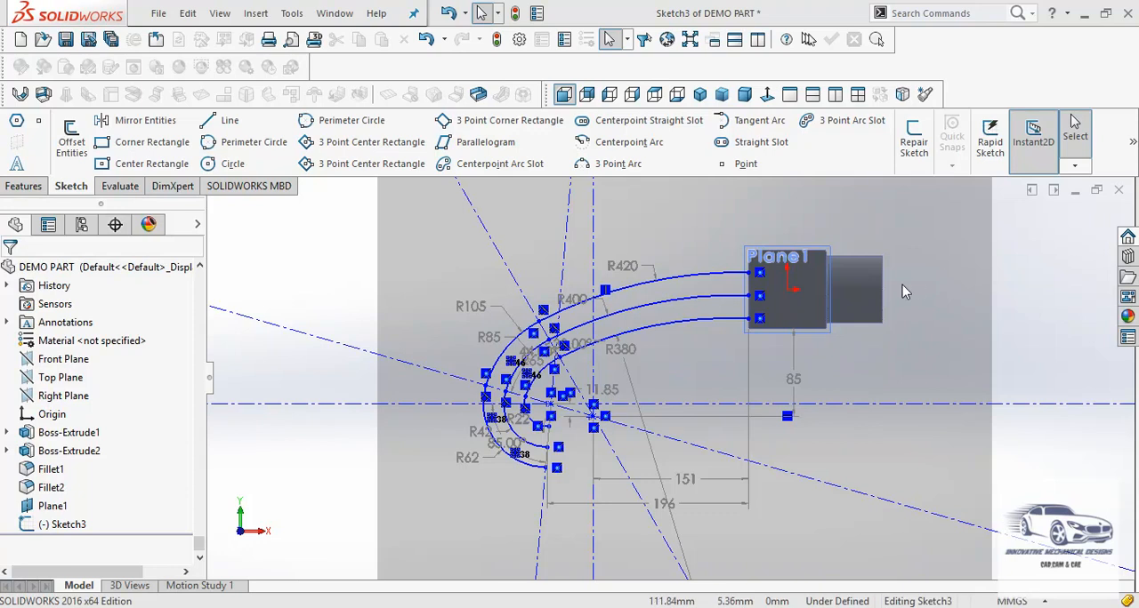
Close the sketch containing the three concentric hook-shaped curves
{"action": "middle_click_drag", "start_coordinate": [590, 345], "coordinate": [696, 422]}
{"action": "key", "text": "ctrl+a"}
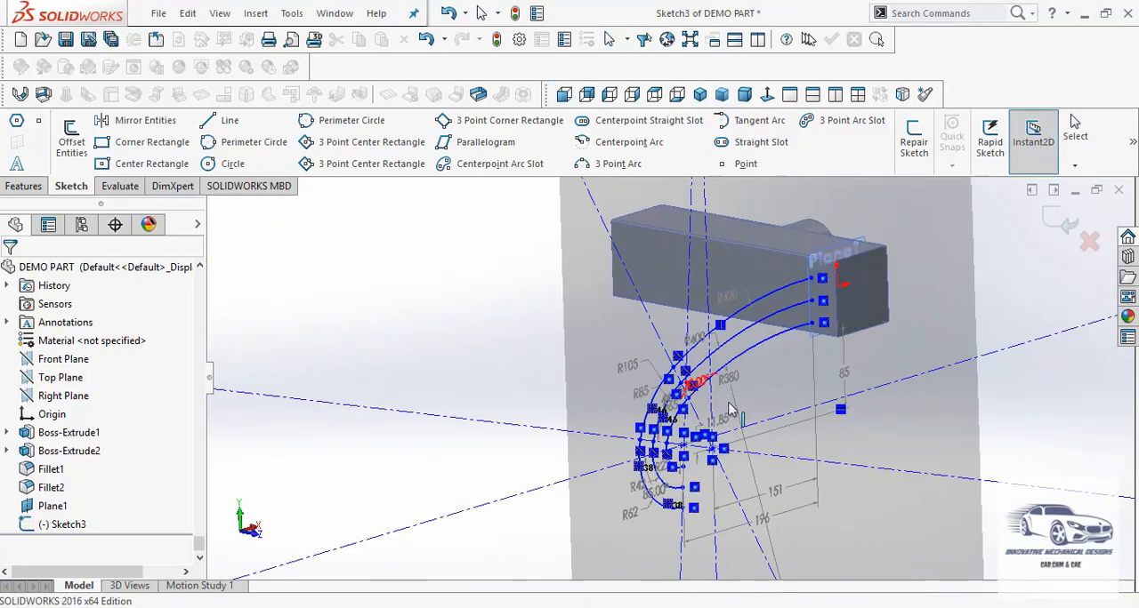
{"action": "left_click", "coordinate": [1063, 226]}
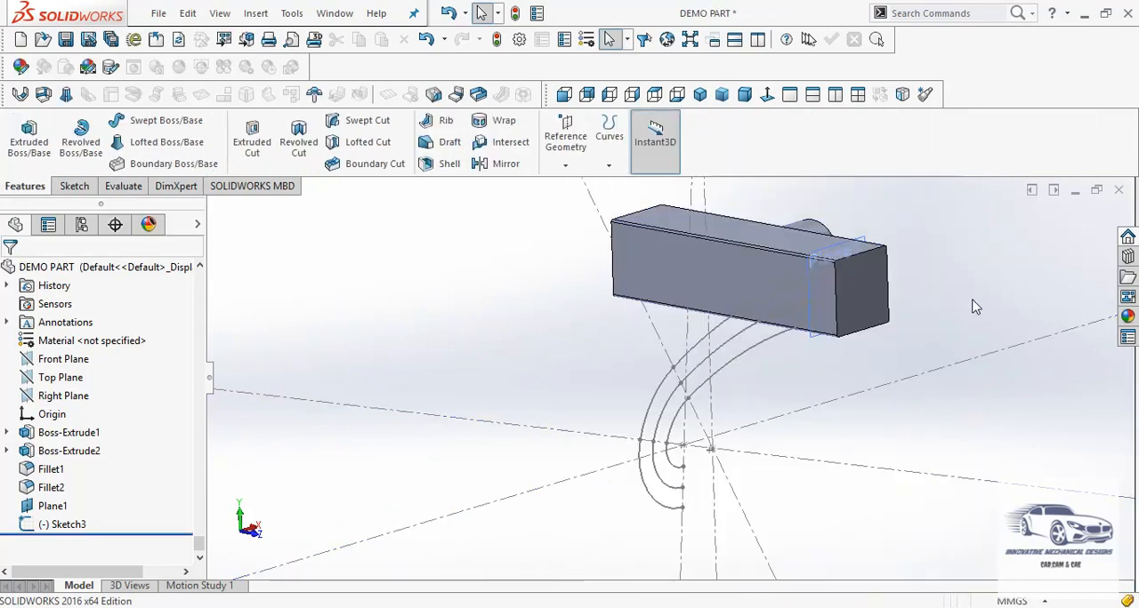
Start a new sketch on Plane1 at the end of the rectangular block
{"action": "mouse_move", "coordinate": [968, 305]}
{"action": "middle_mouse_down"}
{"action": "mouse_move", "coordinate": [976, 359]}
{"action": "mouse_move", "coordinate": [943, 319]}
{"action": "mouse_move", "coordinate": [949, 364]}
{"action": "middle_mouse_up"}
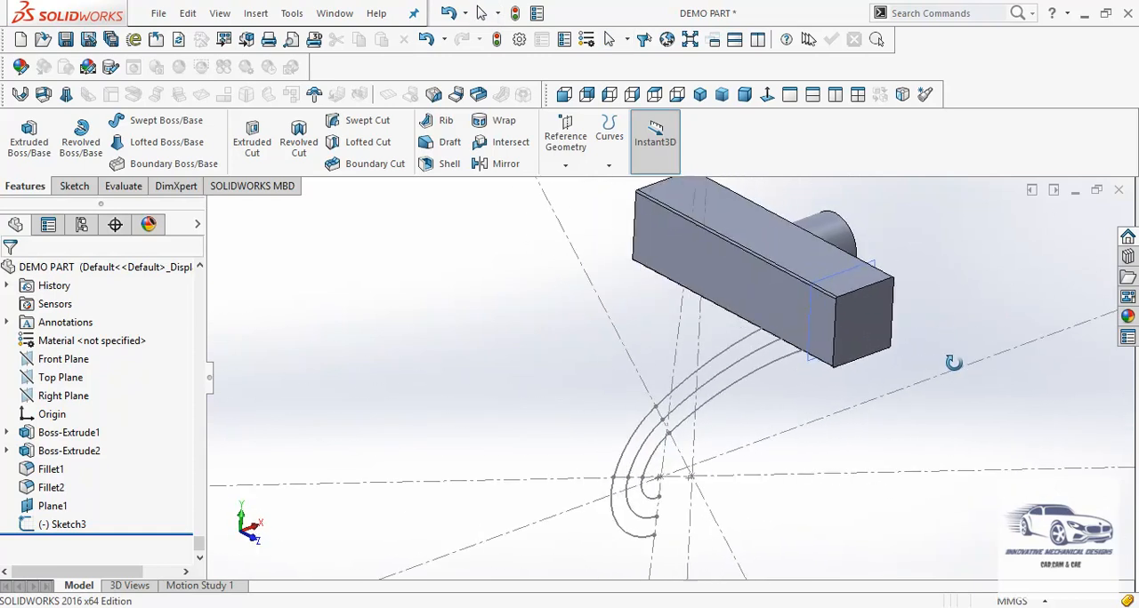
{"action": "left_click", "coordinate": [810, 370]}
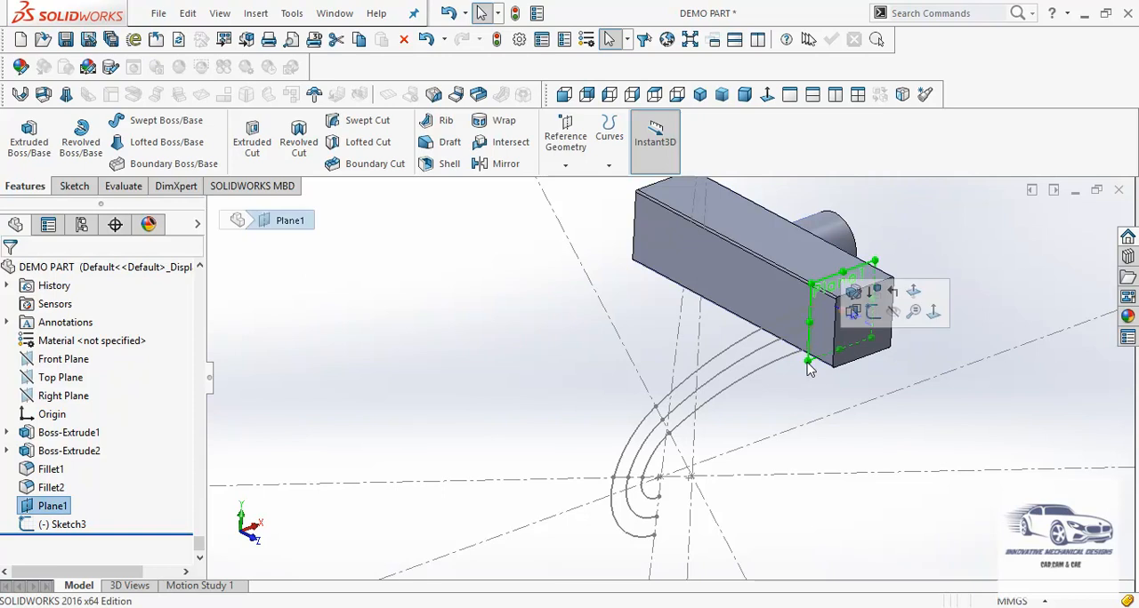
{"action": "left_click", "coordinate": [872, 311]}
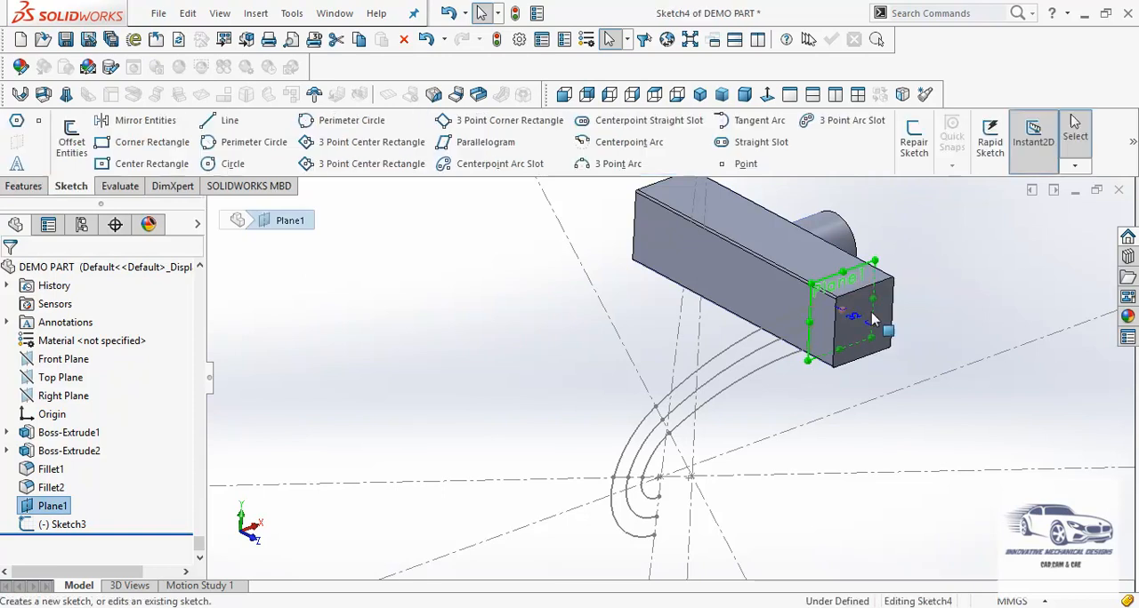
{"action": "left_click", "coordinate": [1047, 340]}
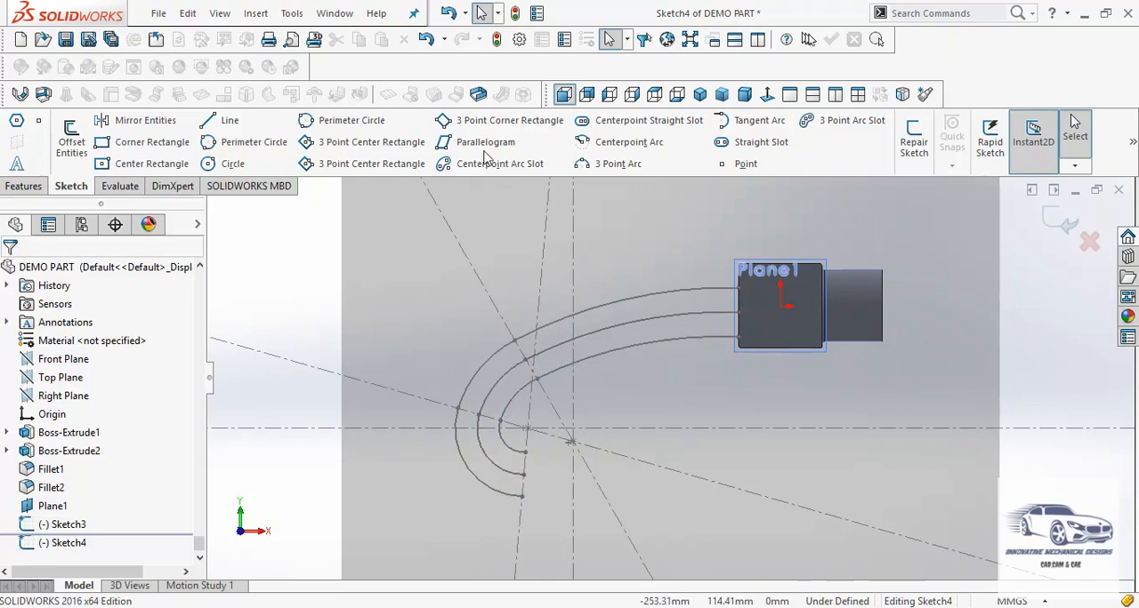
Use Convert Entities to copy the middle curve's three arcs from Sketch3 into the open sketch, and exit it
{"action": "left_click", "coordinate": [292, 13]}
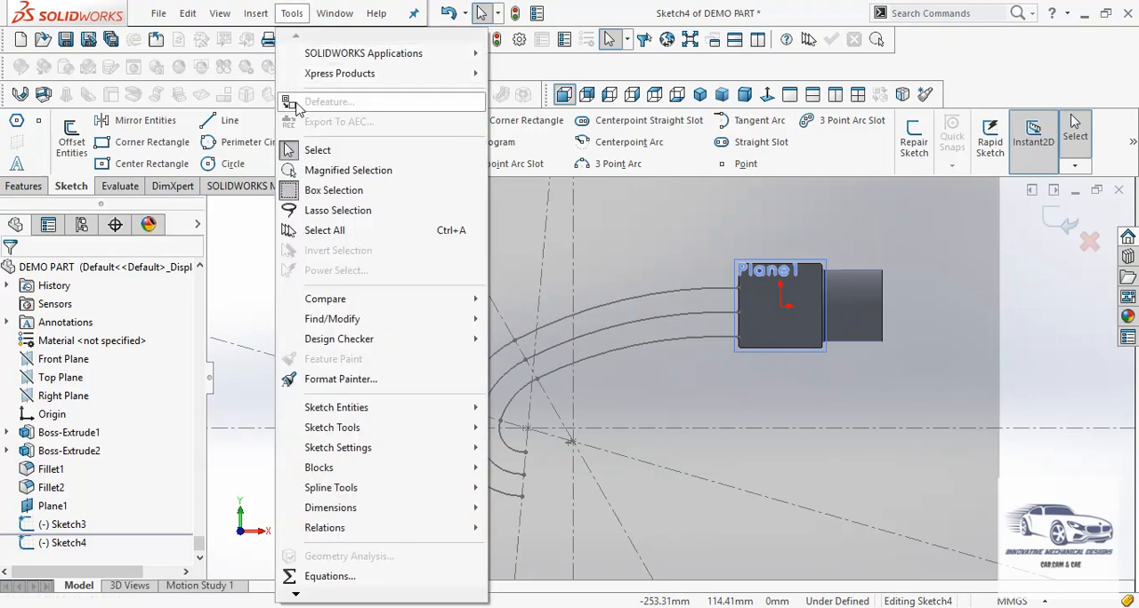
{"action": "mouse_move", "coordinate": [292, 61]}
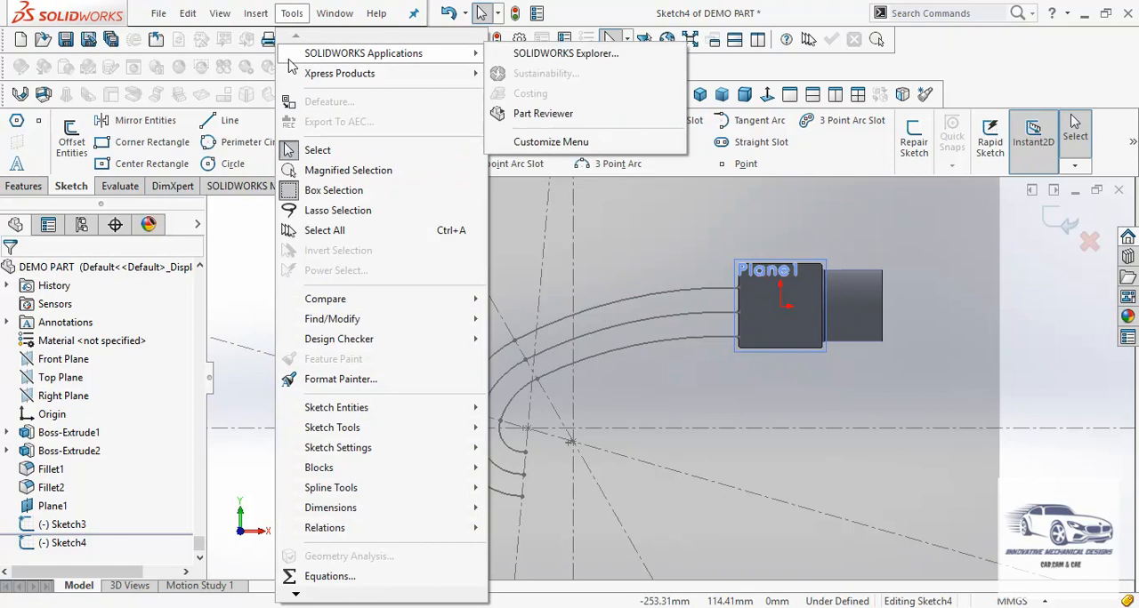
{"action": "mouse_move", "coordinate": [379, 433]}
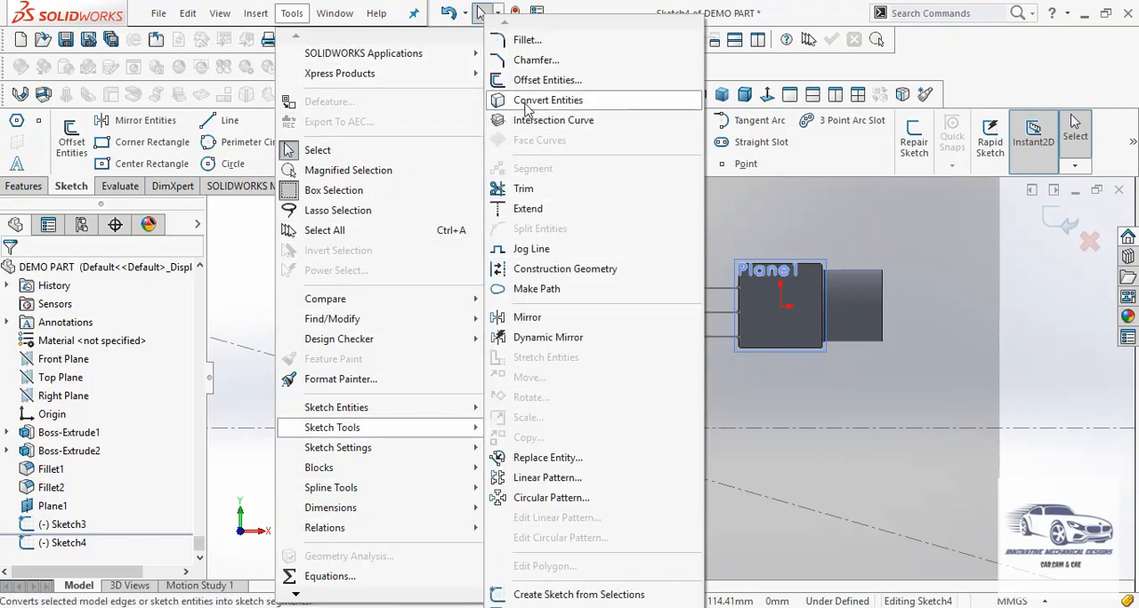
{"action": "left_click", "coordinate": [527, 104]}
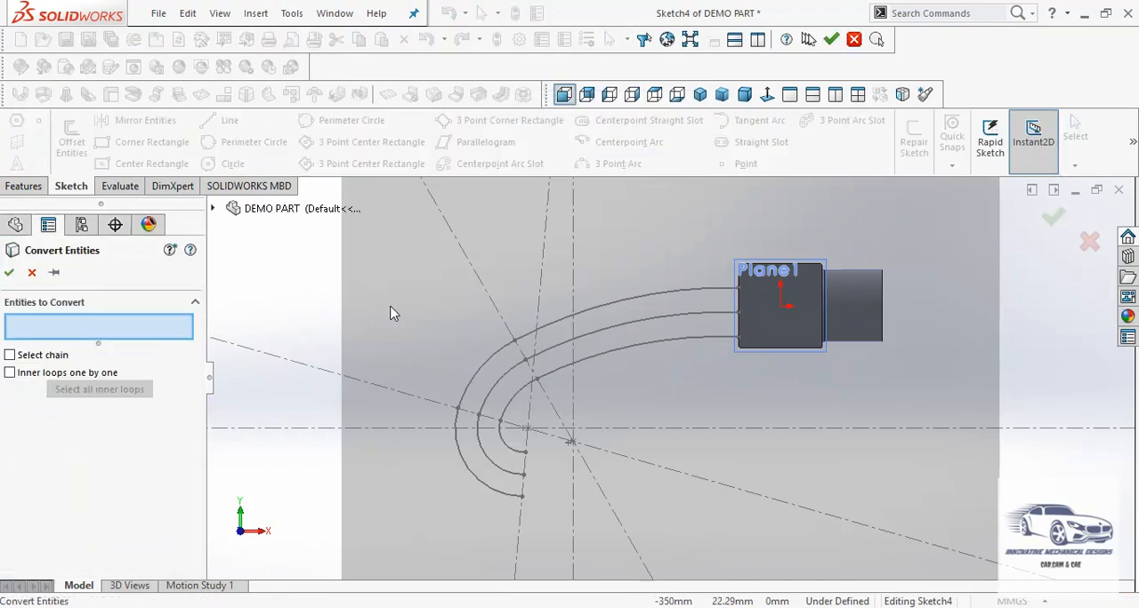
{"action": "left_click", "coordinate": [490, 469]}
{"action": "left_click", "coordinate": [500, 397]}
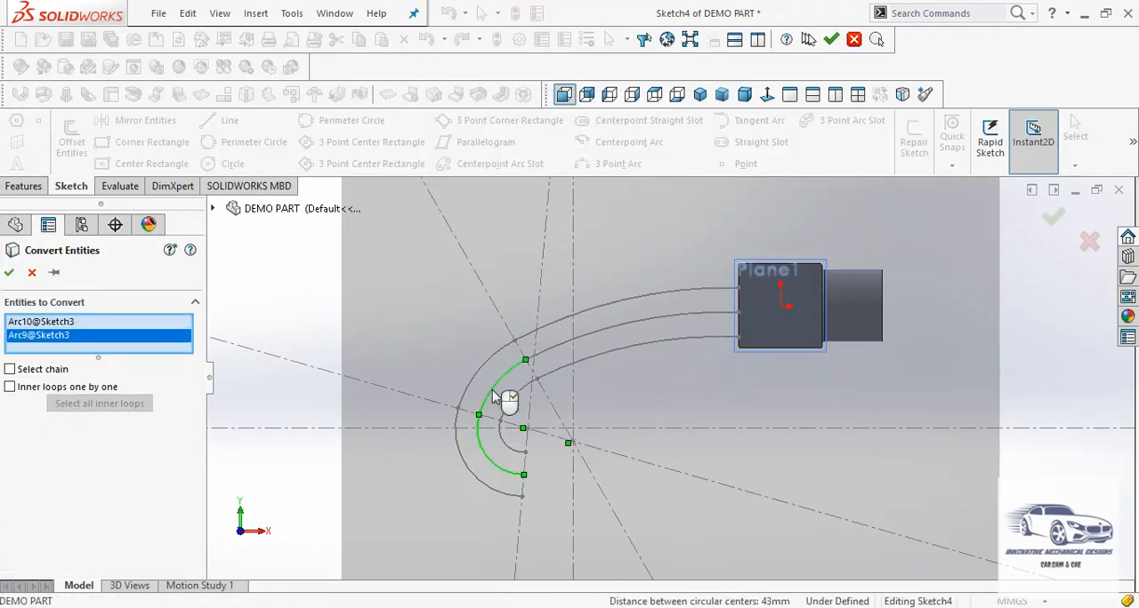
{"action": "left_click", "coordinate": [537, 362]}
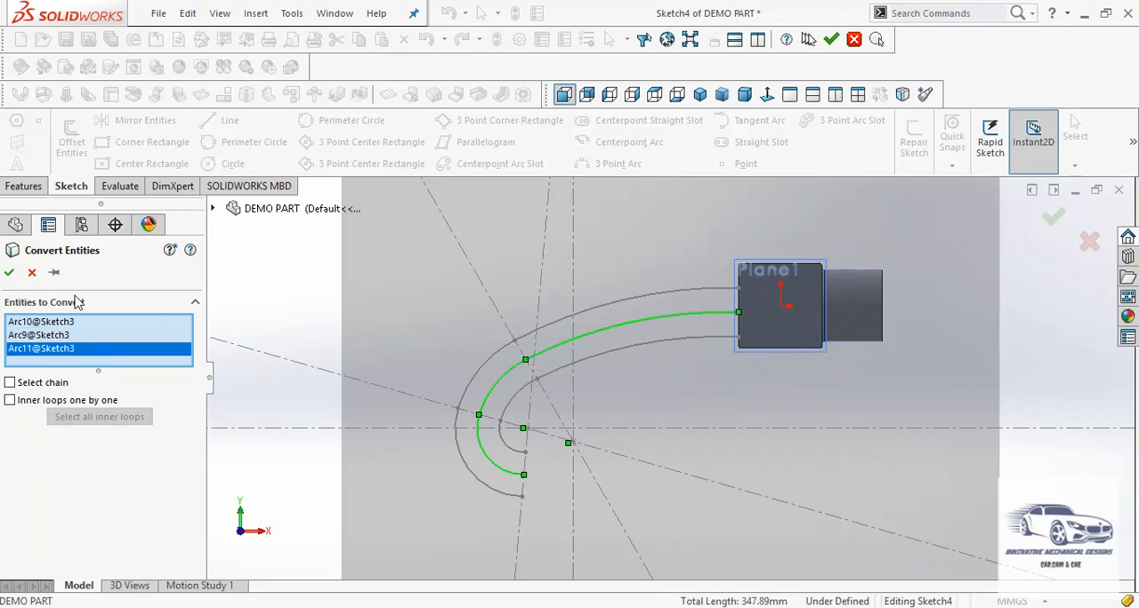
{"action": "left_click", "coordinate": [9, 273]}
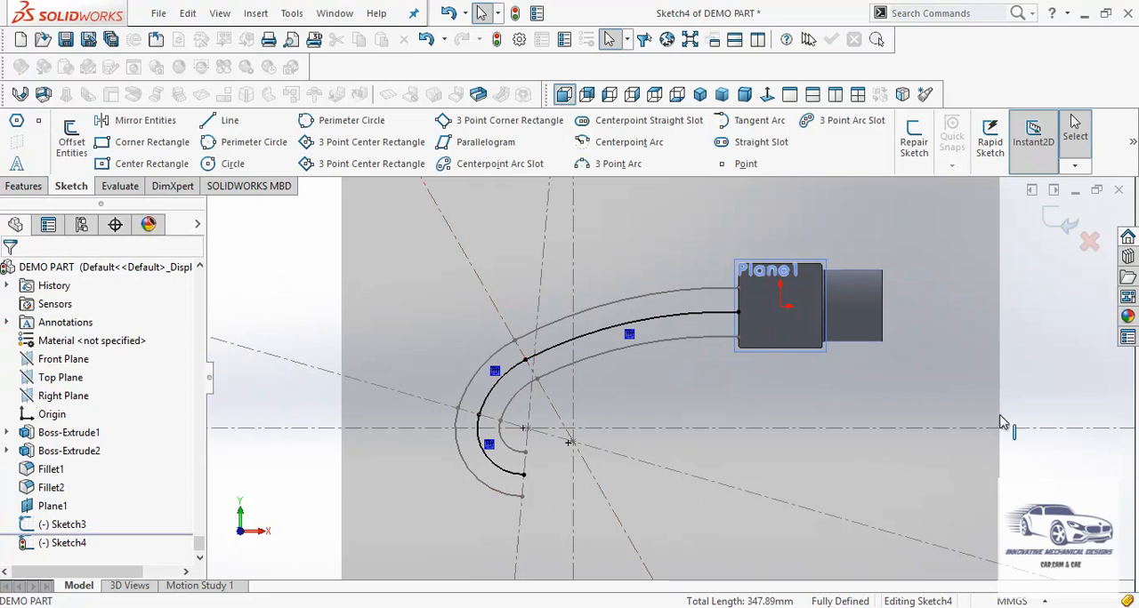
{"action": "left_click", "coordinate": [1061, 223]}
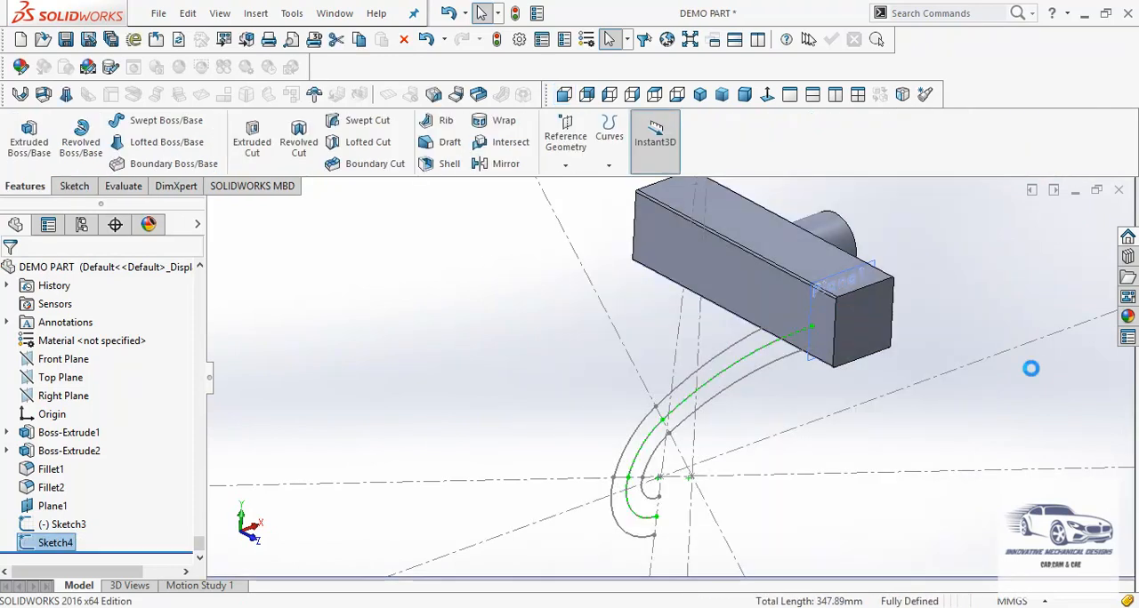
{"action": "left_click", "coordinate": [1034, 419]}
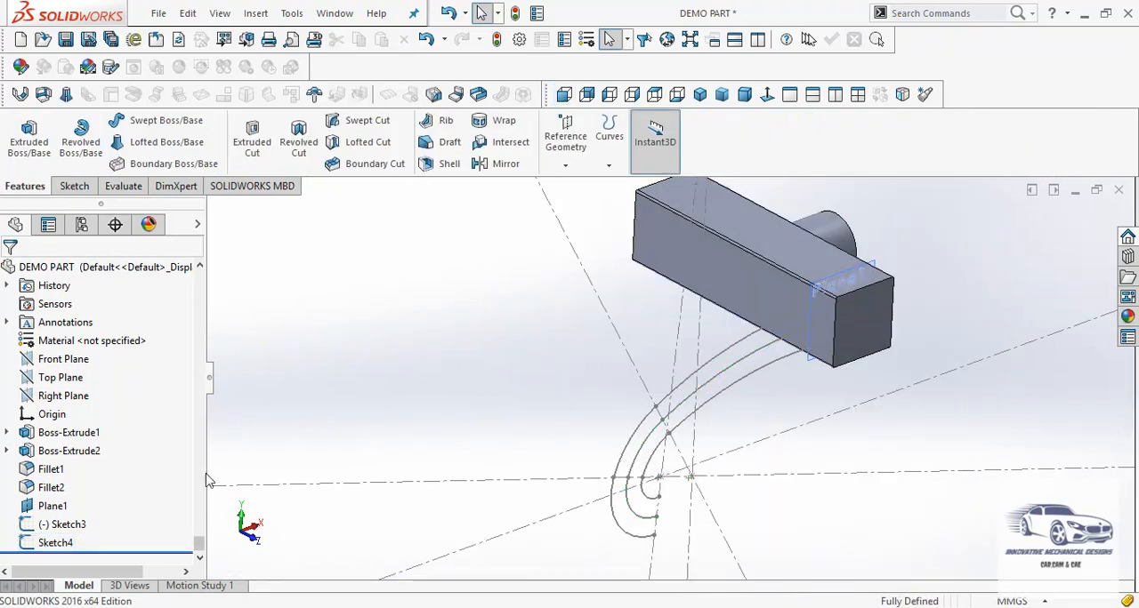
Convert the outer curve's three arcs from Sketch3 into a new sketch on Plane1, and exit the sketch
{"action": "left_click", "coordinate": [53, 508]}
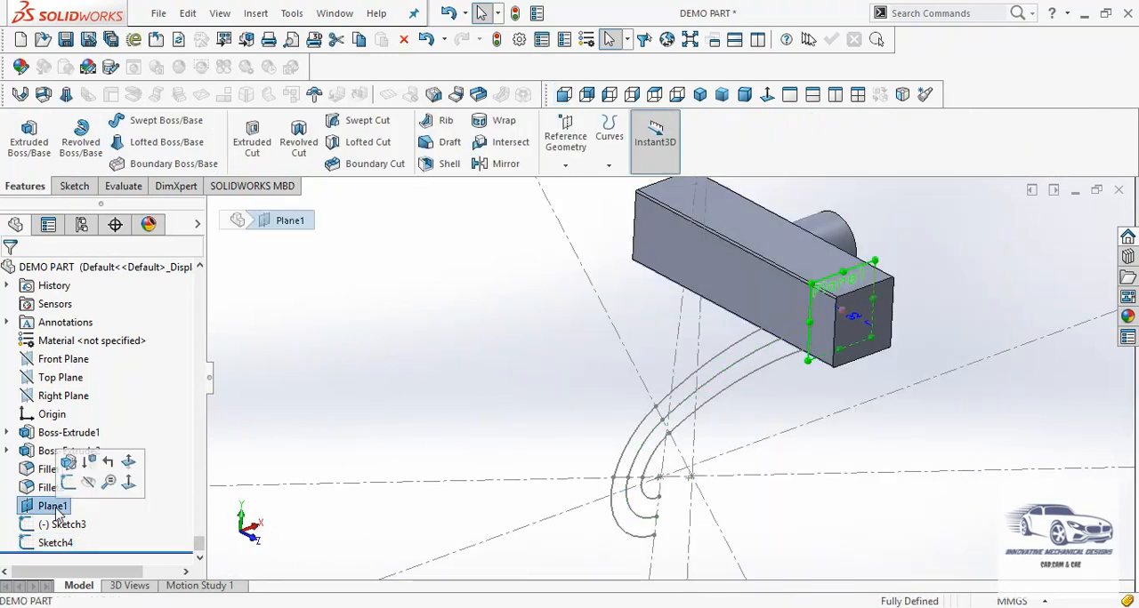
{"action": "left_click", "coordinate": [70, 478]}
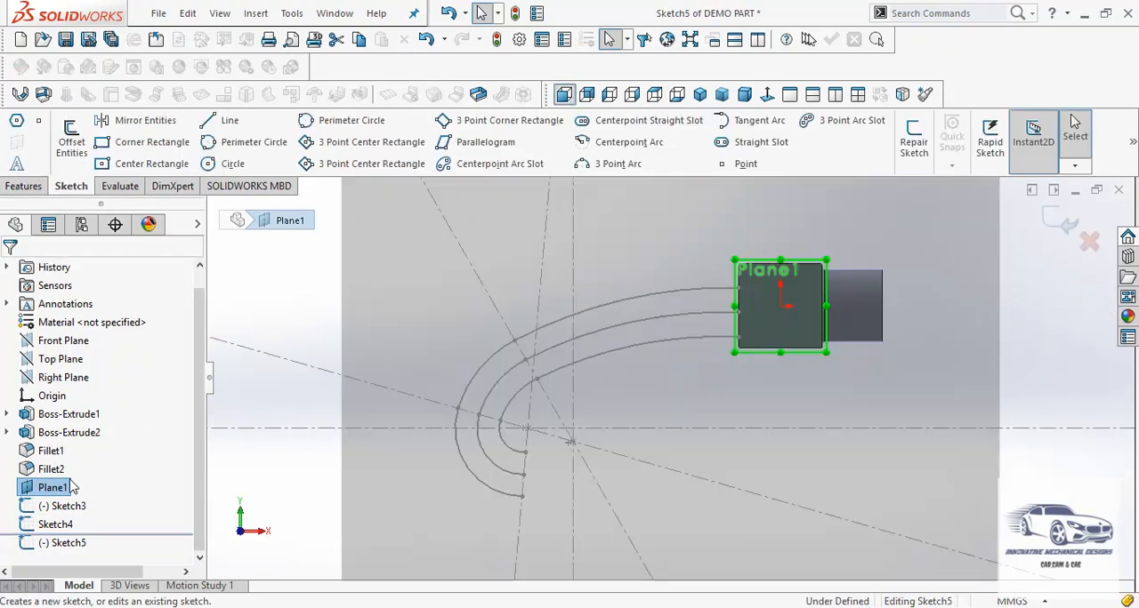
{"action": "left_click", "coordinate": [293, 14]}
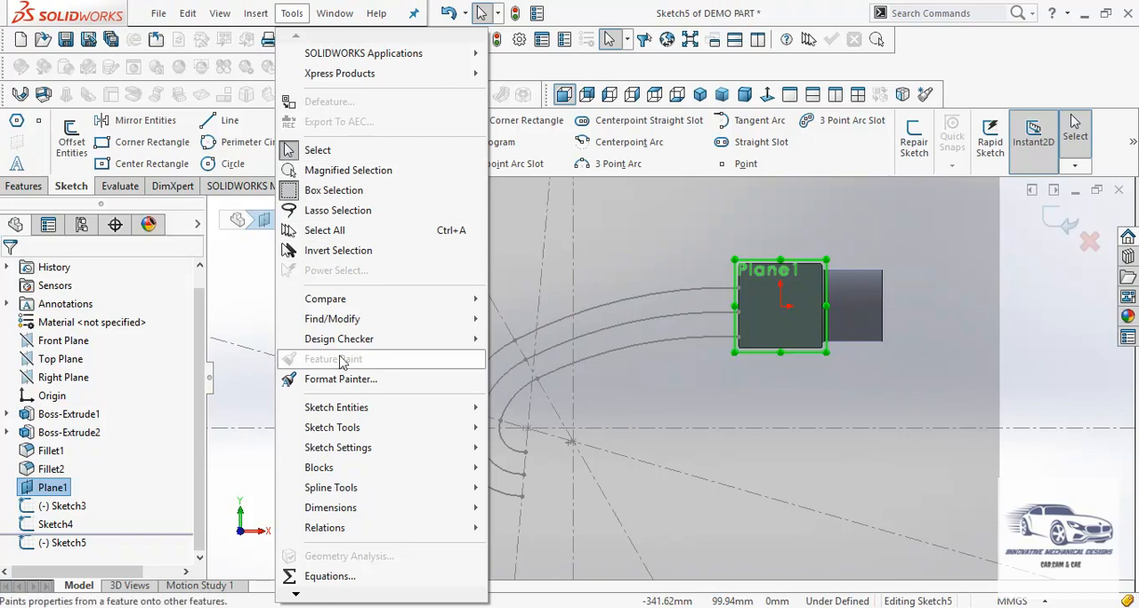
{"action": "mouse_move", "coordinate": [354, 431]}
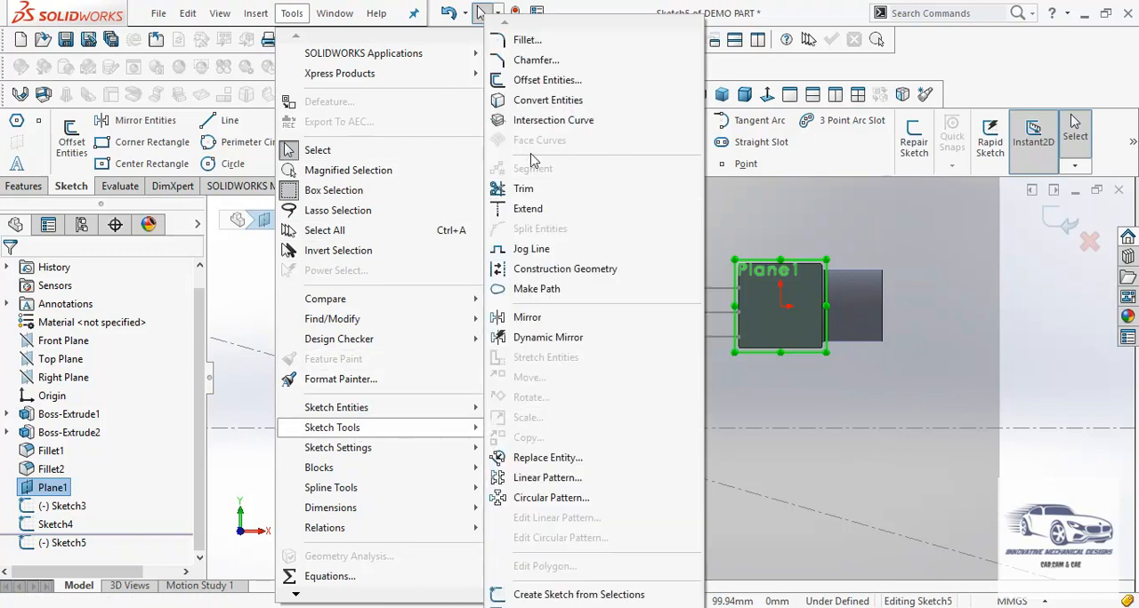
{"action": "left_click", "coordinate": [534, 100]}
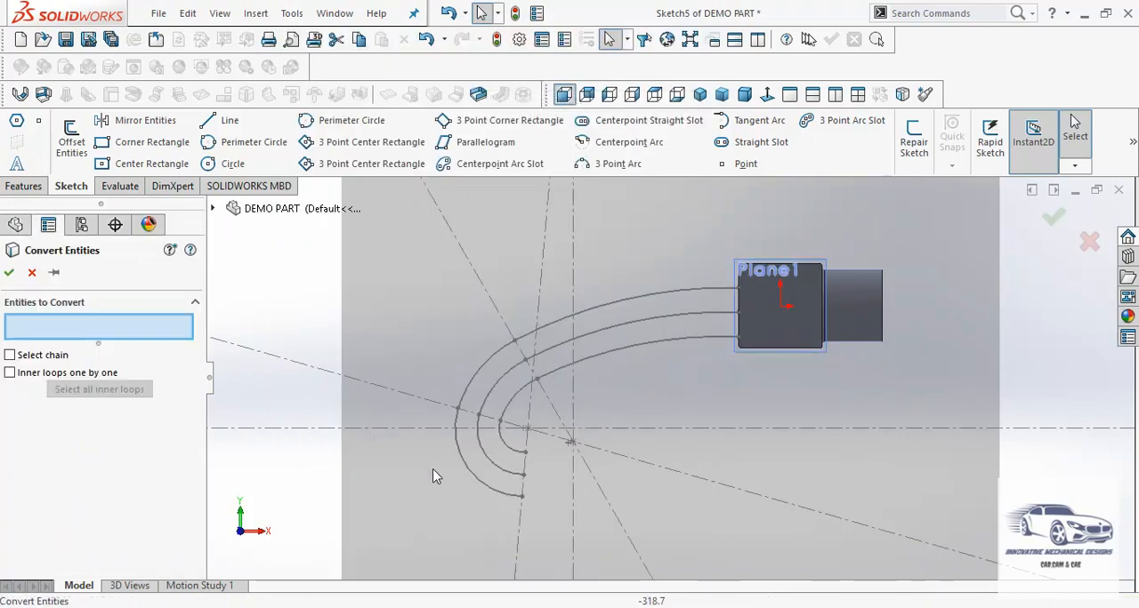
{"action": "left_click", "coordinate": [463, 476]}
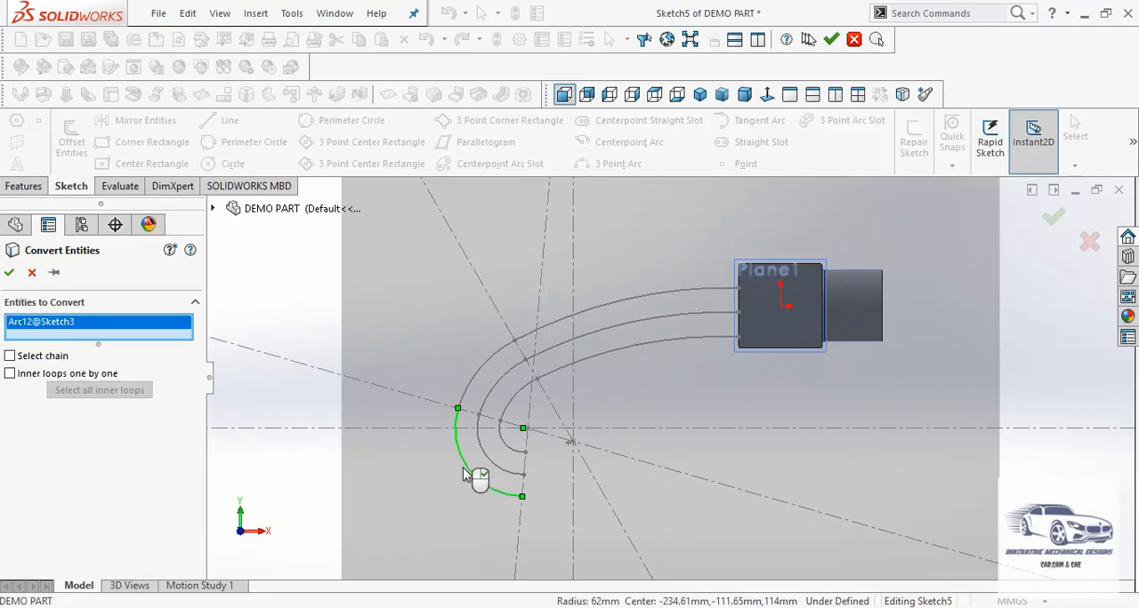
{"action": "left_click", "coordinate": [476, 386]}
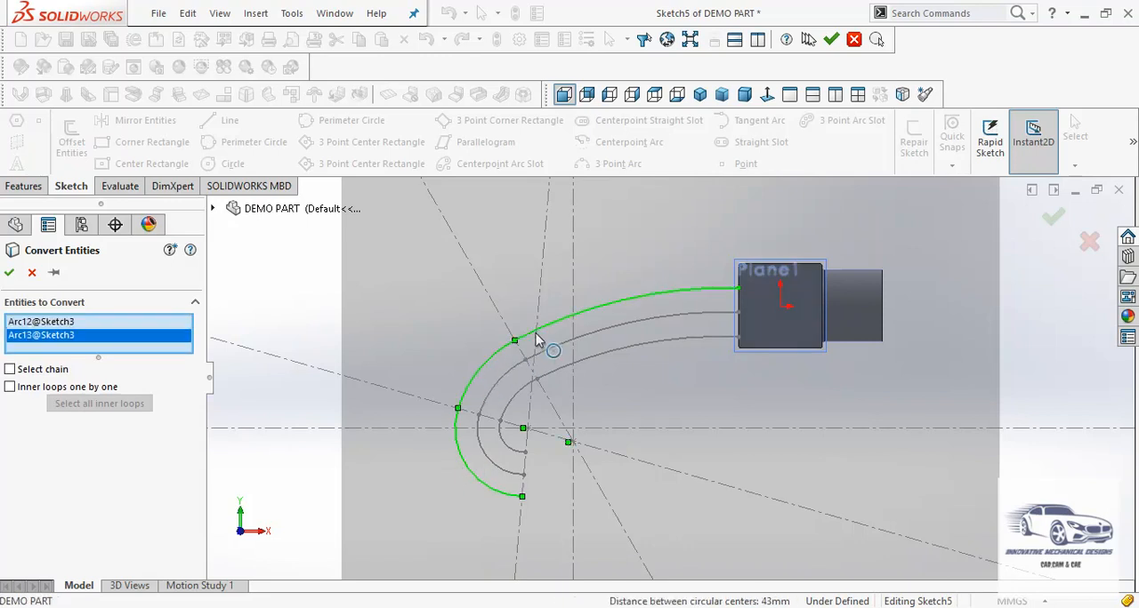
{"action": "left_click", "coordinate": [538, 340]}
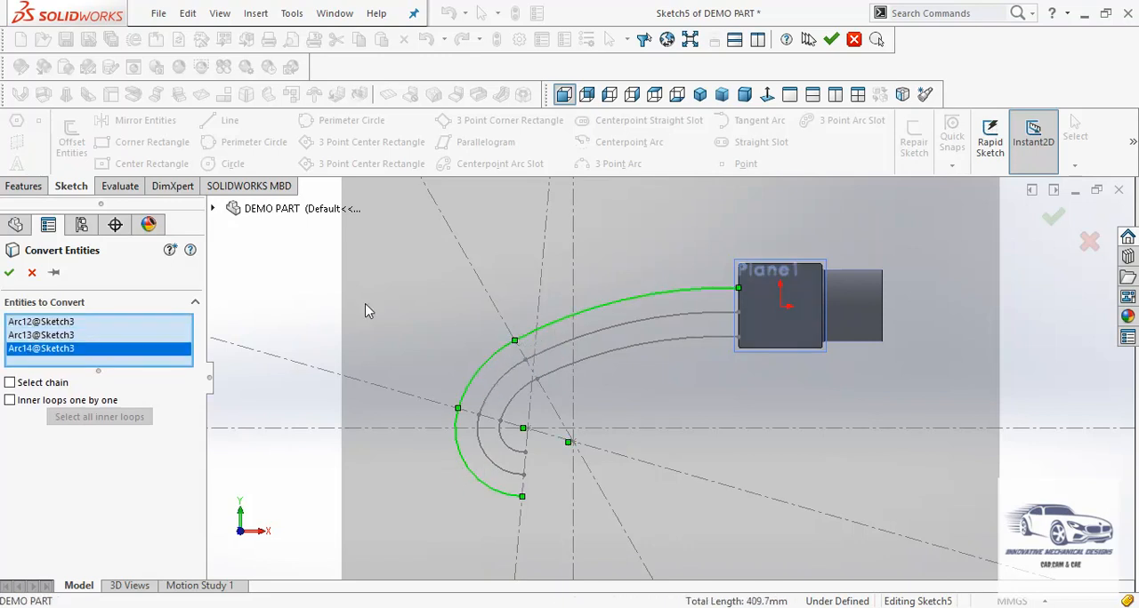
{"action": "left_click", "coordinate": [10, 273]}
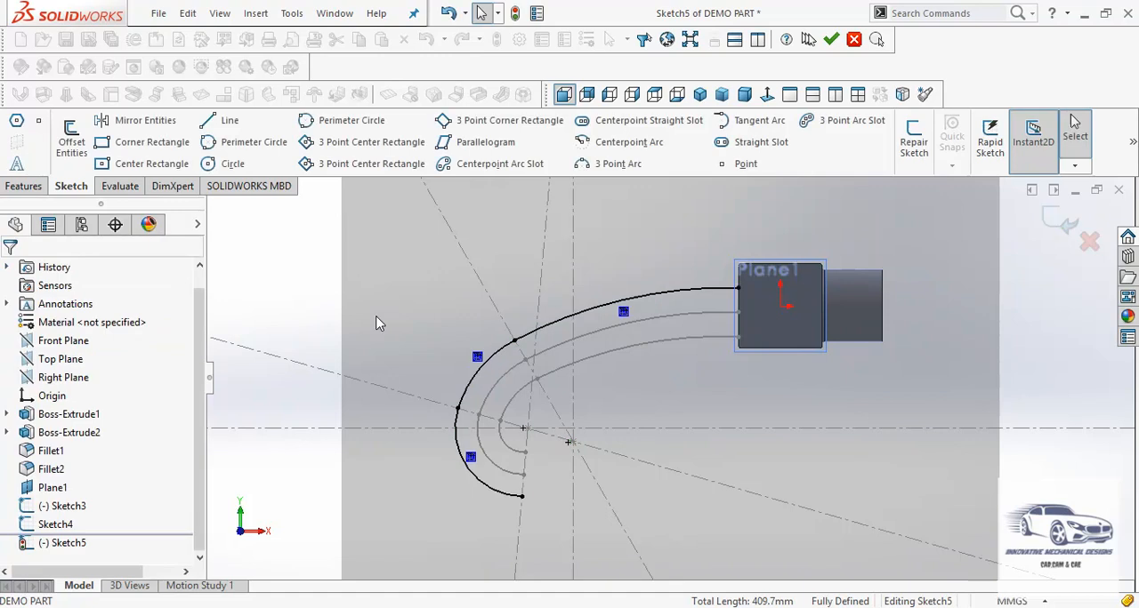
{"action": "left_click", "coordinate": [1060, 226]}
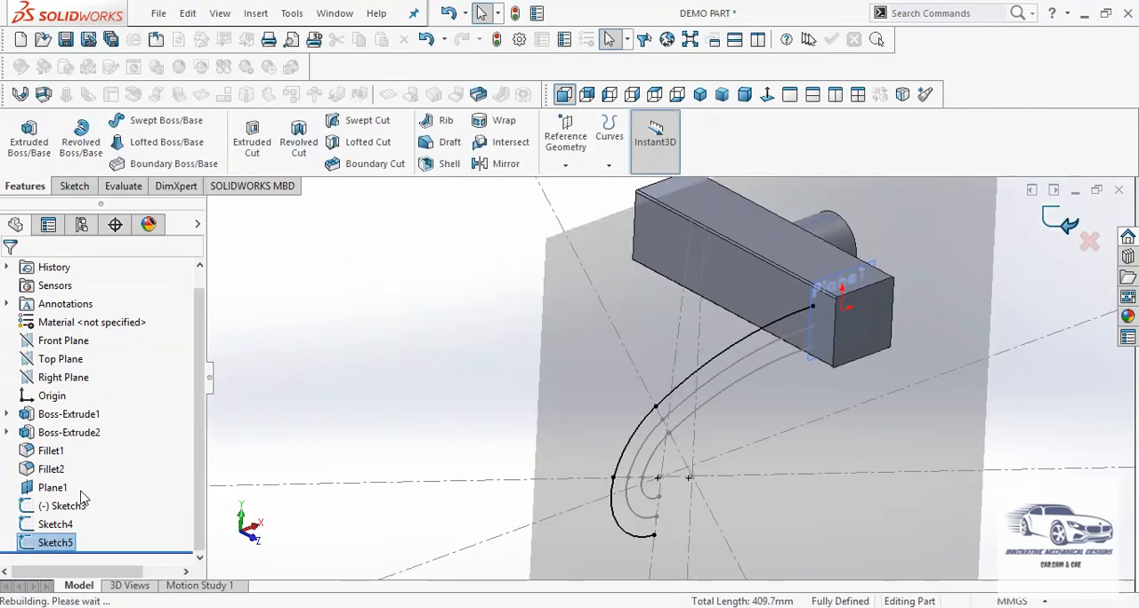
Create another sketch on Plane1 and convert the inner curve's three arcs from Sketch3 into it
{"action": "left_click", "coordinate": [53, 489]}
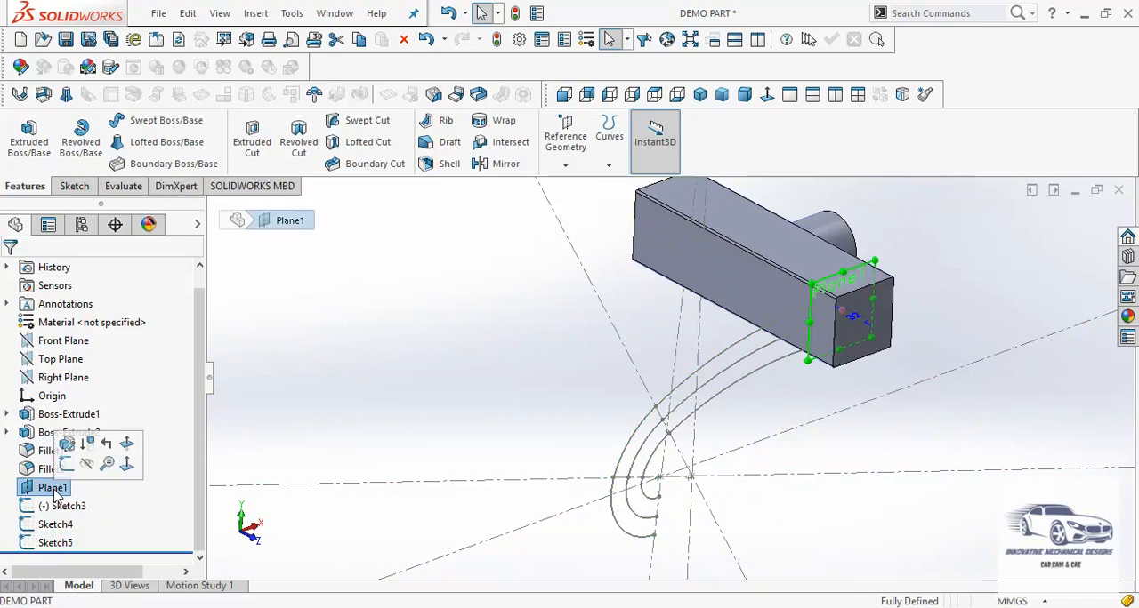
{"action": "left_click", "coordinate": [69, 466]}
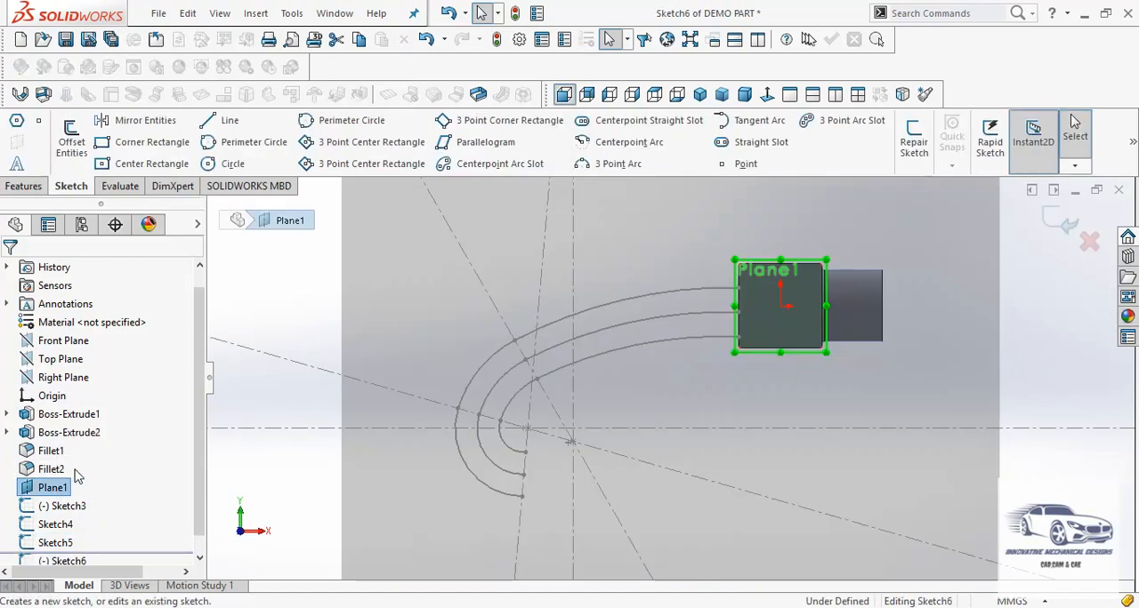
{"action": "left_click", "coordinate": [292, 13]}
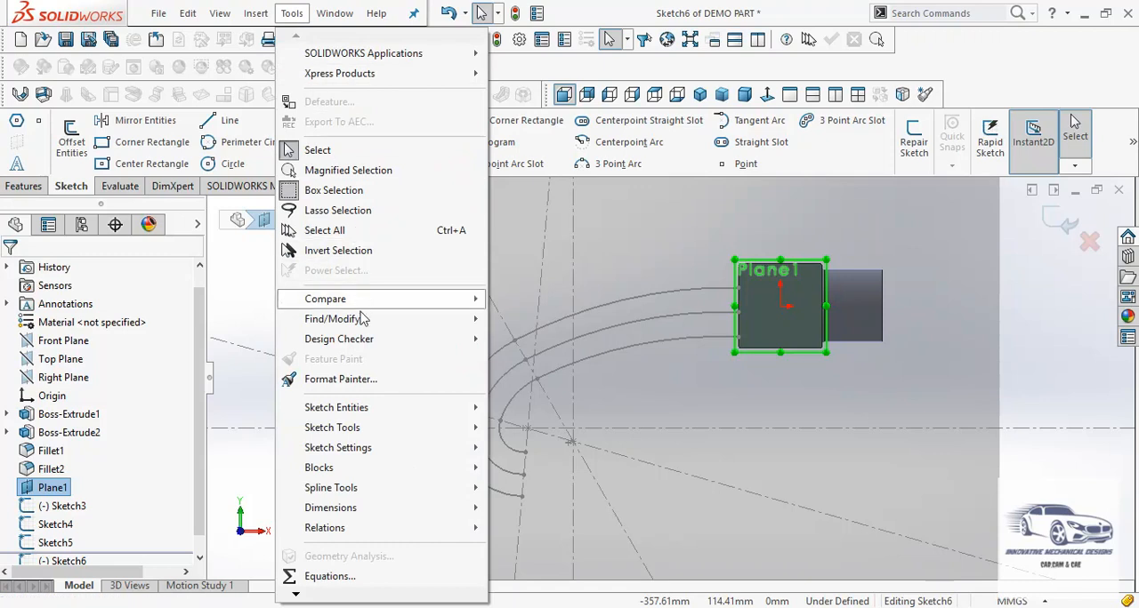
{"action": "mouse_move", "coordinate": [394, 408]}
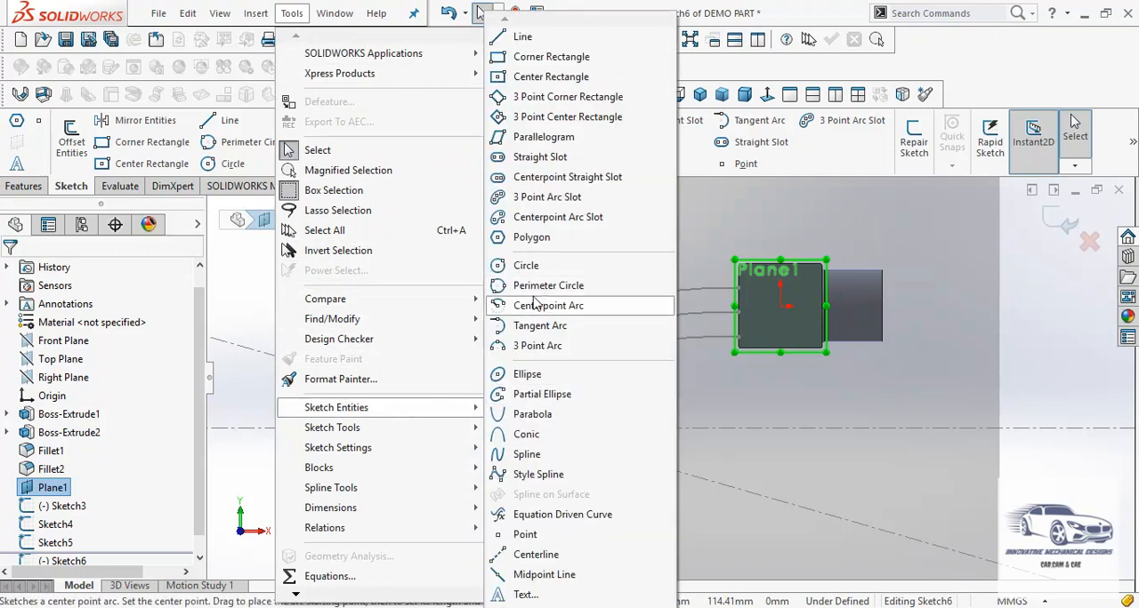
{"action": "mouse_move", "coordinate": [470, 428]}
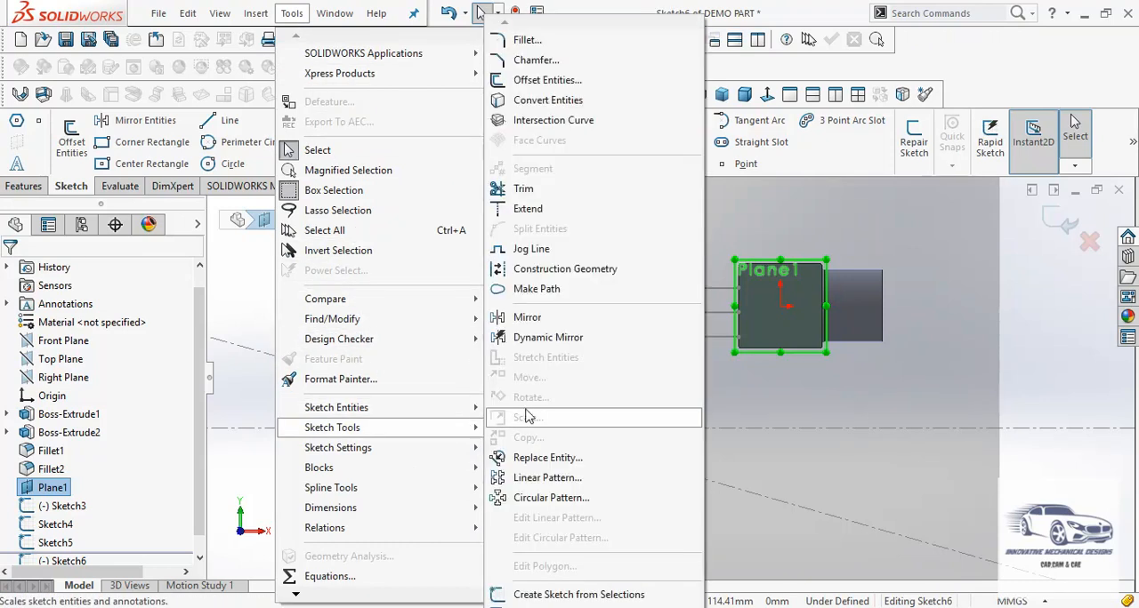
{"action": "left_click", "coordinate": [546, 102]}
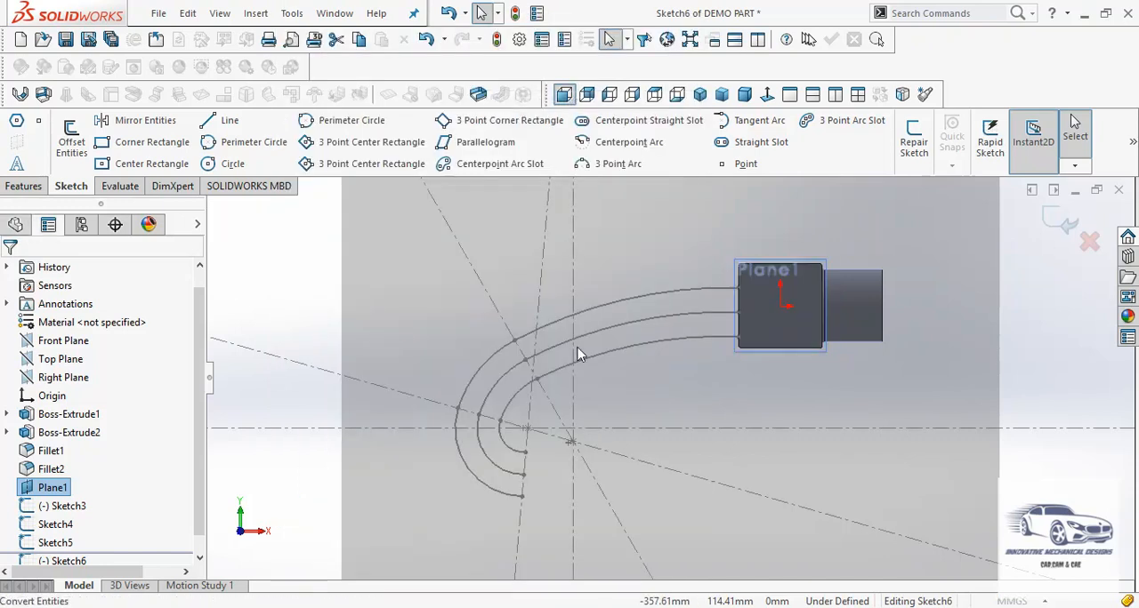
{"action": "left_click", "coordinate": [515, 451]}
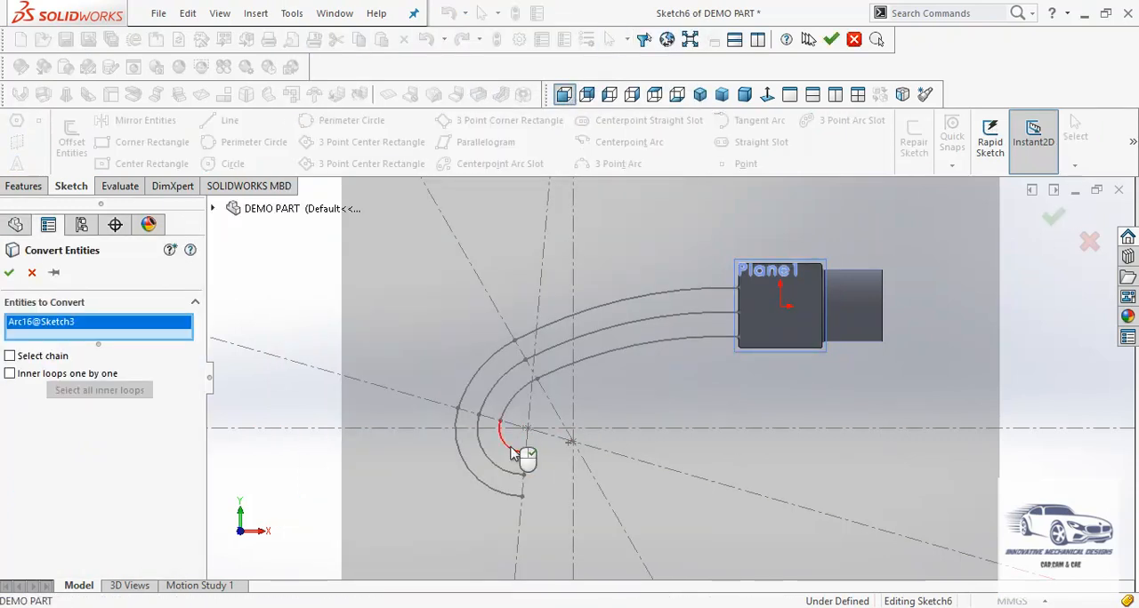
{"action": "left_click", "coordinate": [518, 398]}
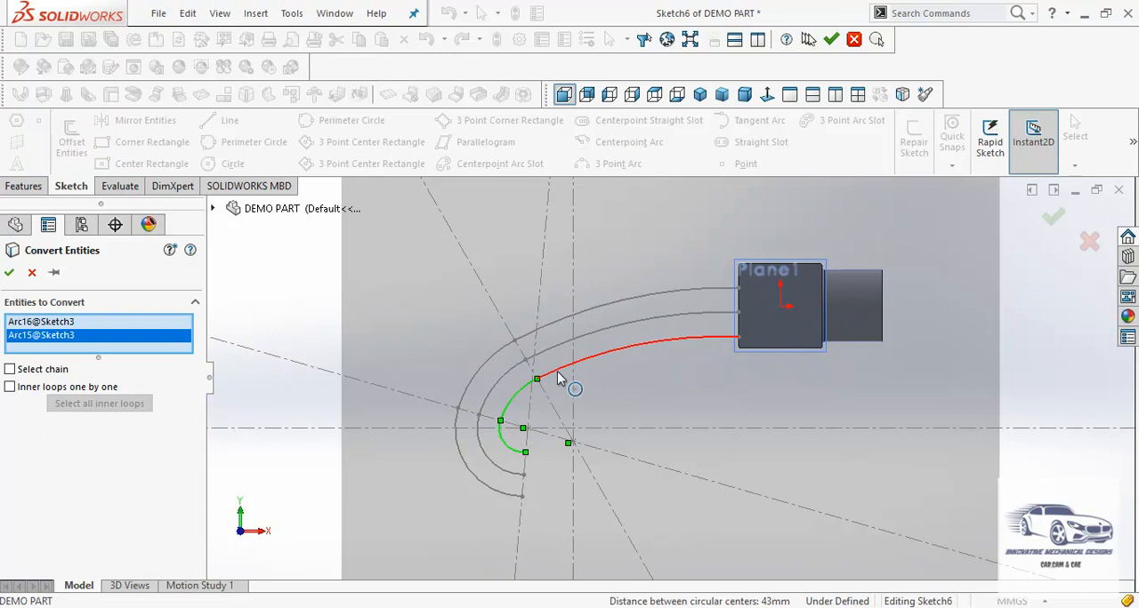
{"action": "left_click", "coordinate": [558, 380]}
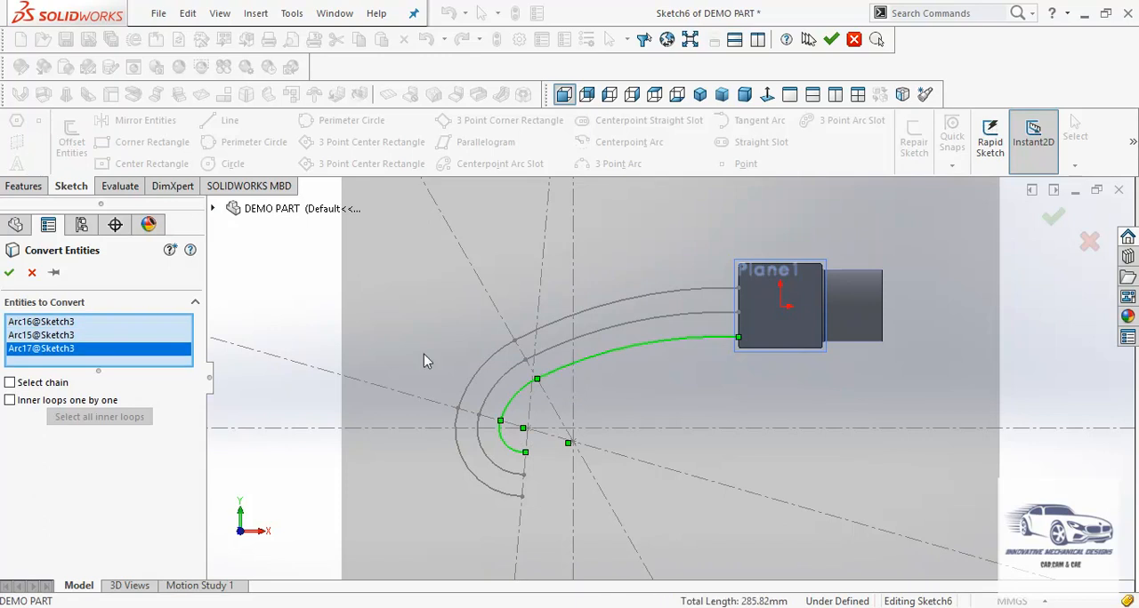
{"action": "left_click", "coordinate": [9, 274]}
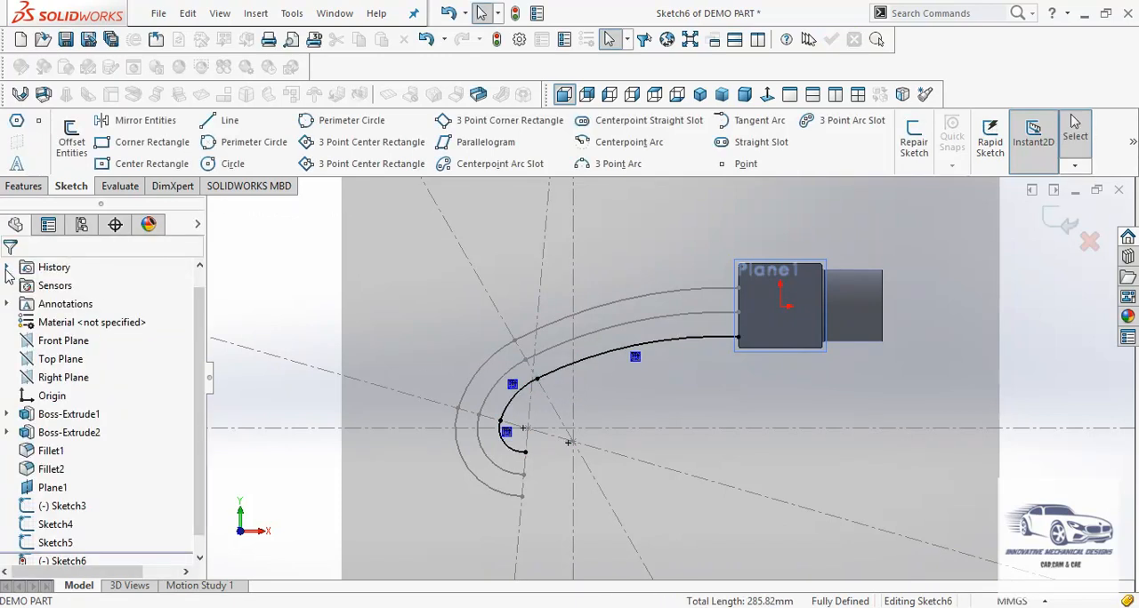
Exit the inner curve's sketch and hide the original Sketch3
{"action": "left_click", "coordinate": [1066, 226]}
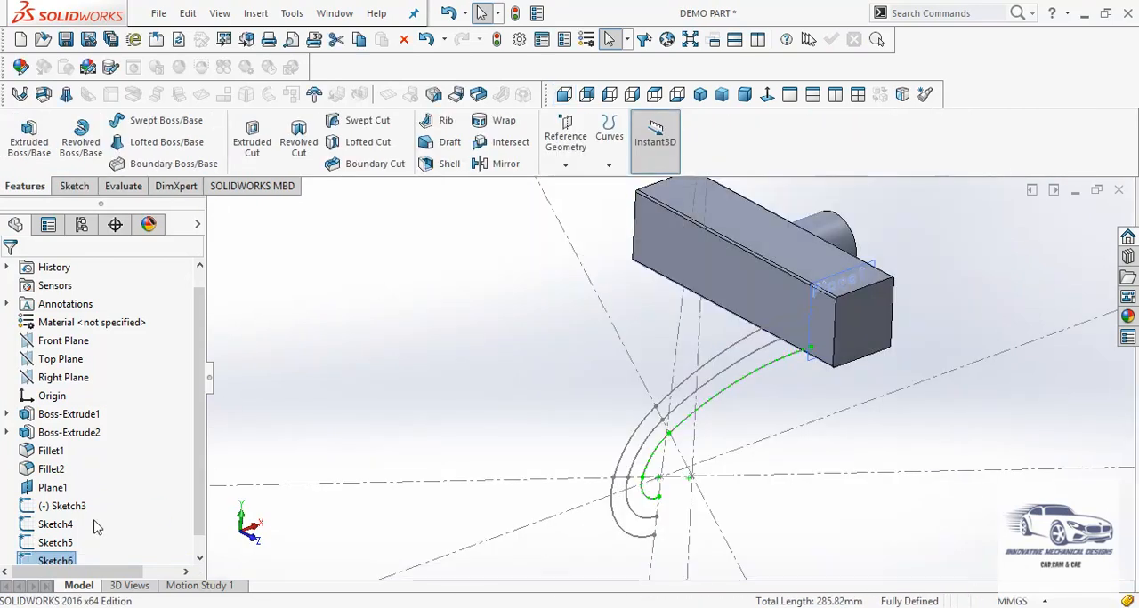
{"action": "left_click", "coordinate": [81, 509]}
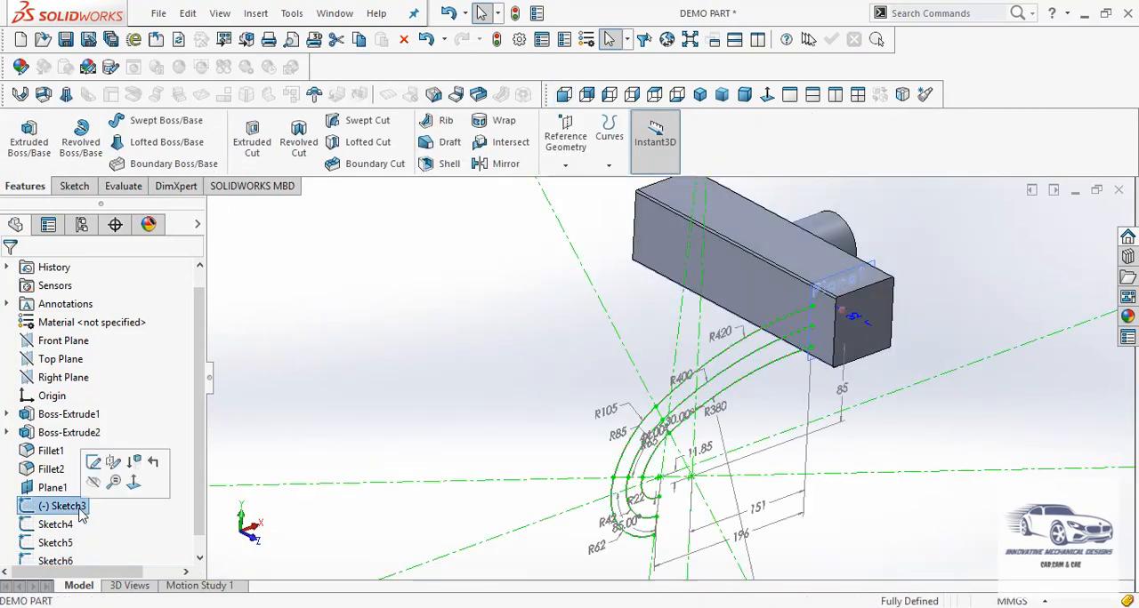
{"action": "left_click", "coordinate": [95, 483]}
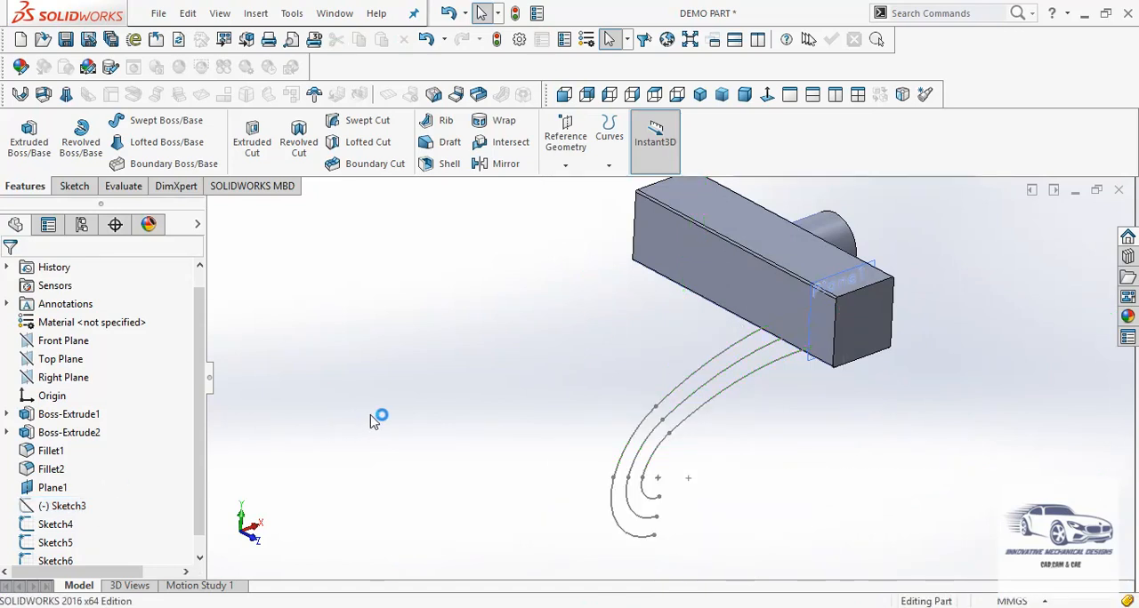
Create a reference plane perpendicular to the lowest arc of the middle curve in Sketch4, passing through that curve's free endpoint
{"action": "middle_click_drag", "start_coordinate": [374, 418], "coordinate": [258, 354]}
{"action": "middle_click_drag", "start_coordinate": [462, 328], "coordinate": [505, 395]}
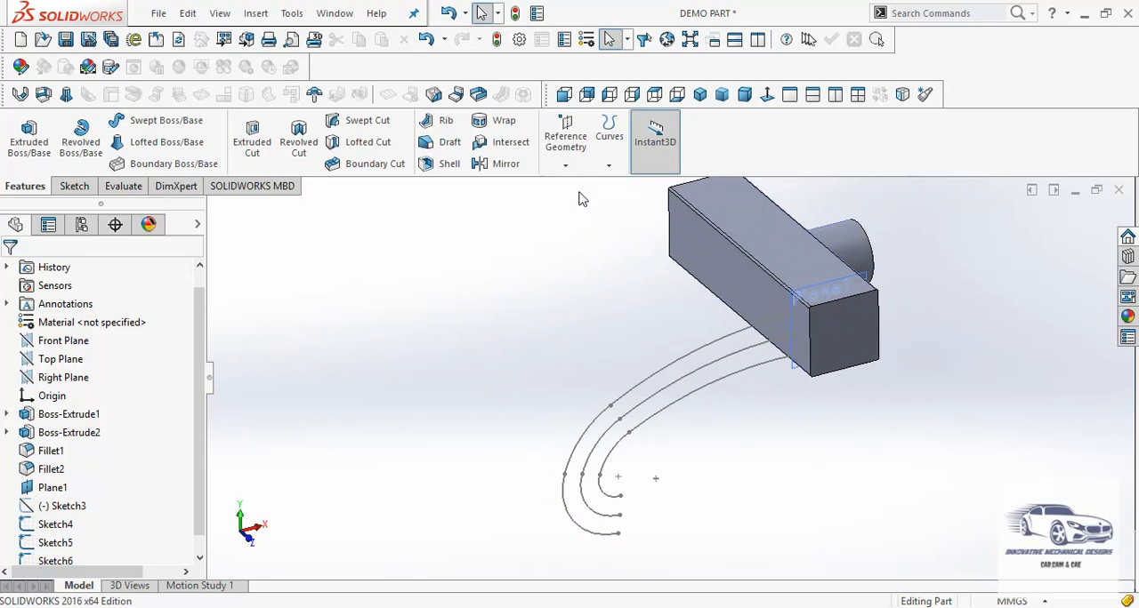
{"action": "left_click", "coordinate": [565, 165]}
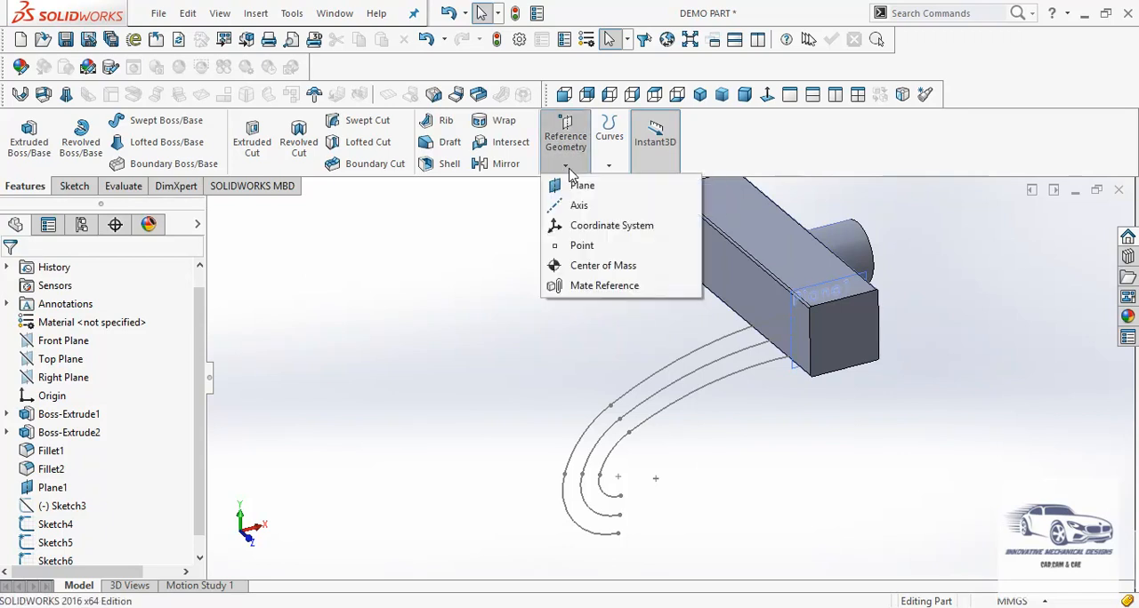
{"action": "left_click", "coordinate": [578, 187]}
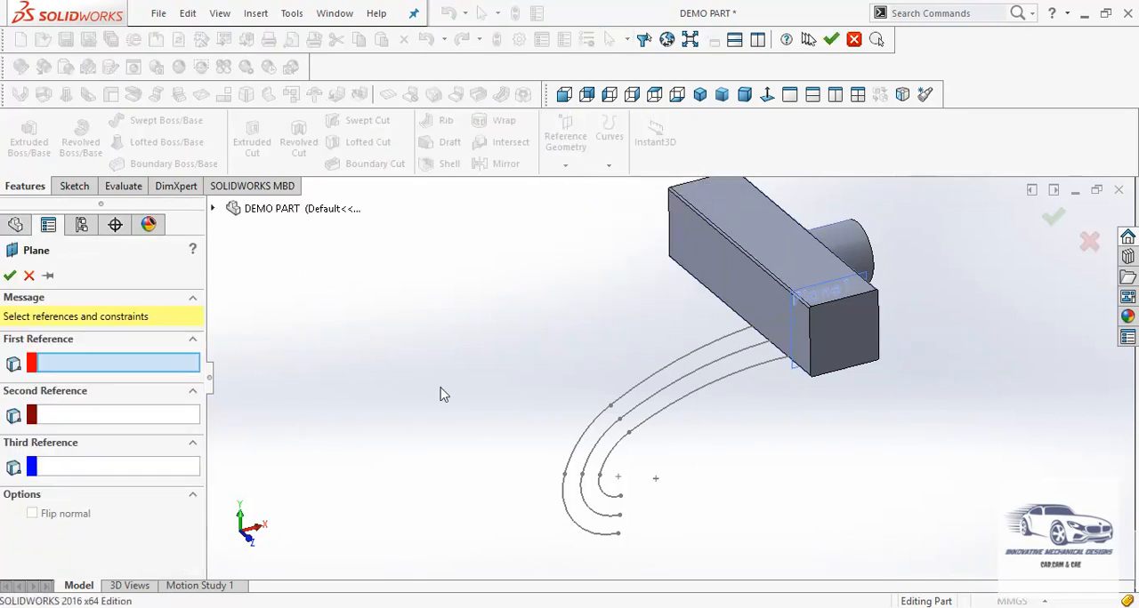
{"action": "left_click", "coordinate": [598, 528]}
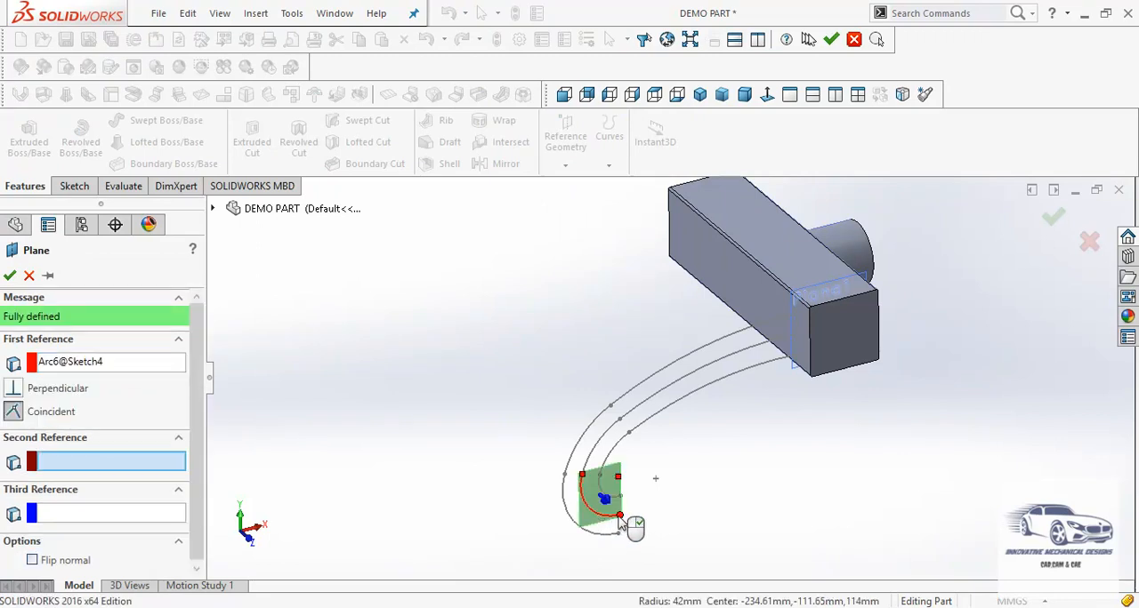
{"action": "left_click", "coordinate": [620, 517]}
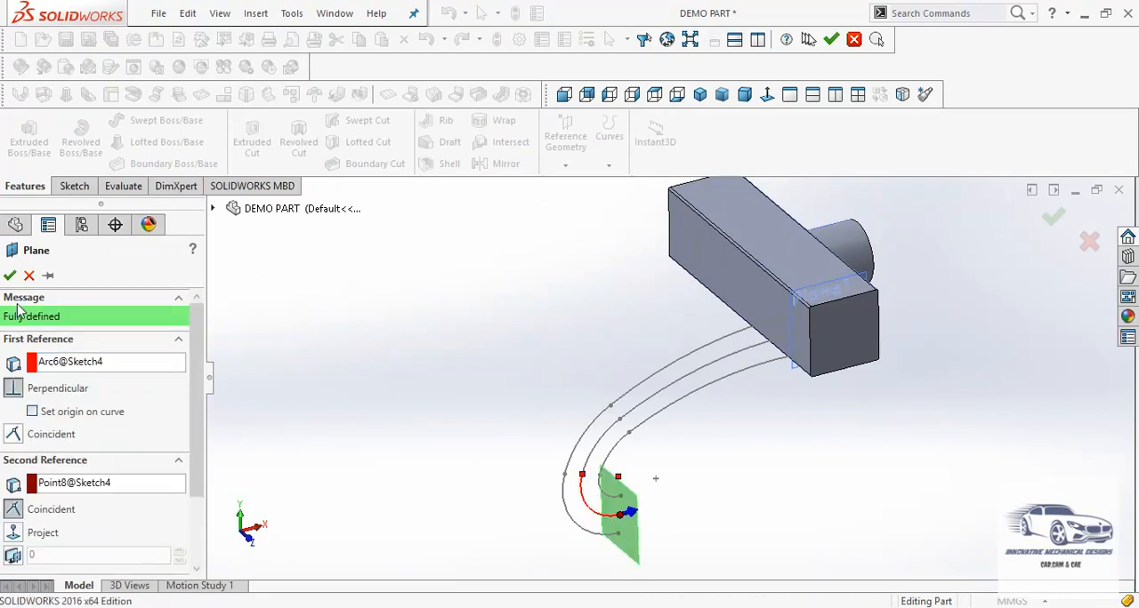
{"action": "left_click", "coordinate": [9, 277]}
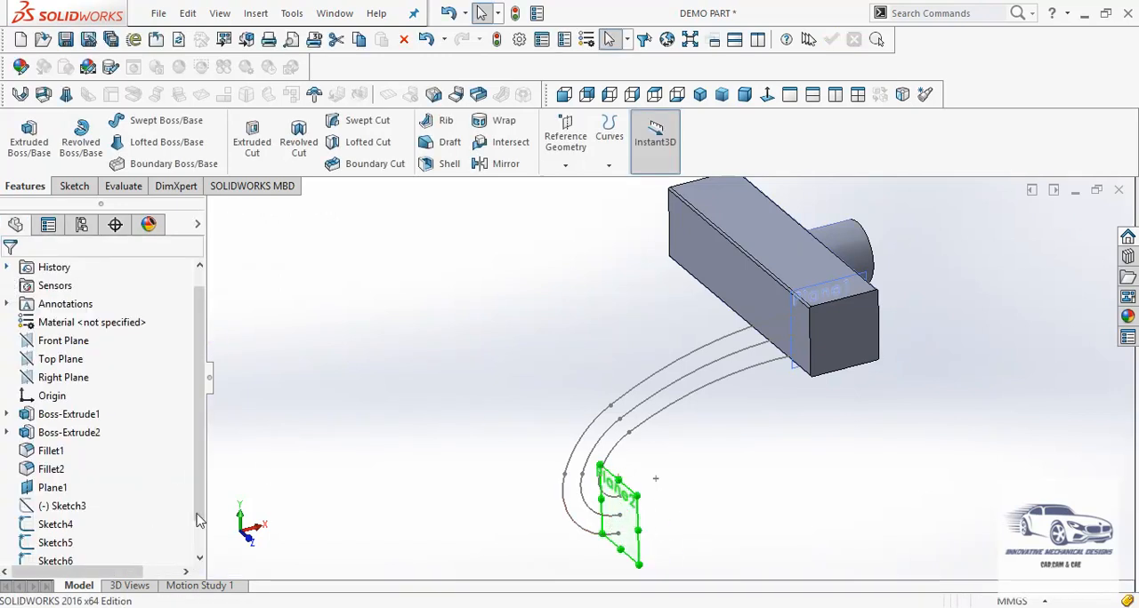
Start a new sketch on Plane2 at the hook's free end
{"action": "left_click_drag", "start_coordinate": [200, 514], "coordinate": [200, 553]}
{"action": "left_click", "coordinate": [63, 547]}
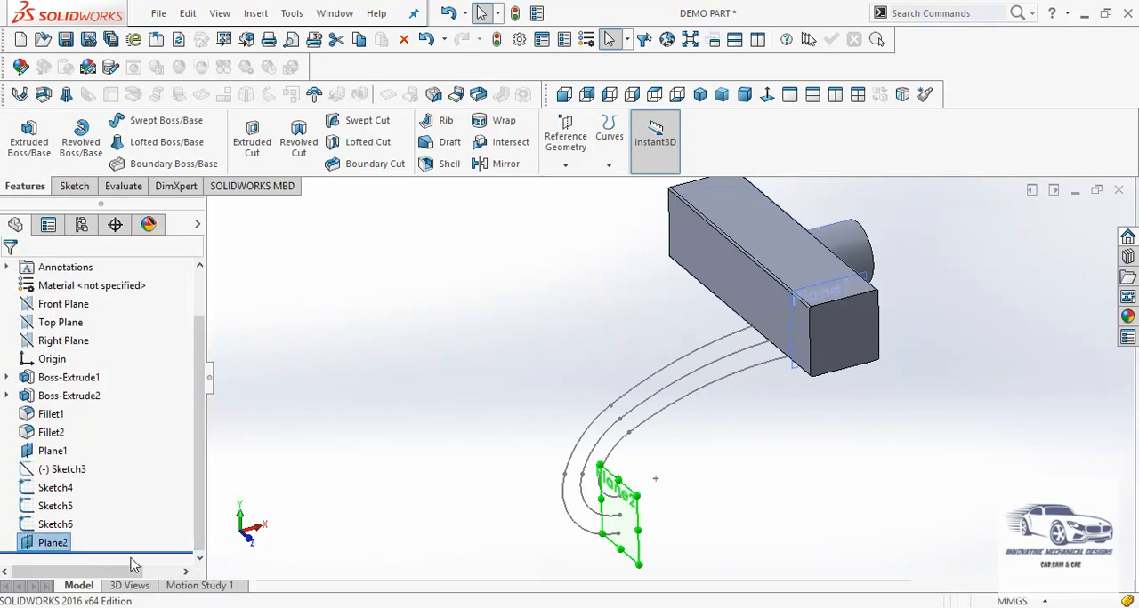
{"action": "right_click", "coordinate": [63, 546]}
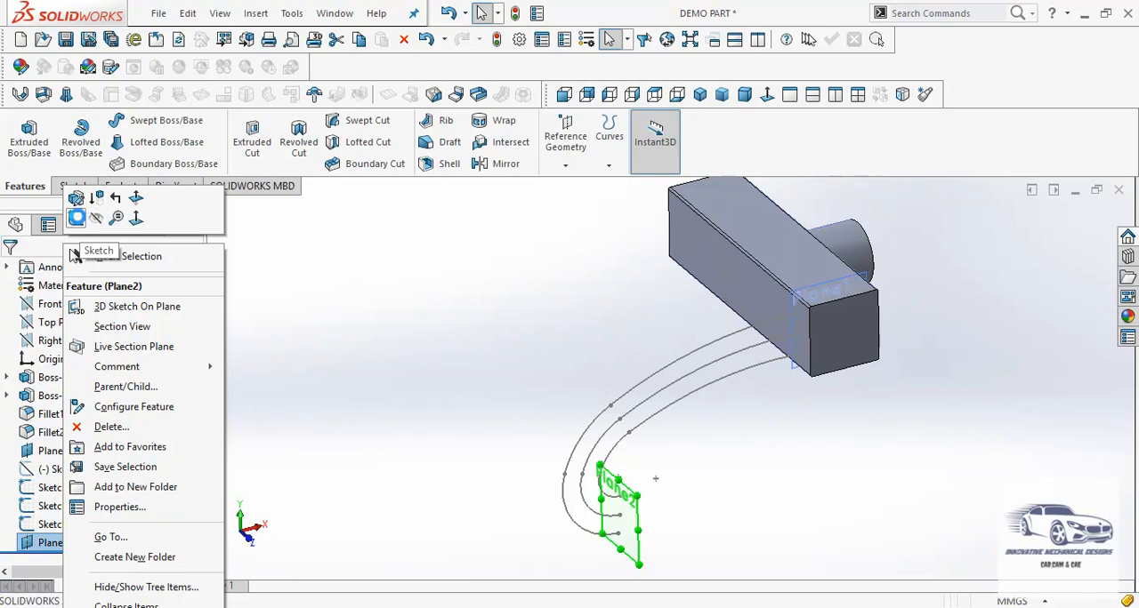
{"action": "left_click", "coordinate": [79, 221]}
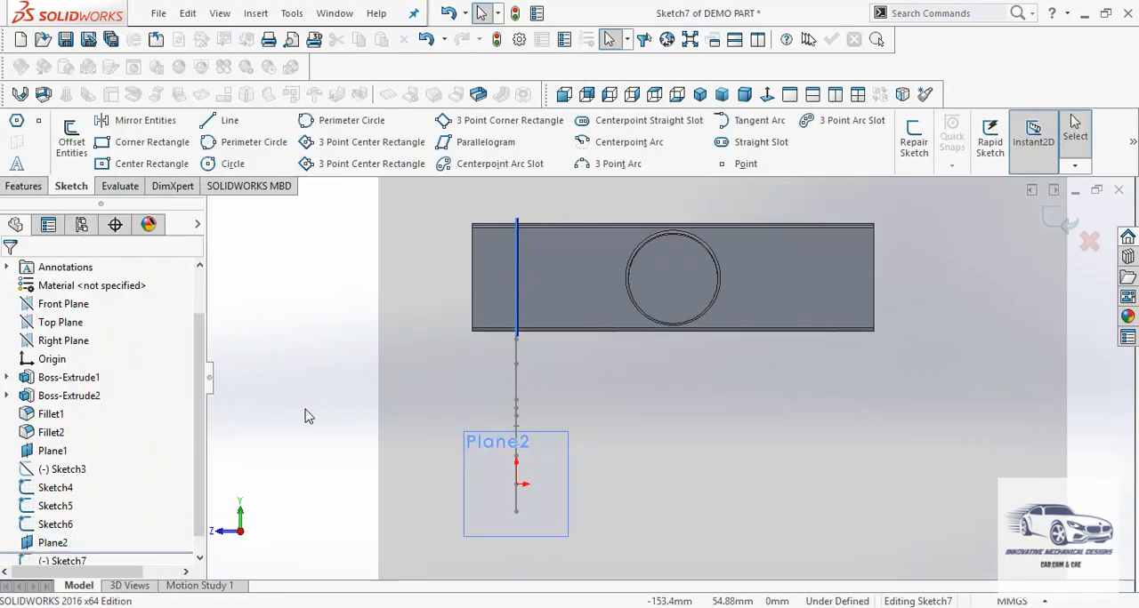
Draw a circle centred on the free endpoint of the middle curve
{"action": "mouse_move", "coordinate": [305, 416]}
{"action": "middle_mouse_down"}
{"action": "mouse_move", "coordinate": [317, 409]}
{"action": "mouse_move", "coordinate": [364, 447]}
{"action": "mouse_move", "coordinate": [373, 529]}
{"action": "middle_mouse_up"}
{"action": "scroll", "coordinate": [424, 468], "scroll_direction": "down", "scroll_amount": 4}
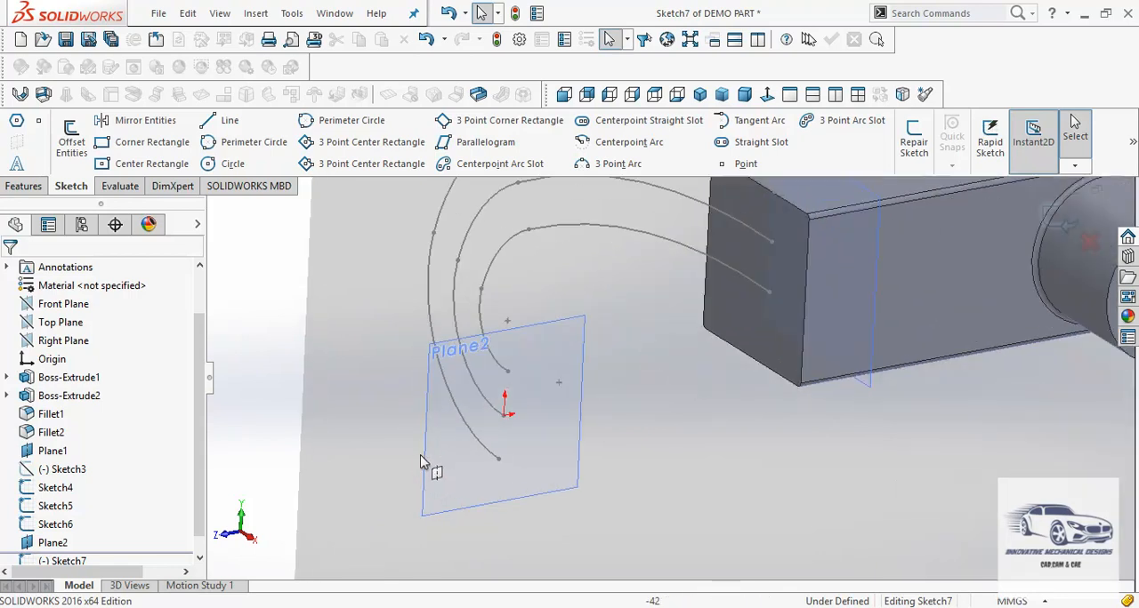
{"action": "scroll", "coordinate": [549, 394], "scroll_direction": "down", "scroll_amount": 2}
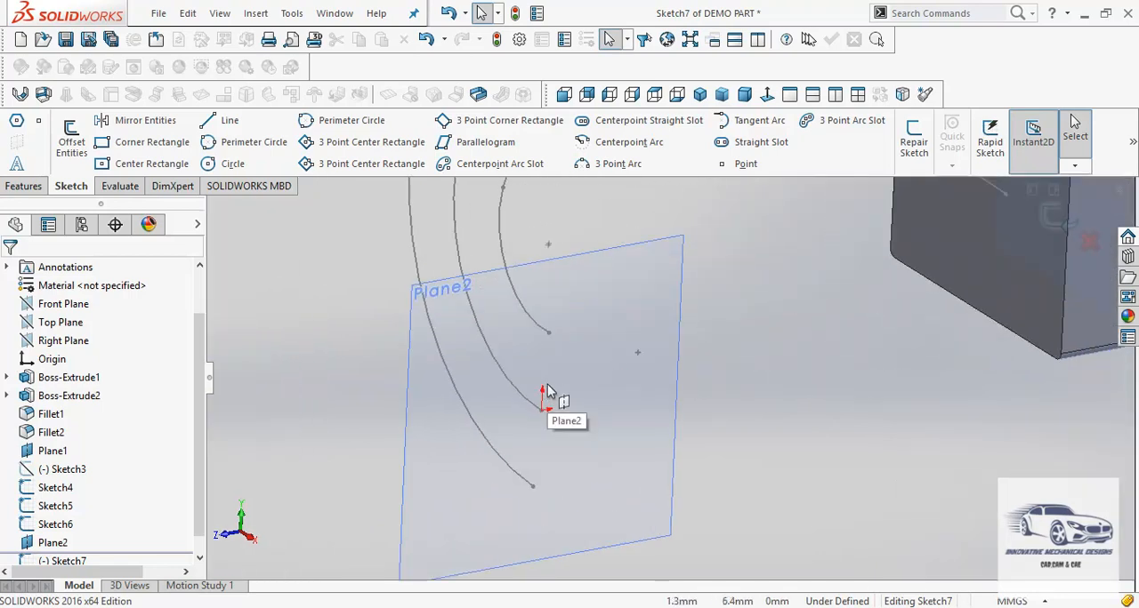
{"action": "left_click", "coordinate": [214, 169]}
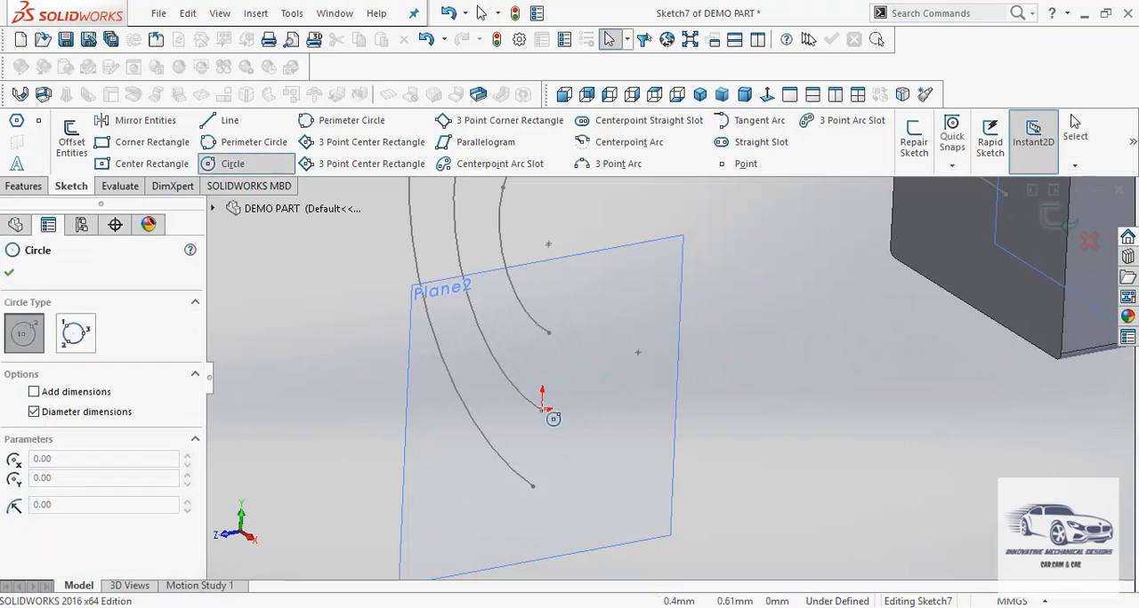
{"action": "left_click", "coordinate": [542, 410]}
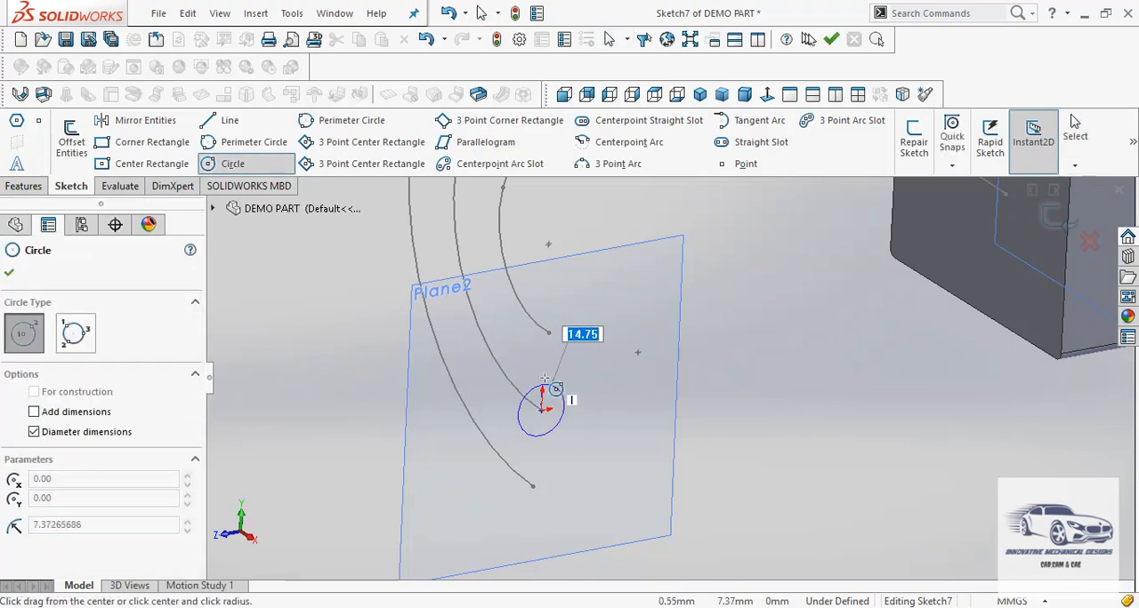
{"action": "left_click", "coordinate": [555, 370]}
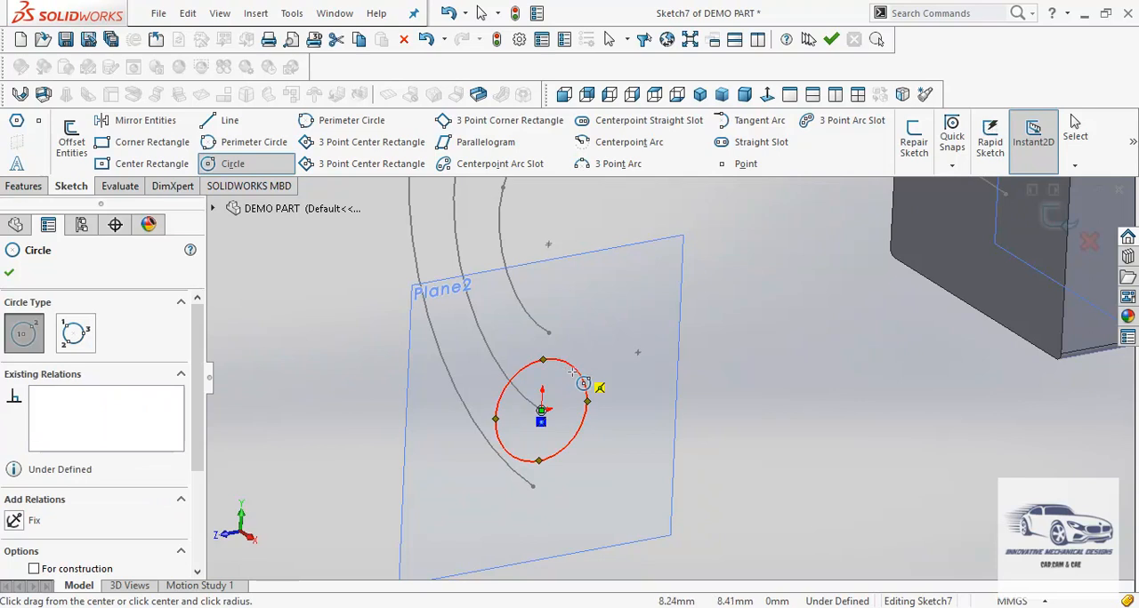
{"action": "key", "text": "Escape"}
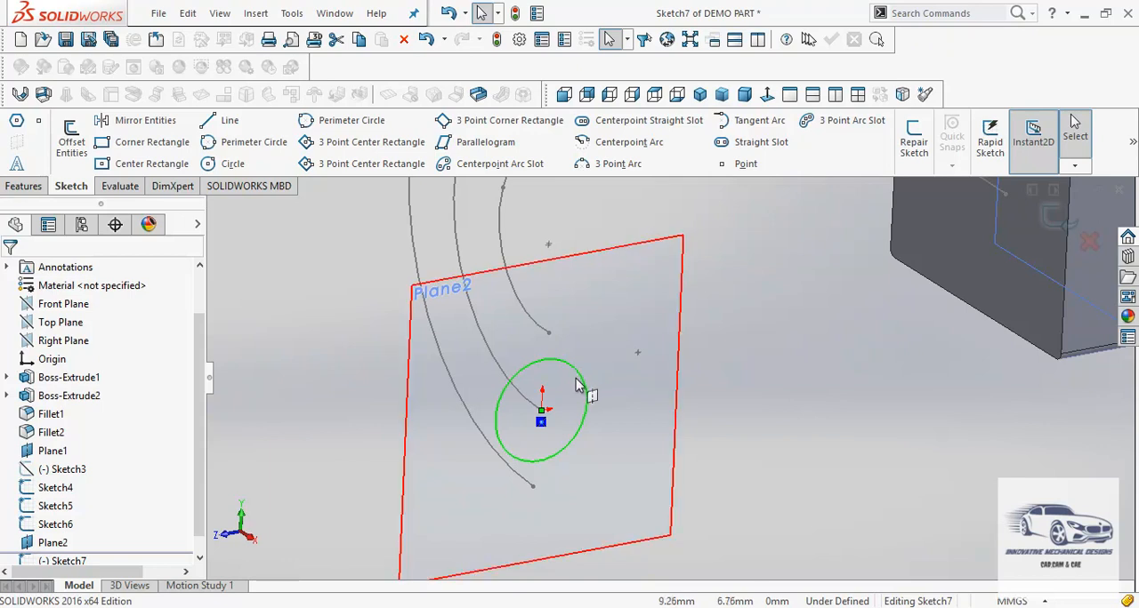
Make the circle coincident with the inner curve's free endpoint and exit the sketch
{"action": "left_click", "coordinate": [549, 335], "text": "ctrl"}
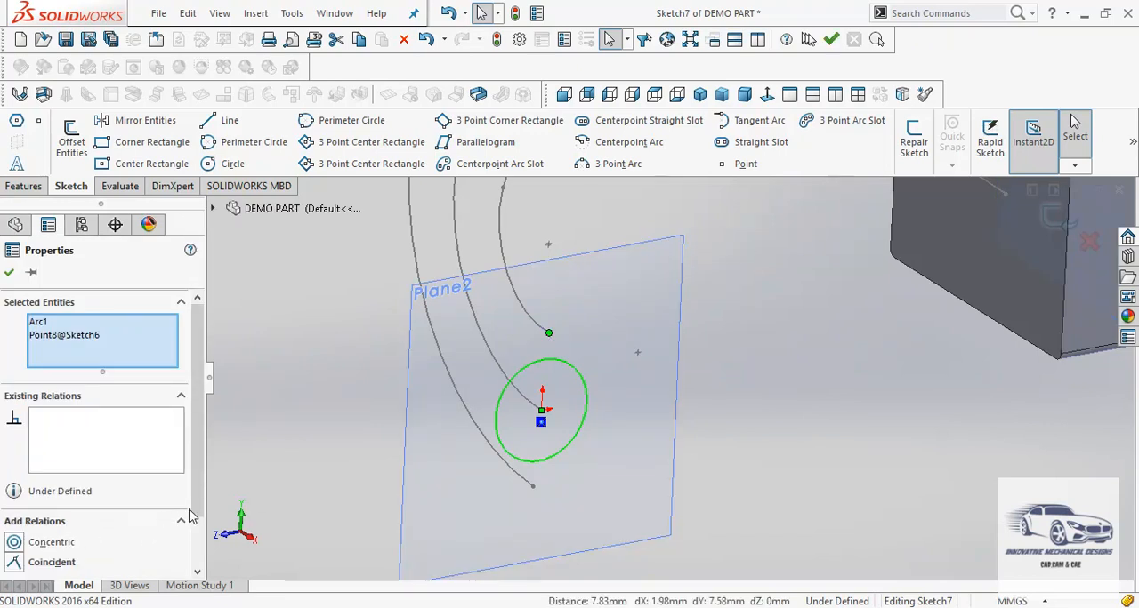
{"action": "left_click_drag", "start_coordinate": [197, 516], "coordinate": [196, 546]}
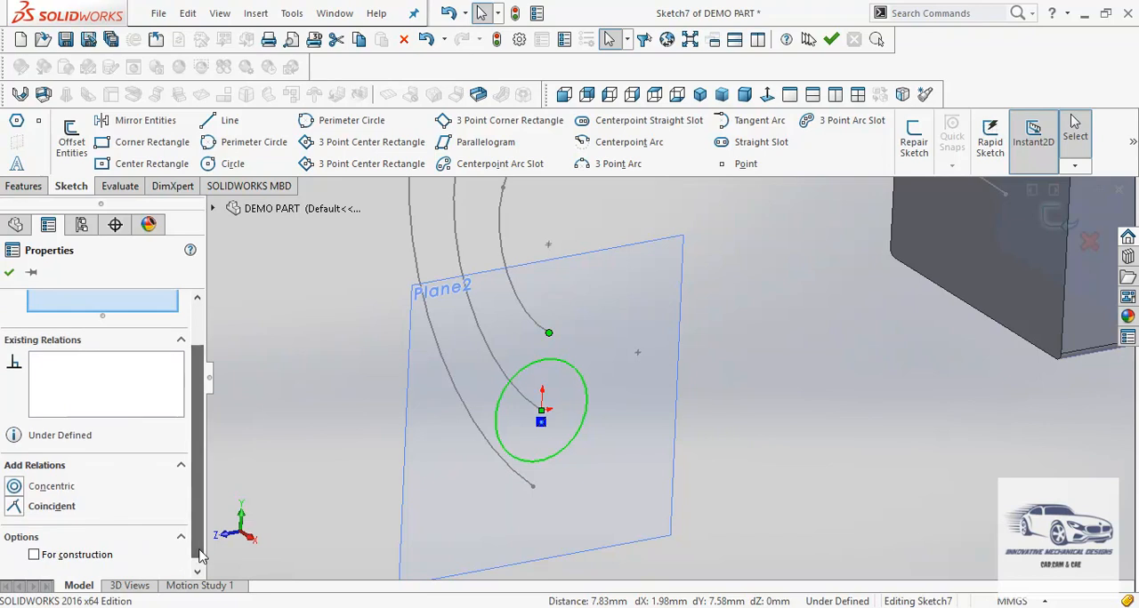
{"action": "left_click", "coordinate": [15, 508]}
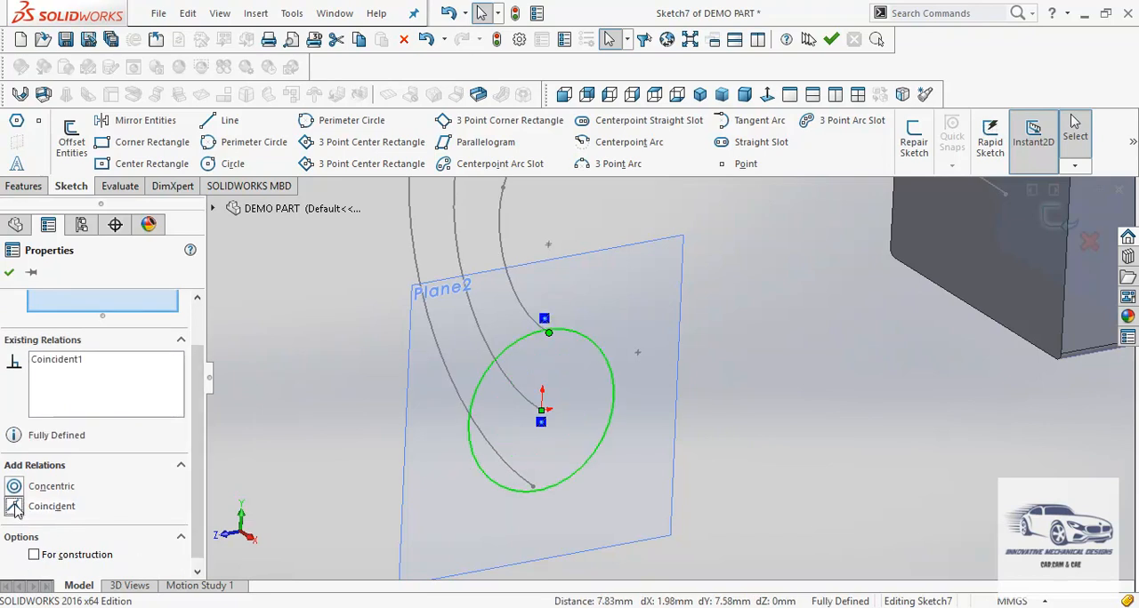
{"action": "left_click", "coordinate": [9, 272]}
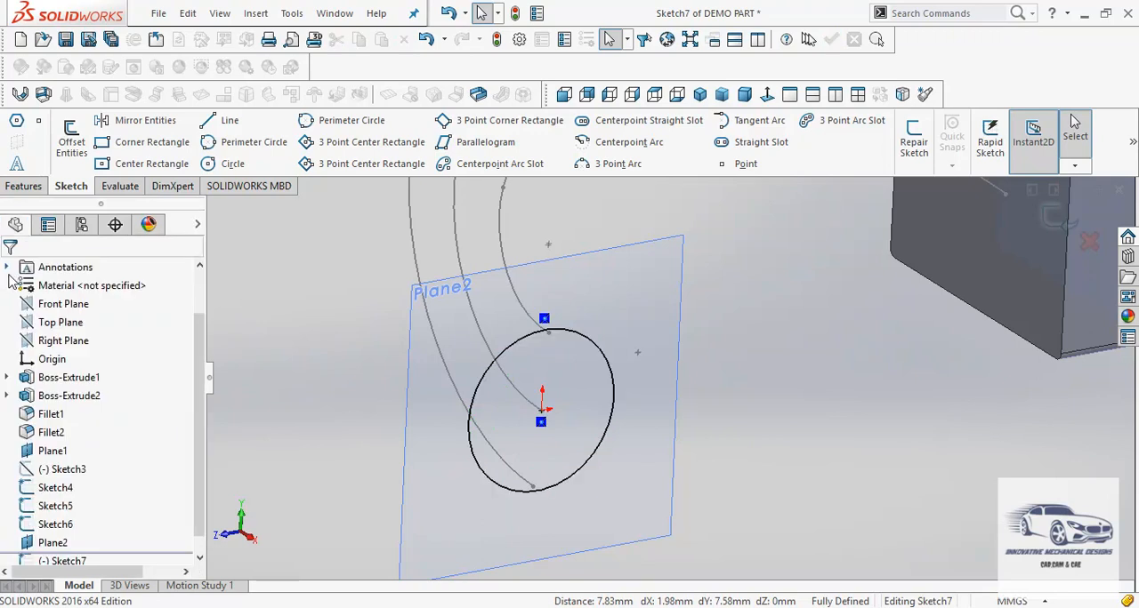
{"action": "scroll", "coordinate": [474, 434], "scroll_direction": "up", "scroll_amount": 5}
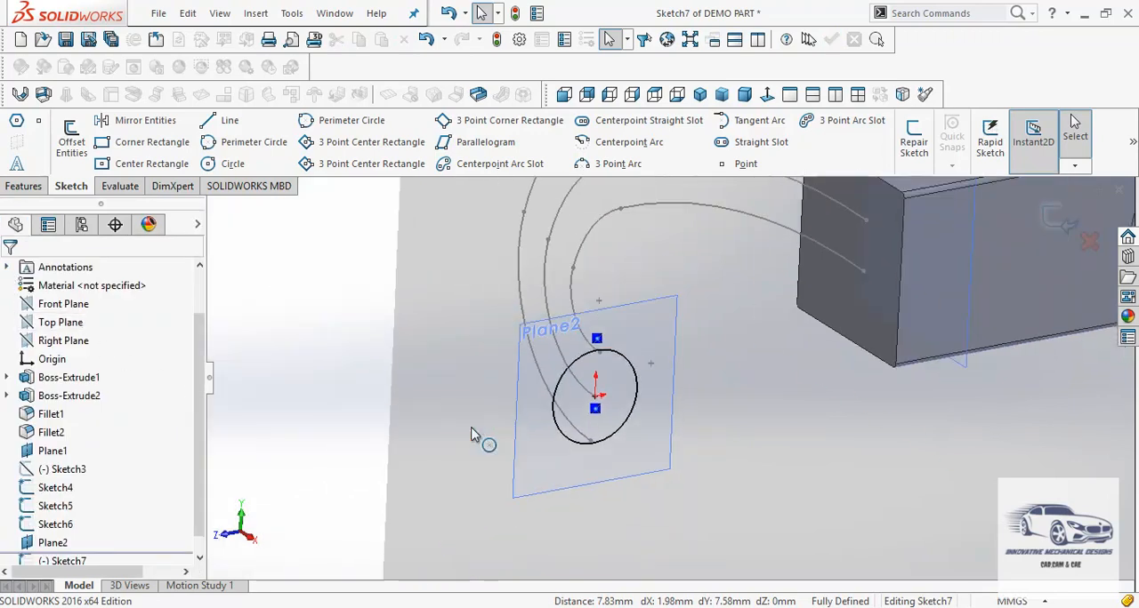
{"action": "scroll", "coordinate": [475, 436], "scroll_direction": "up", "scroll_amount": 2}
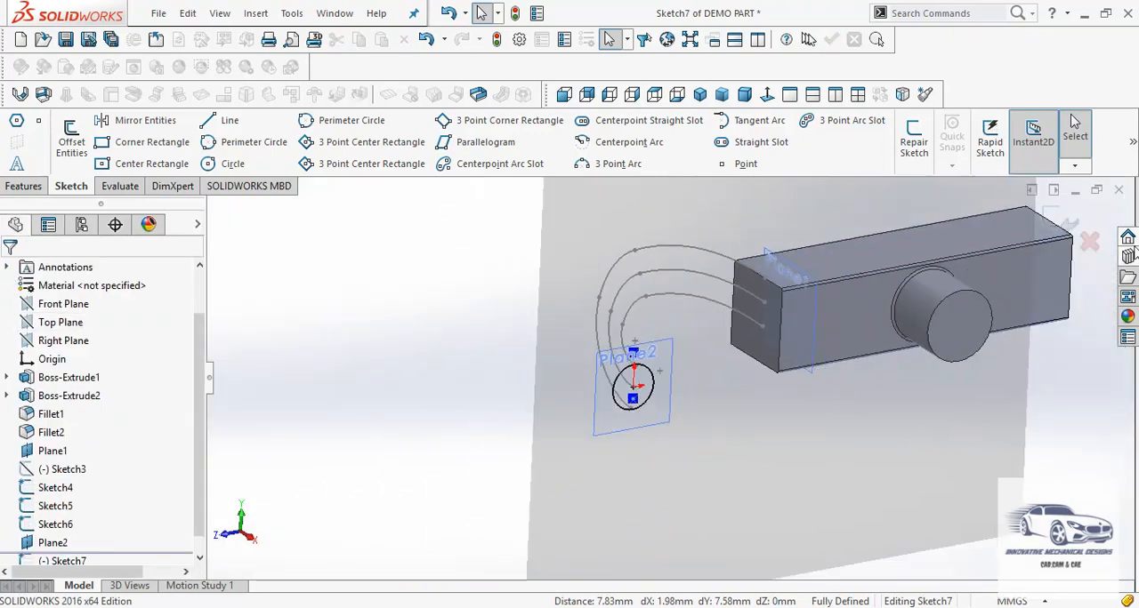
{"action": "left_click", "coordinate": [1070, 227]}
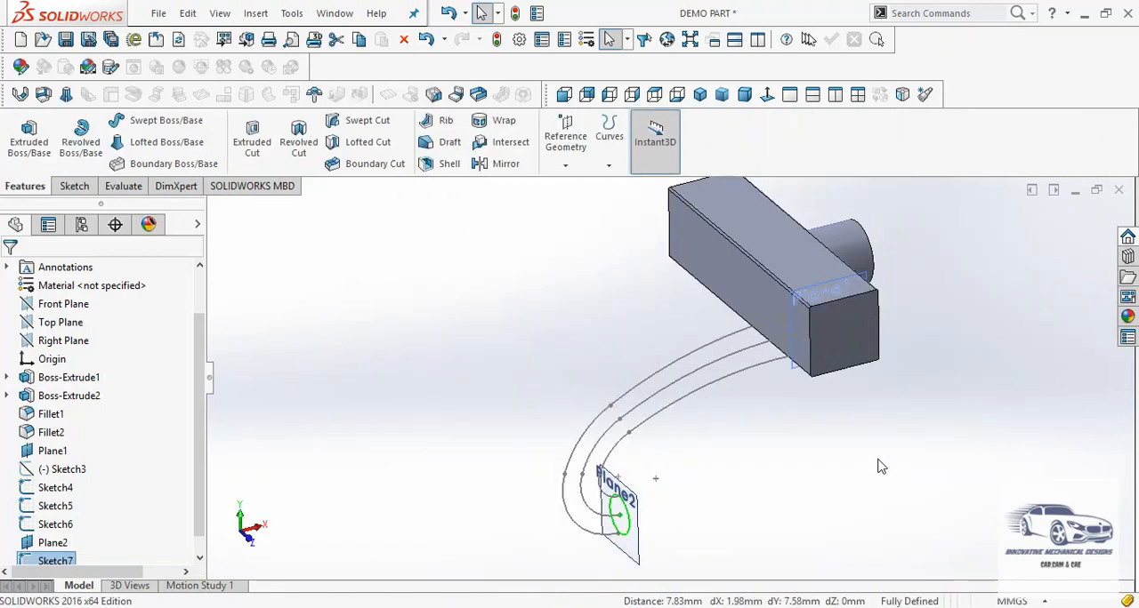
Start a swept boss using the circle on Plane2 as the profile and the middle curve (Sketch4) as the path
{"action": "left_click", "coordinate": [881, 467]}
{"action": "scroll", "coordinate": [868, 447], "scroll_direction": "down", "scroll_amount": 1}
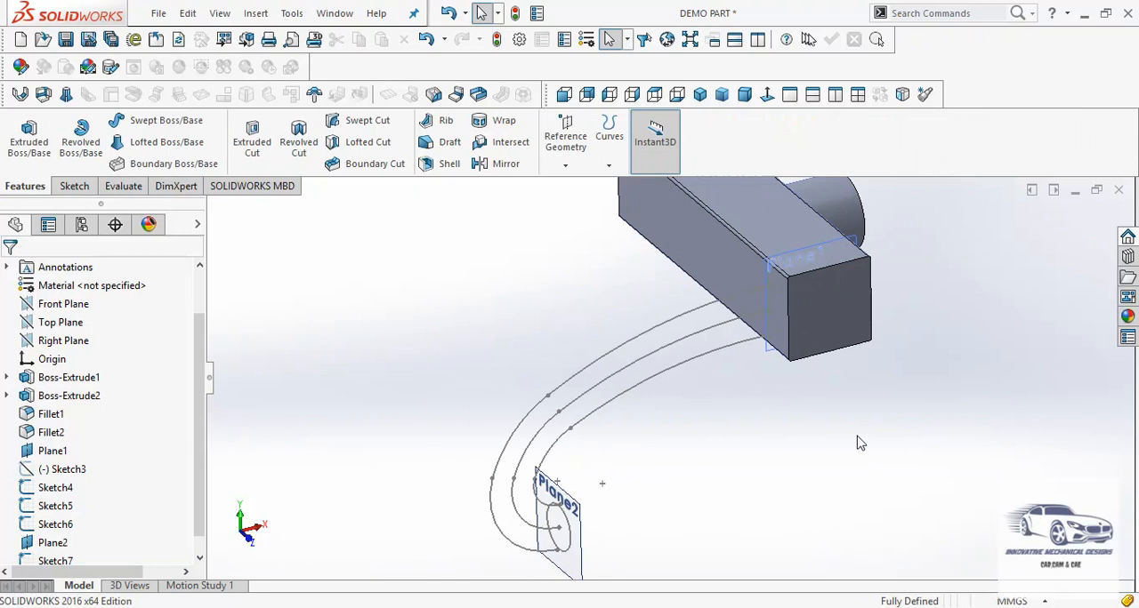
{"action": "left_click", "coordinate": [169, 121]}
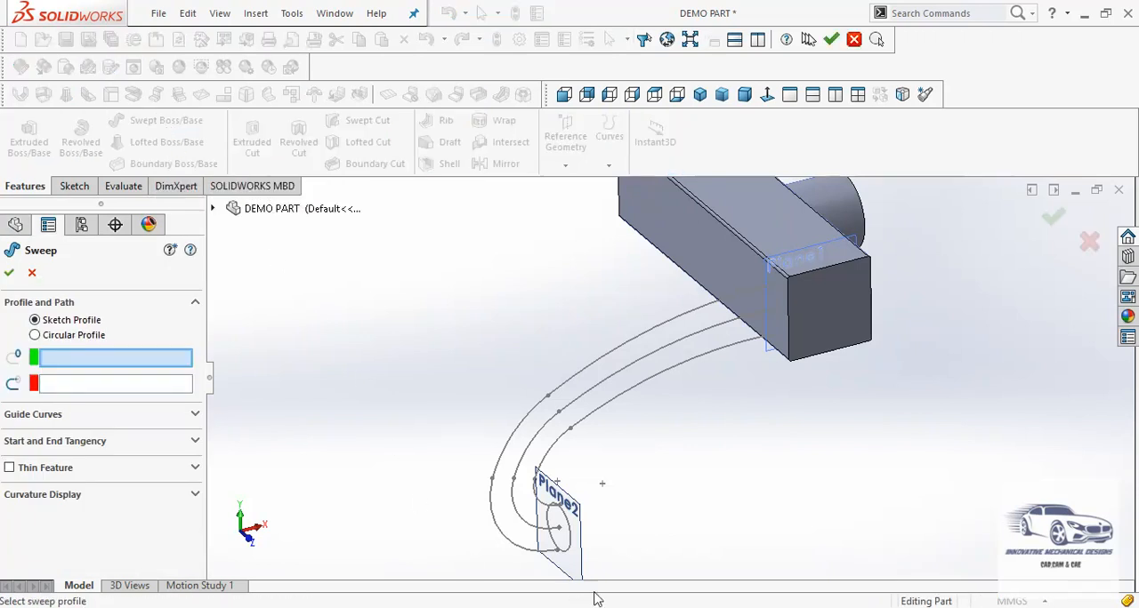
{"action": "middle_click_drag", "start_coordinate": [667, 541], "coordinate": [572, 526]}
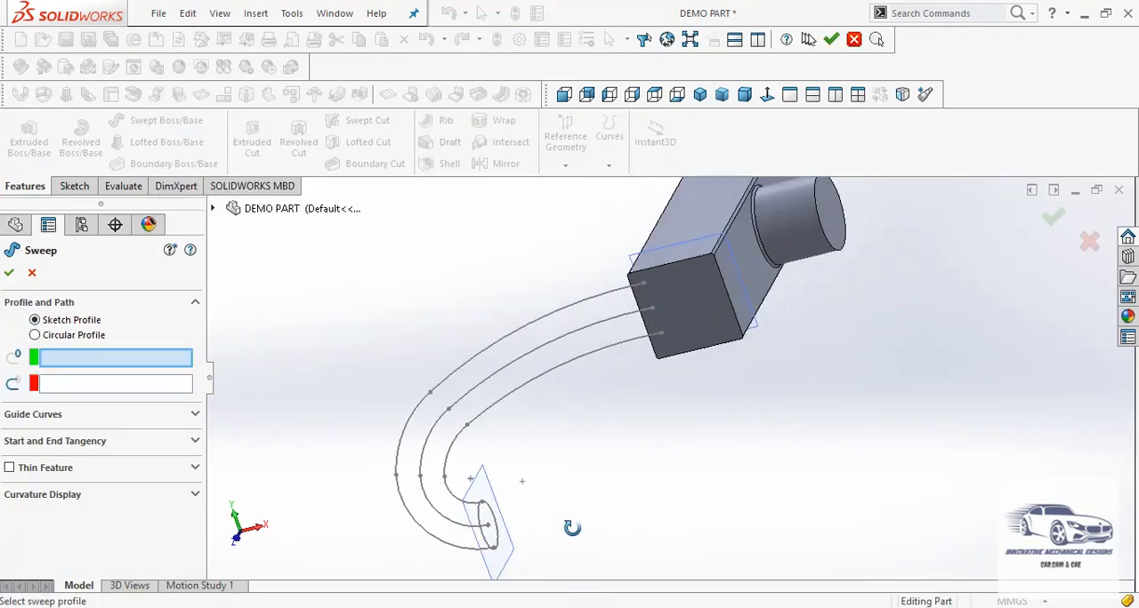
{"action": "scroll", "coordinate": [531, 548], "scroll_direction": "down", "scroll_amount": 5}
{"action": "scroll", "coordinate": [546, 409], "scroll_direction": "down", "scroll_amount": 2}
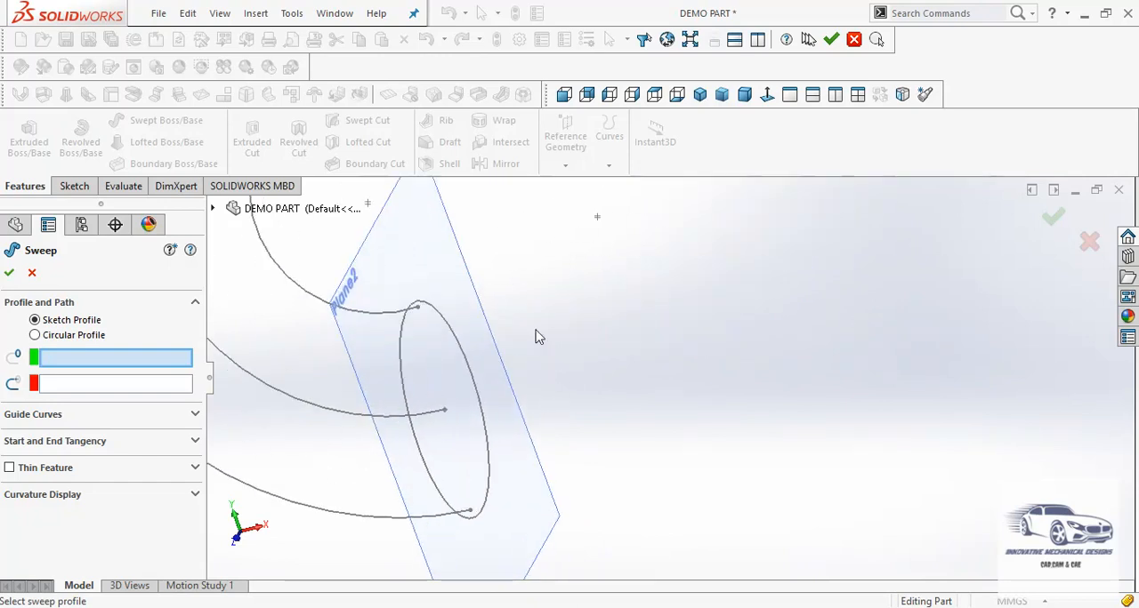
{"action": "left_click", "coordinate": [429, 308]}
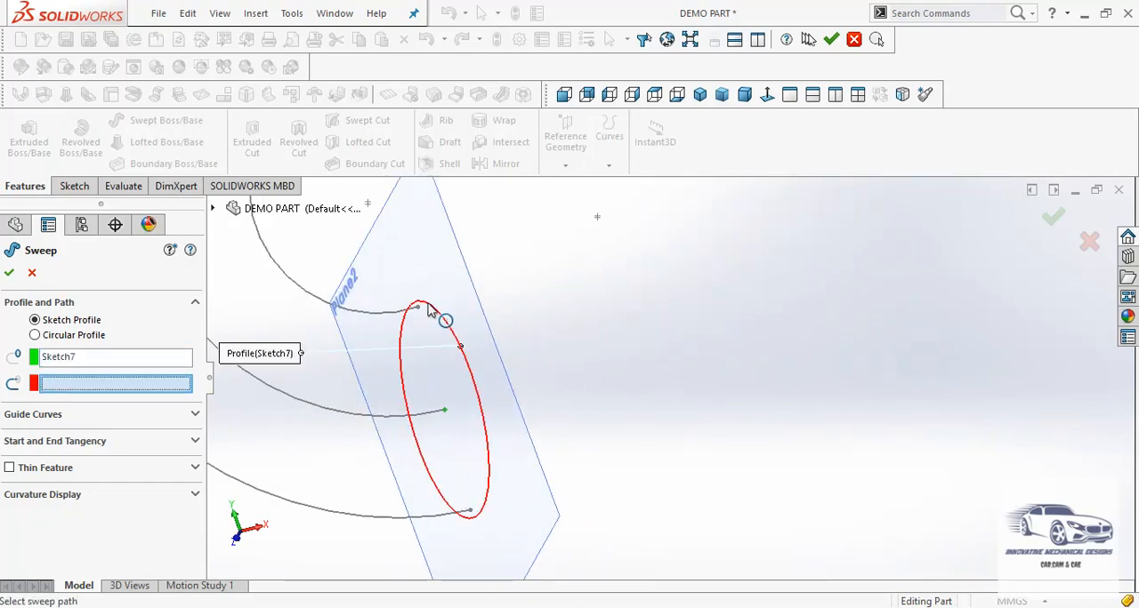
{"action": "left_click", "coordinate": [311, 408]}
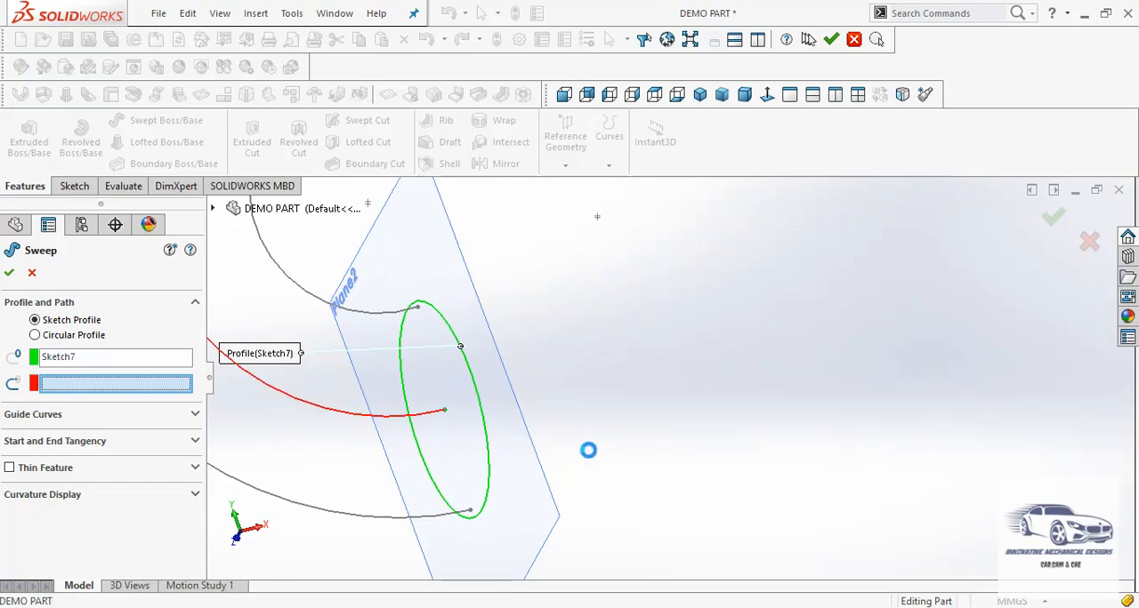
Add the inner curve (Sketch6) as the sweep's guide curve and complete the hook-shaped arm
{"action": "scroll", "coordinate": [619, 467], "scroll_direction": "up", "scroll_amount": 10}
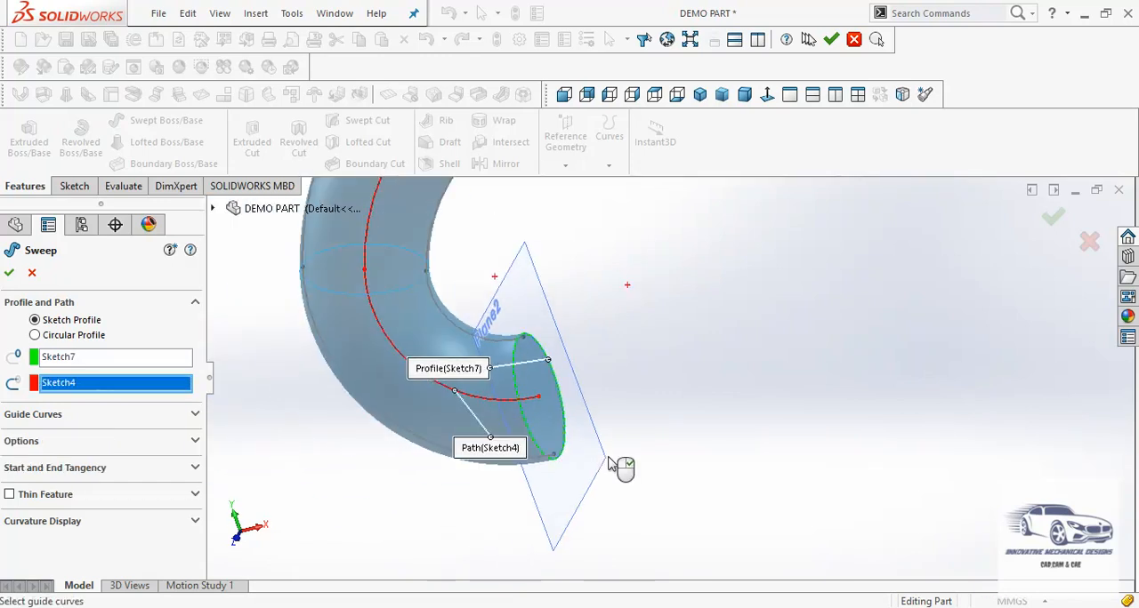
{"action": "scroll", "coordinate": [680, 303], "scroll_direction": "down", "scroll_amount": 8}
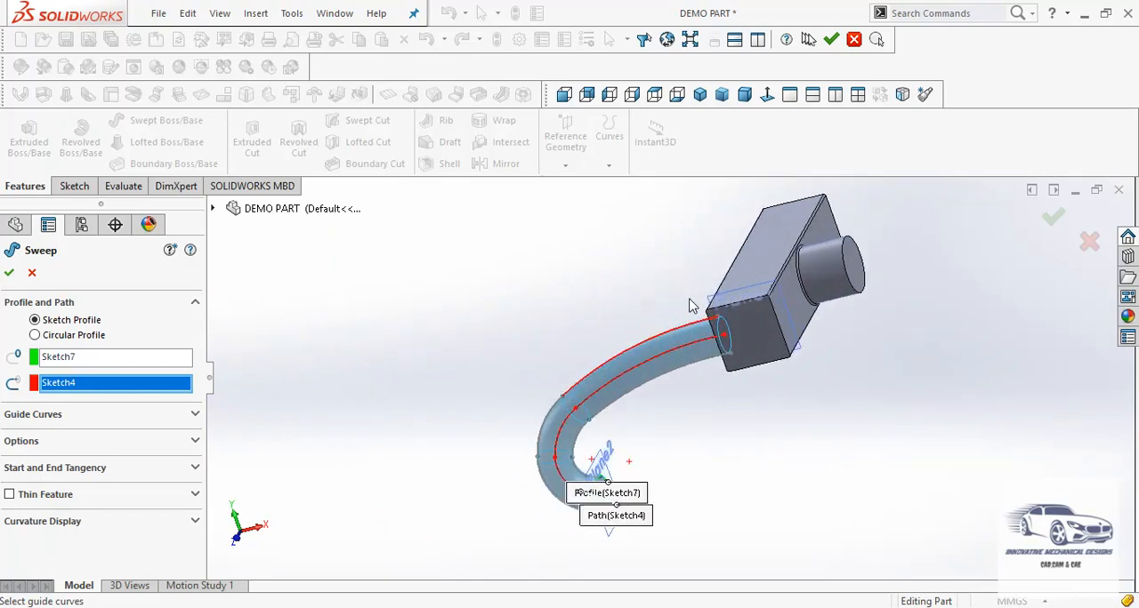
{"action": "left_click", "coordinate": [564, 95]}
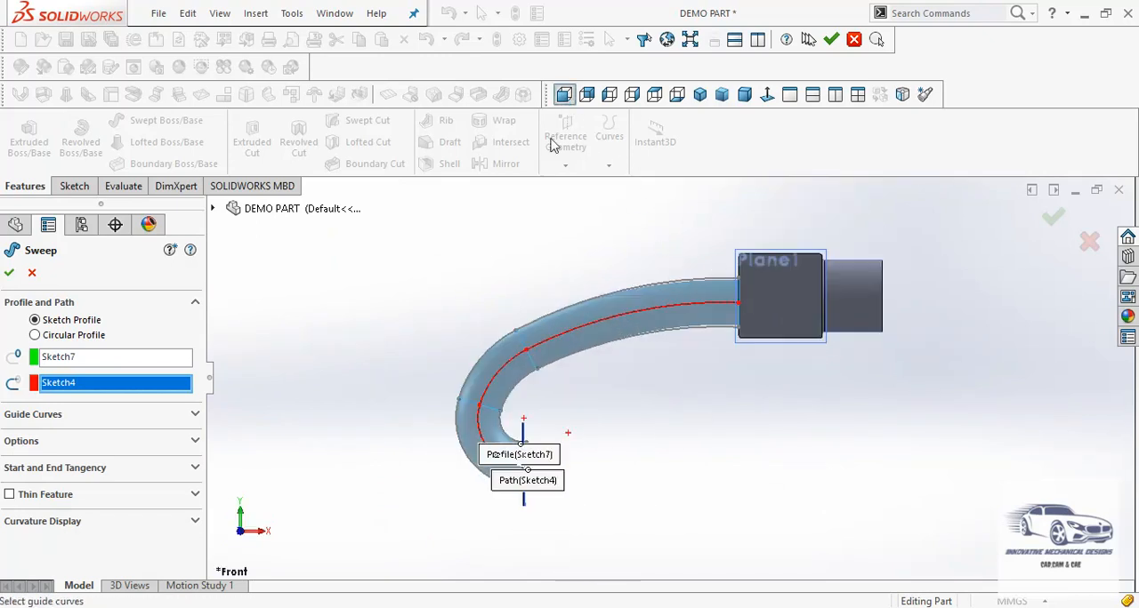
{"action": "scroll", "coordinate": [534, 409], "scroll_direction": "down", "scroll_amount": 3}
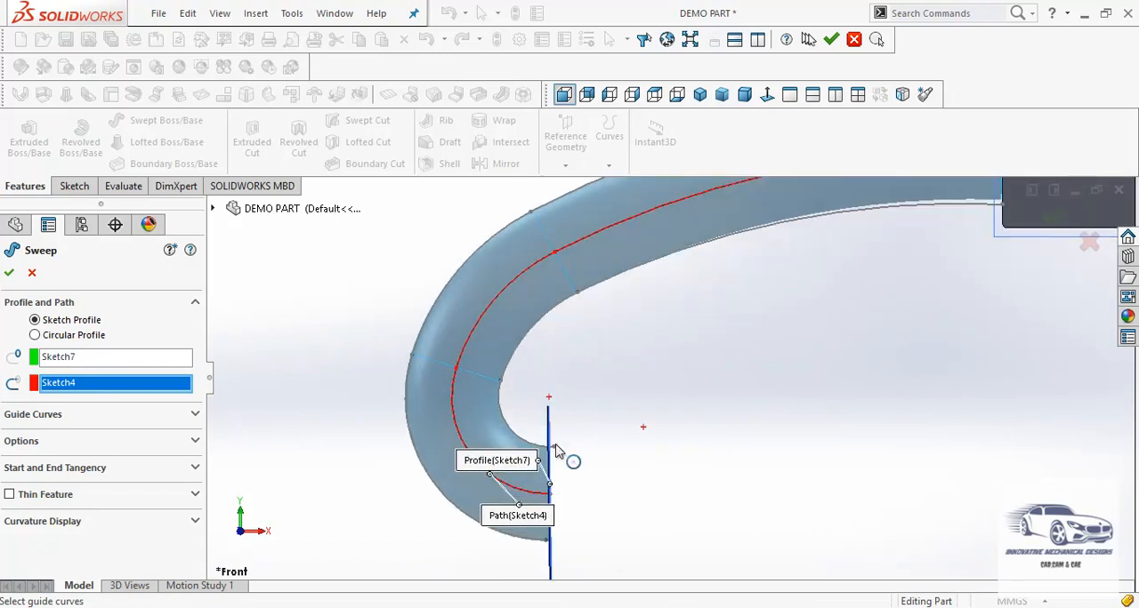
{"action": "scroll", "coordinate": [747, 356], "scroll_direction": "up", "scroll_amount": 2}
{"action": "scroll", "coordinate": [750, 329], "scroll_direction": "down", "scroll_amount": 3}
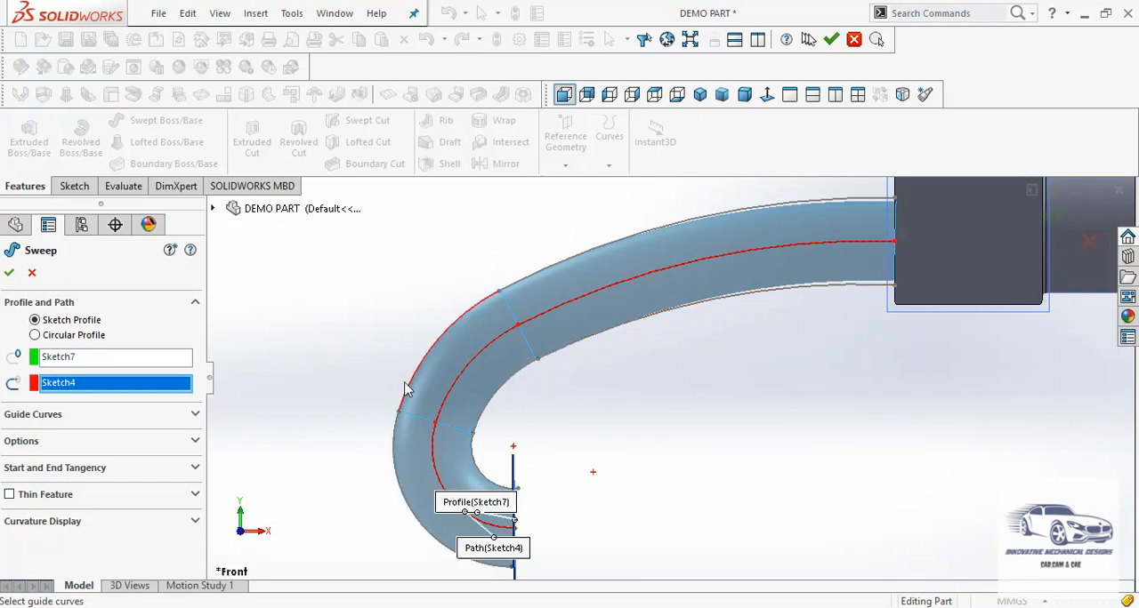
{"action": "left_click", "coordinate": [196, 416]}
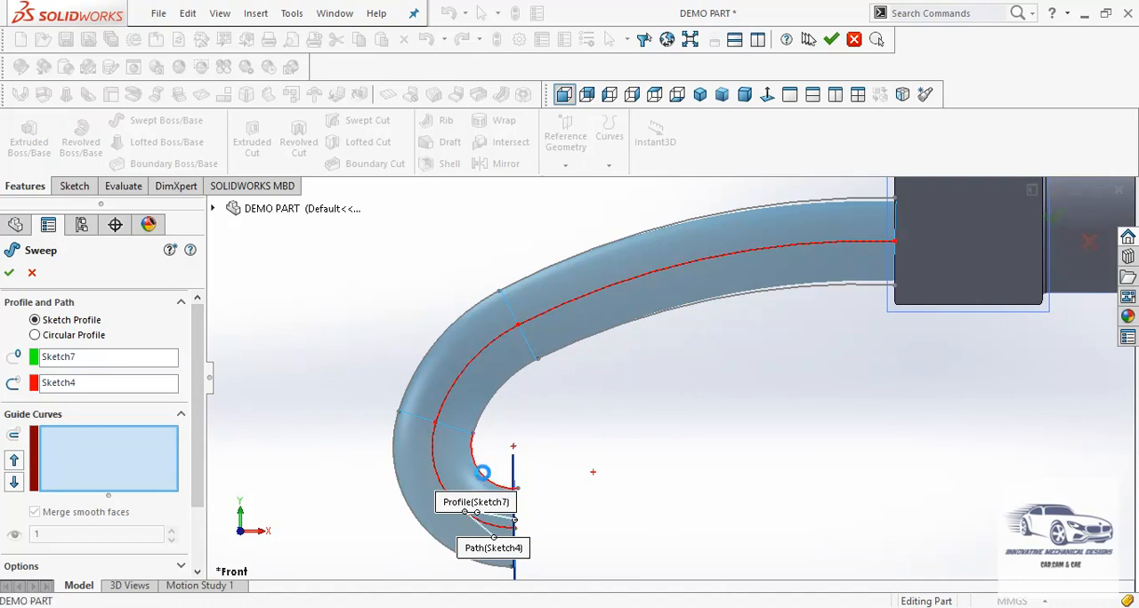
{"action": "left_click", "coordinate": [481, 472]}
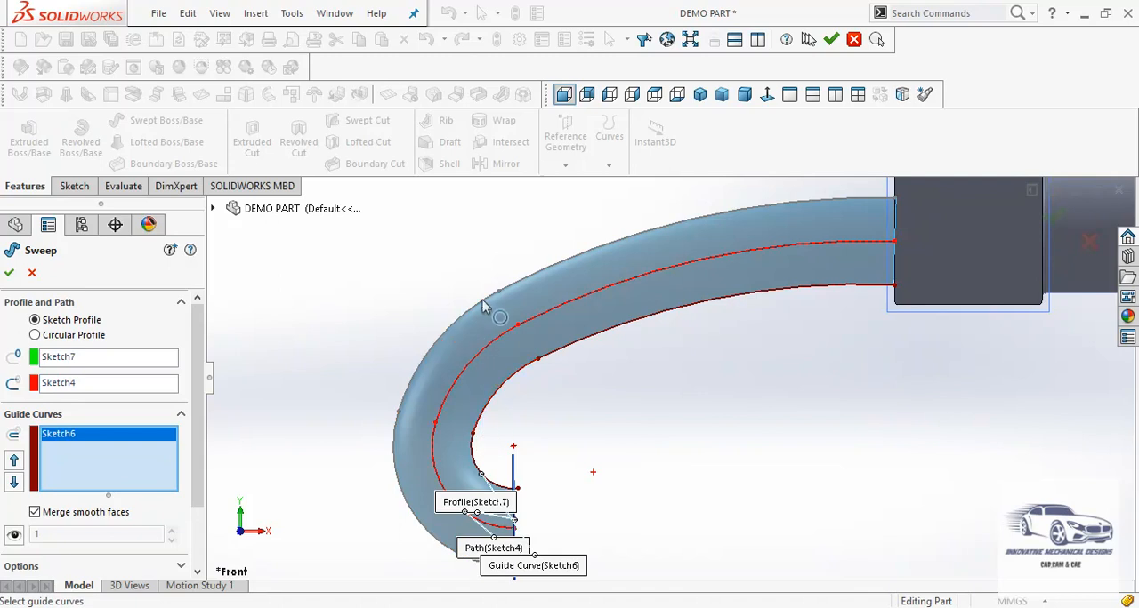
{"action": "left_click", "coordinate": [11, 274]}
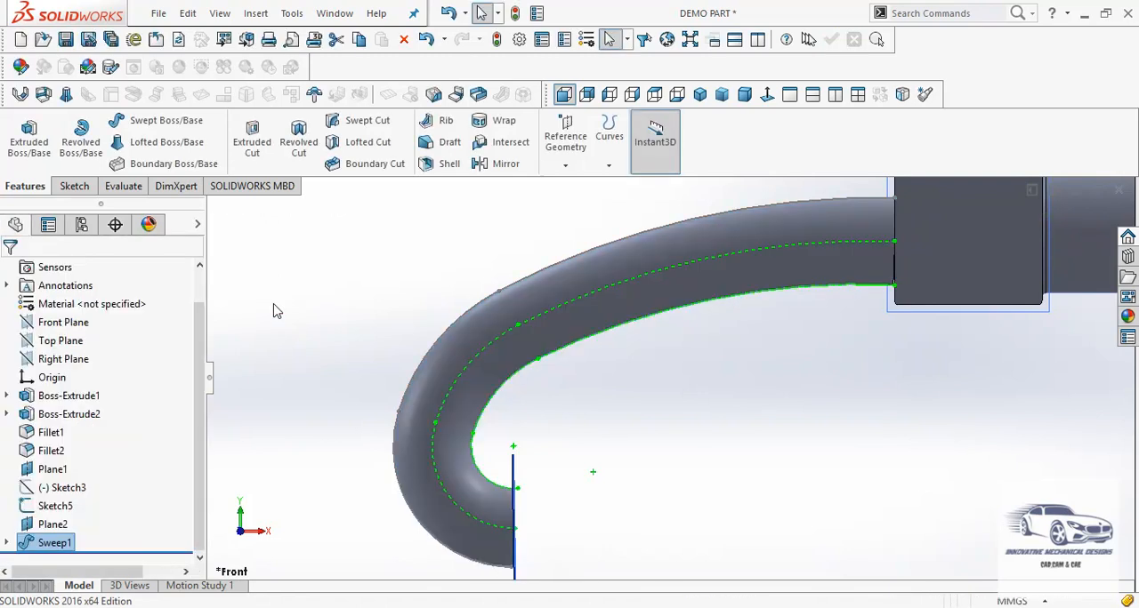
{"action": "left_click", "coordinate": [277, 311]}
{"action": "key", "text": "f"}
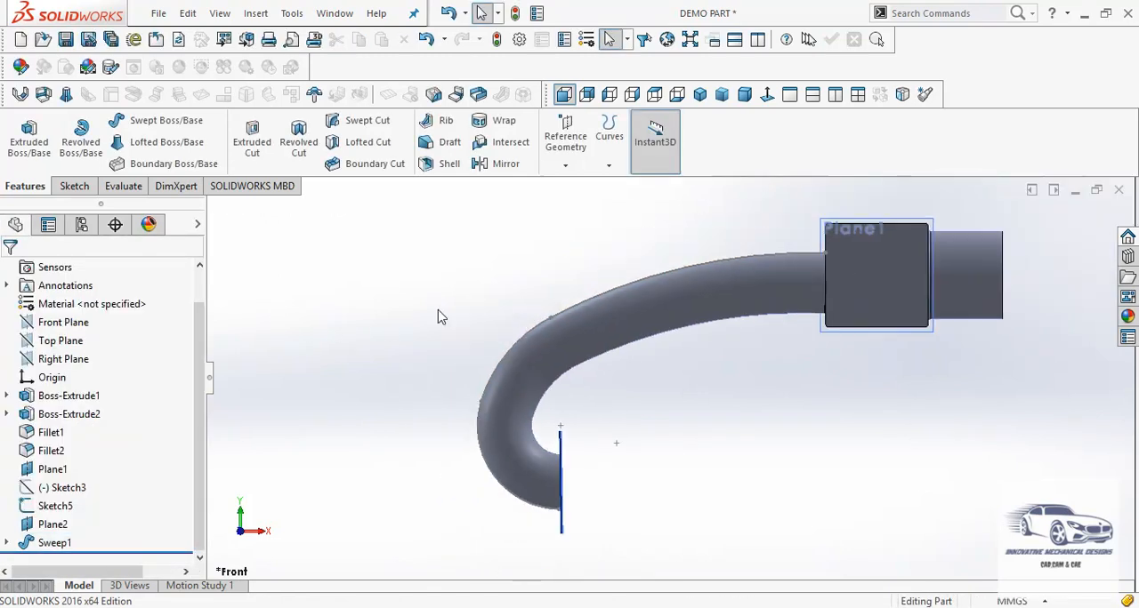
Inspect where the swept arm meets the block, check the arm spacing in Part1 Drawing.PDF in Adobe Reader, and return to SOLIDWORKS
{"action": "middle_click_drag", "start_coordinate": [447, 314], "coordinate": [497, 434]}
{"action": "scroll", "coordinate": [1000, 338], "scroll_direction": "down", "scroll_amount": 2}
{"action": "middle_click_drag", "start_coordinate": [1001, 338], "coordinate": [805, 338], "text": "ctrl"}
{"action": "scroll", "coordinate": [756, 338], "scroll_direction": "up", "scroll_amount": 1}
{"action": "left_click", "coordinate": [761, 345]}
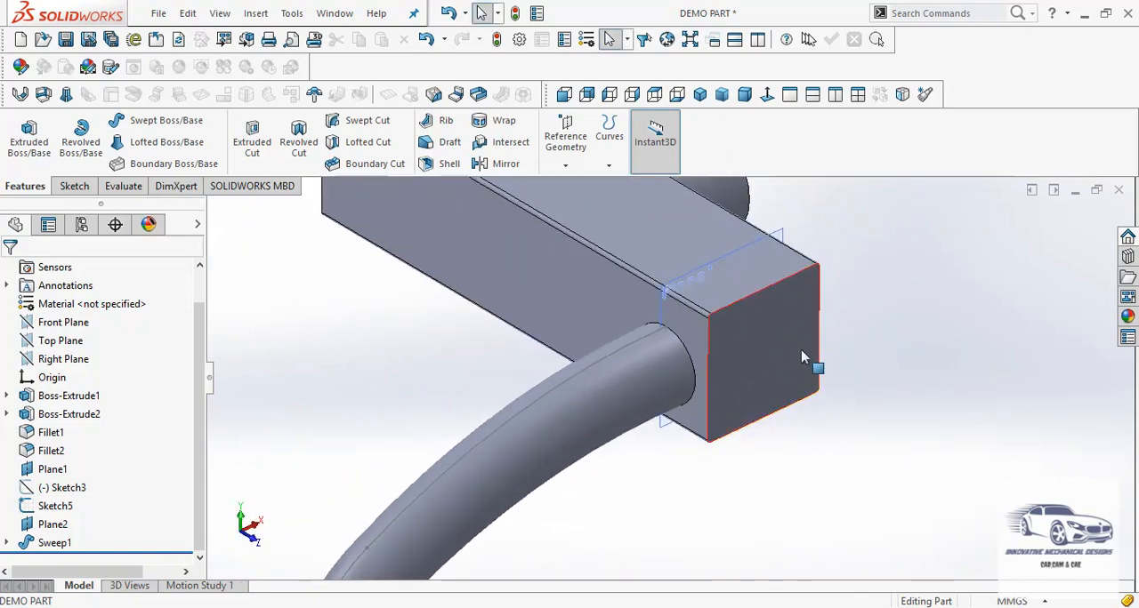
{"action": "scroll", "coordinate": [803, 359], "scroll_direction": "up", "scroll_amount": 2}
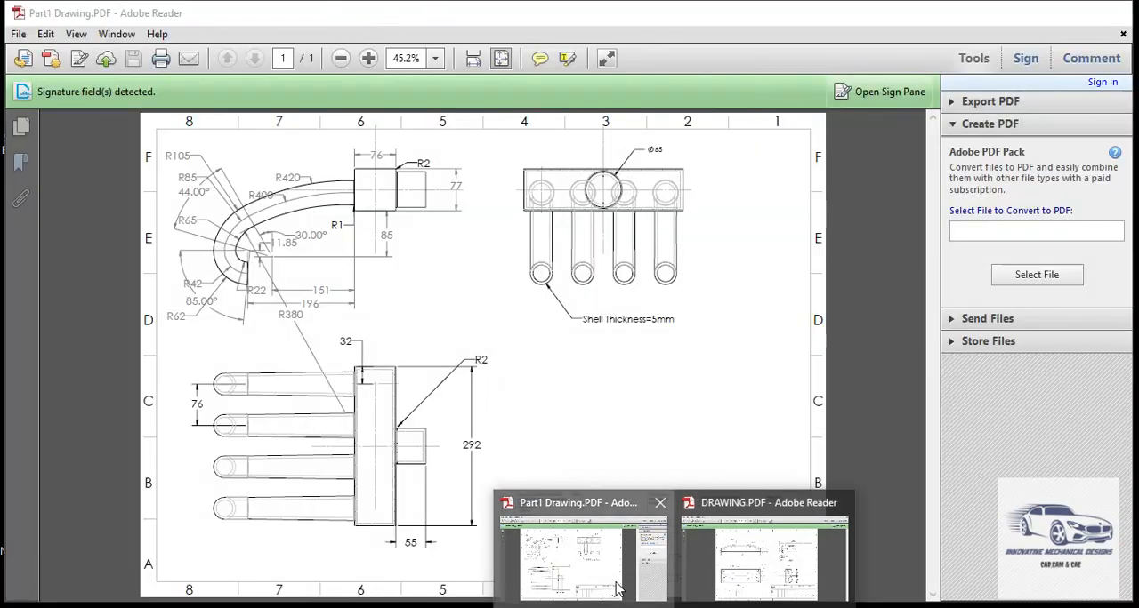
{"action": "left_click", "coordinate": [620, 589]}
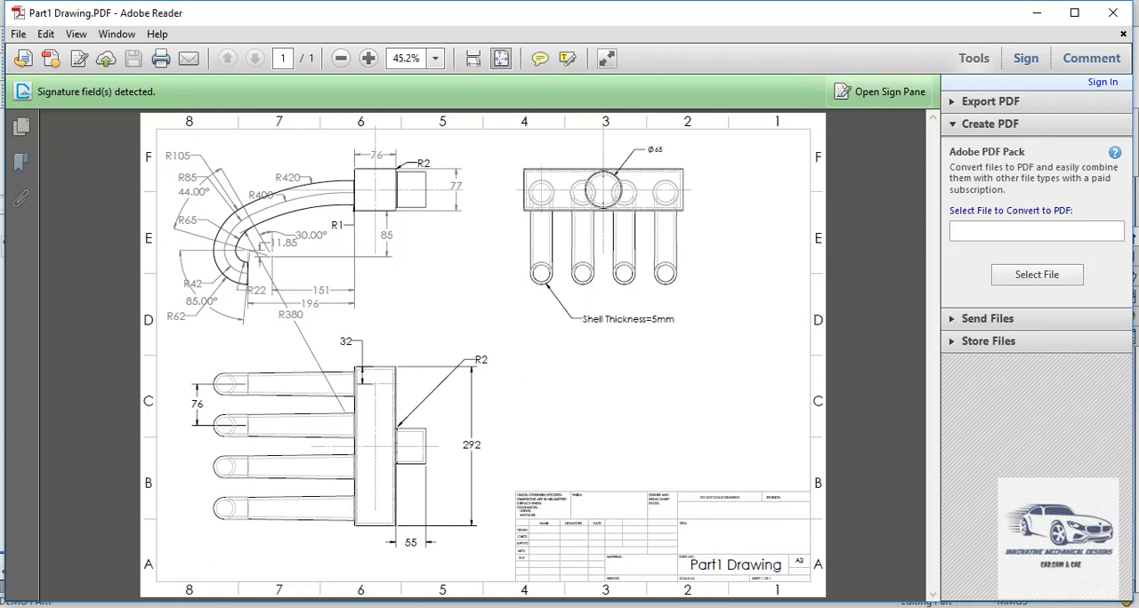
{"action": "mouse_move", "coordinate": [622, 603]}
{"action": "left_click", "coordinate": [643, 582]}
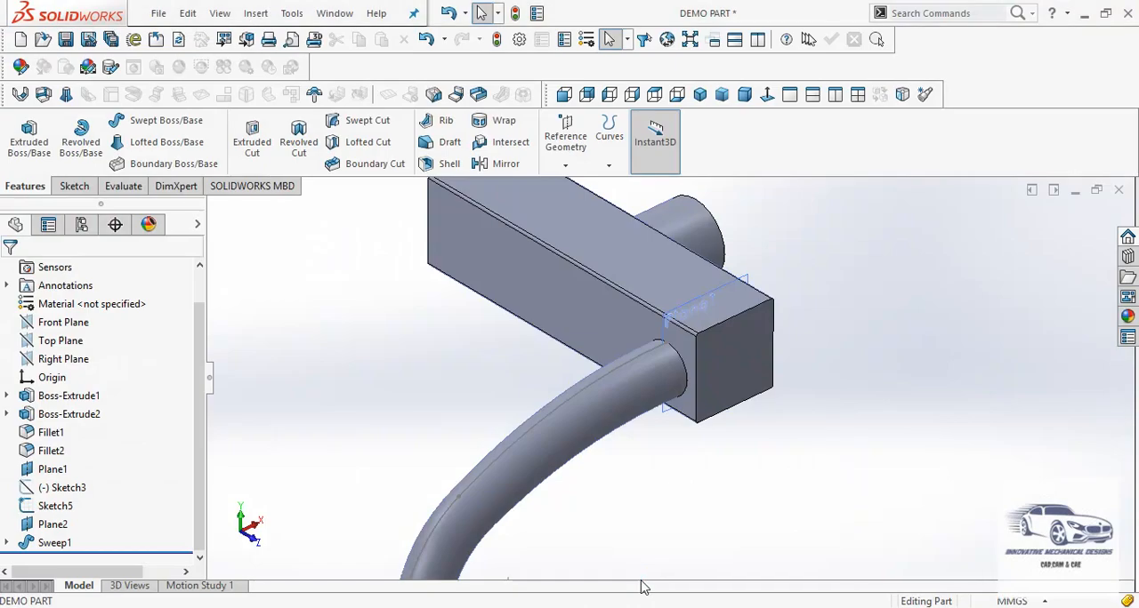
Start a linear pattern of the swept arm, using the block's lower long front edge as Direction 1
{"action": "scroll", "coordinate": [490, 320], "scroll_direction": "up", "scroll_amount": 2}
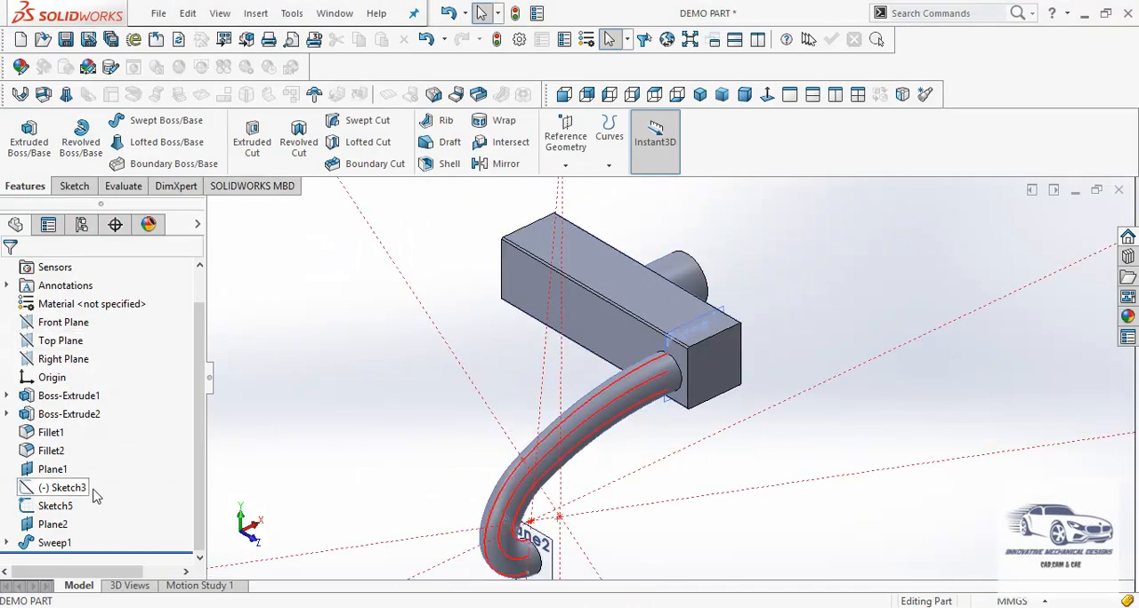
{"action": "left_click", "coordinate": [54, 542]}
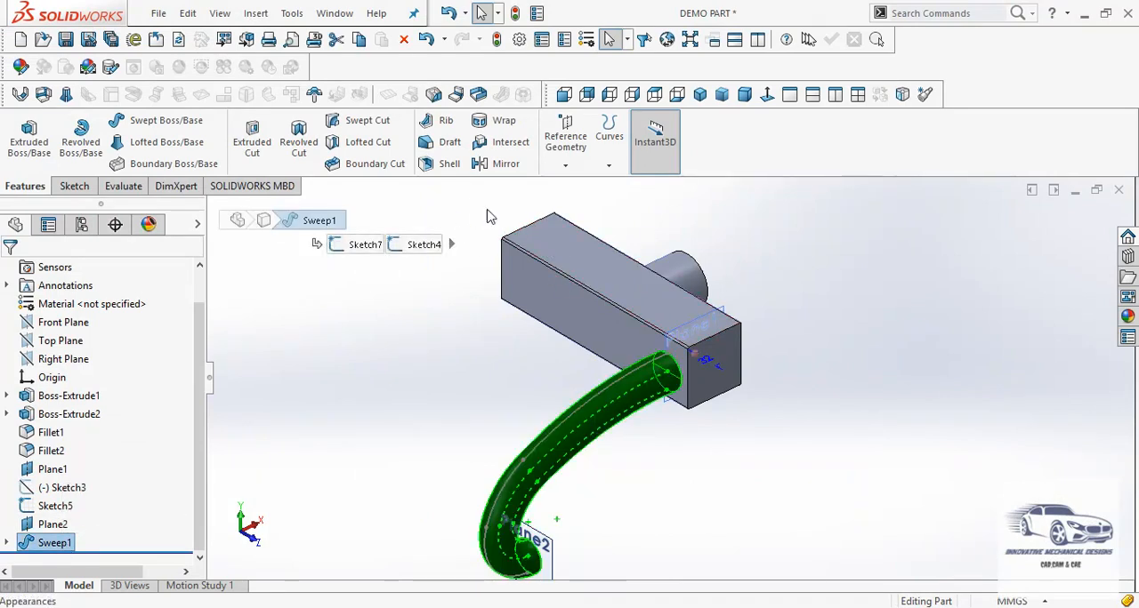
{"action": "left_click", "coordinate": [256, 14]}
{"action": "mouse_move", "coordinate": [392, 94]}
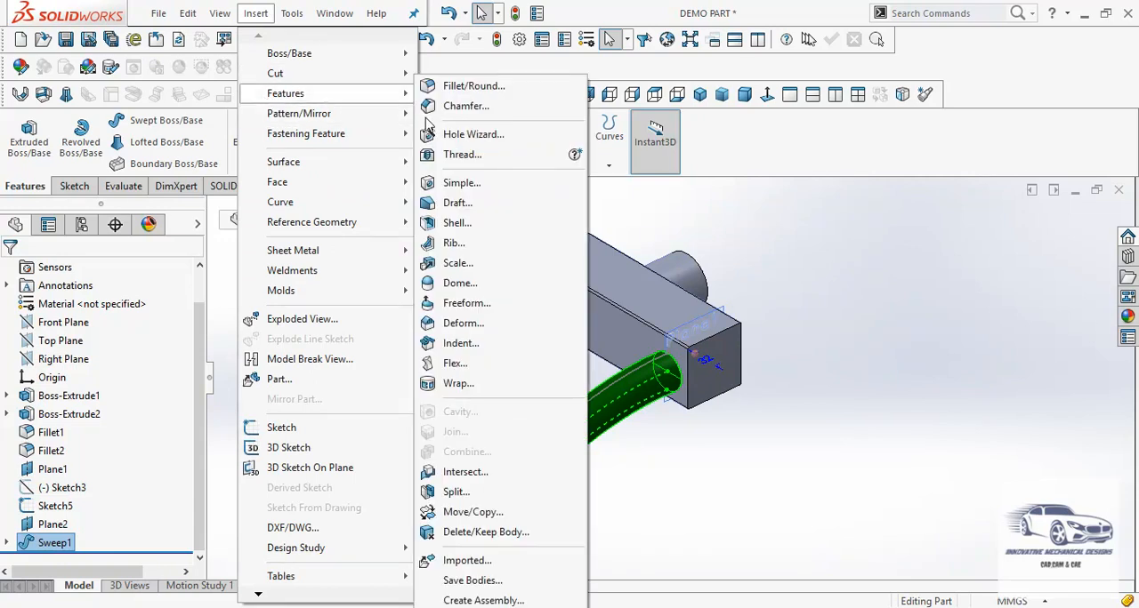
{"action": "mouse_move", "coordinate": [391, 120]}
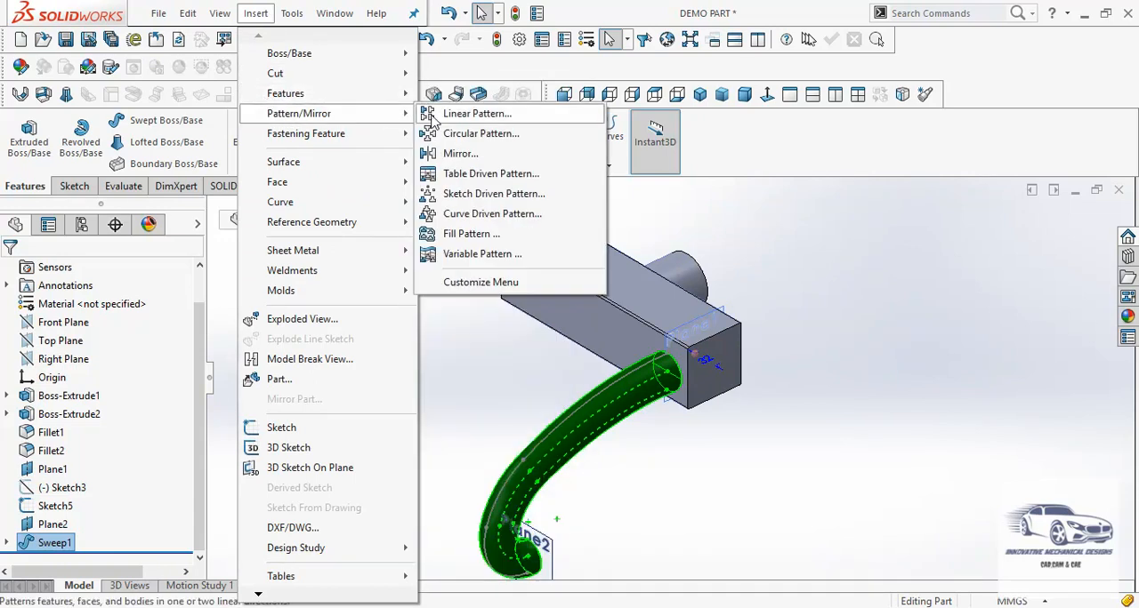
{"action": "left_click", "coordinate": [433, 116]}
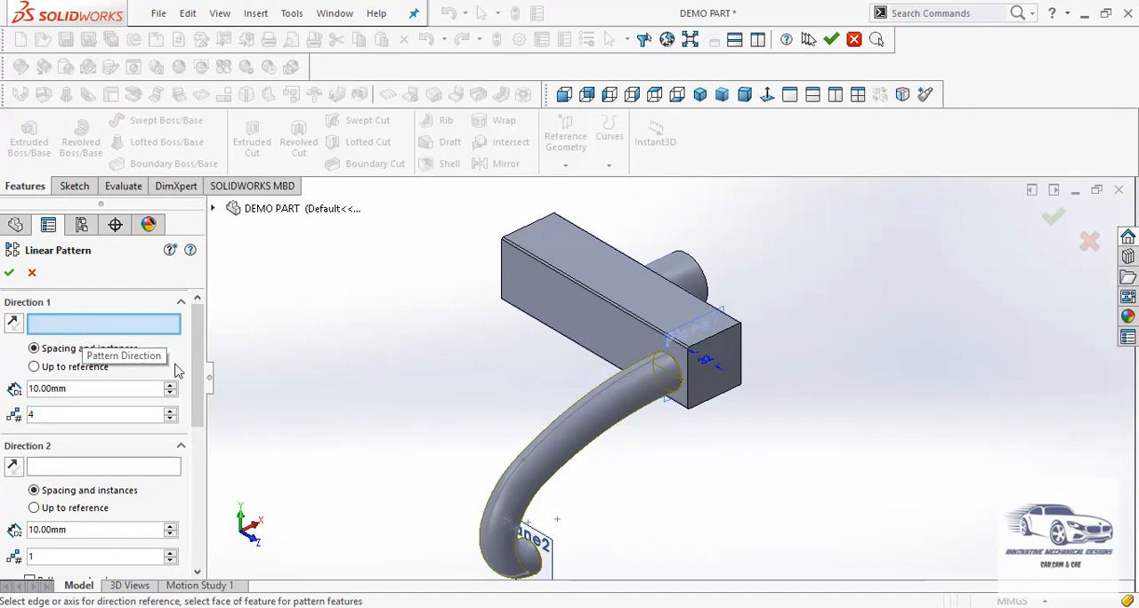
{"action": "left_click", "coordinate": [552, 335]}
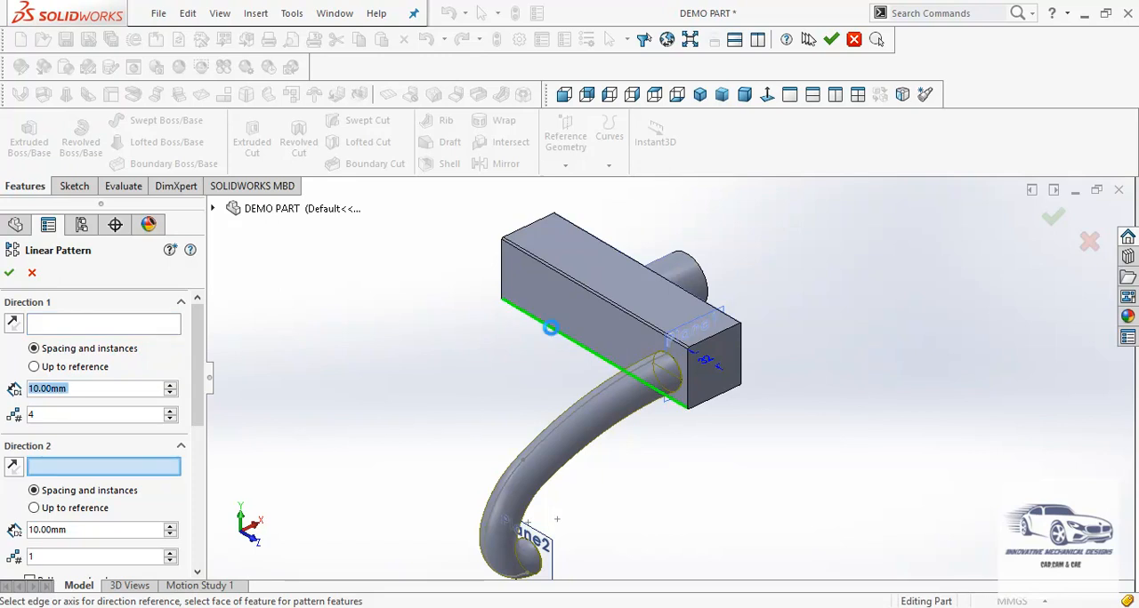
Set the Direction 1 spacing to 76 mm, reverse the direction along the block, and complete the pattern with four instances
{"action": "left_click", "coordinate": [89, 392]}
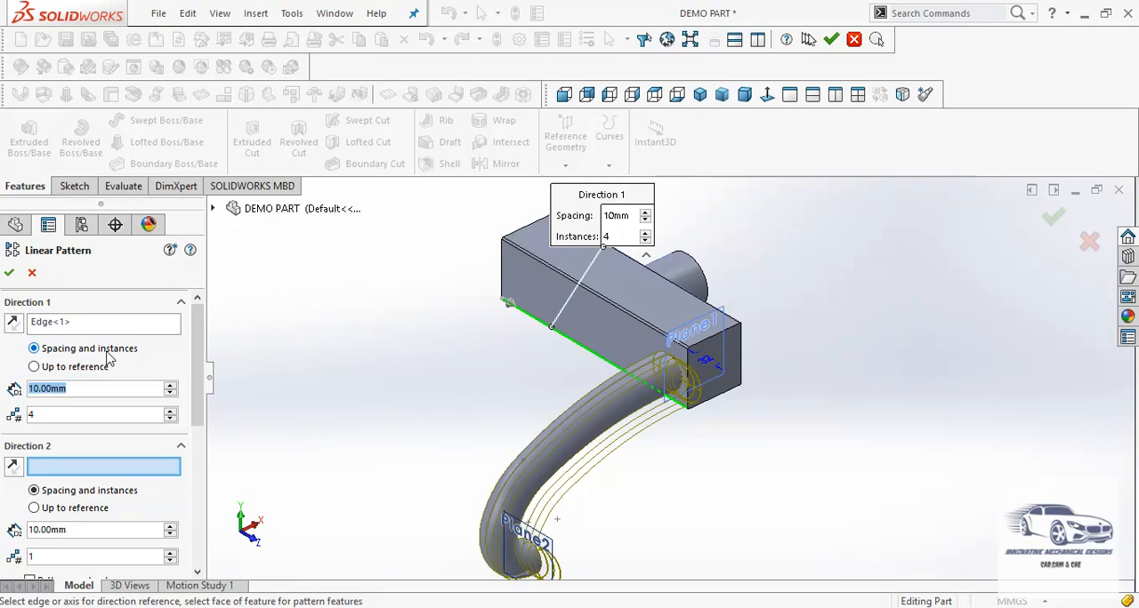
{"action": "type", "text": "76"}
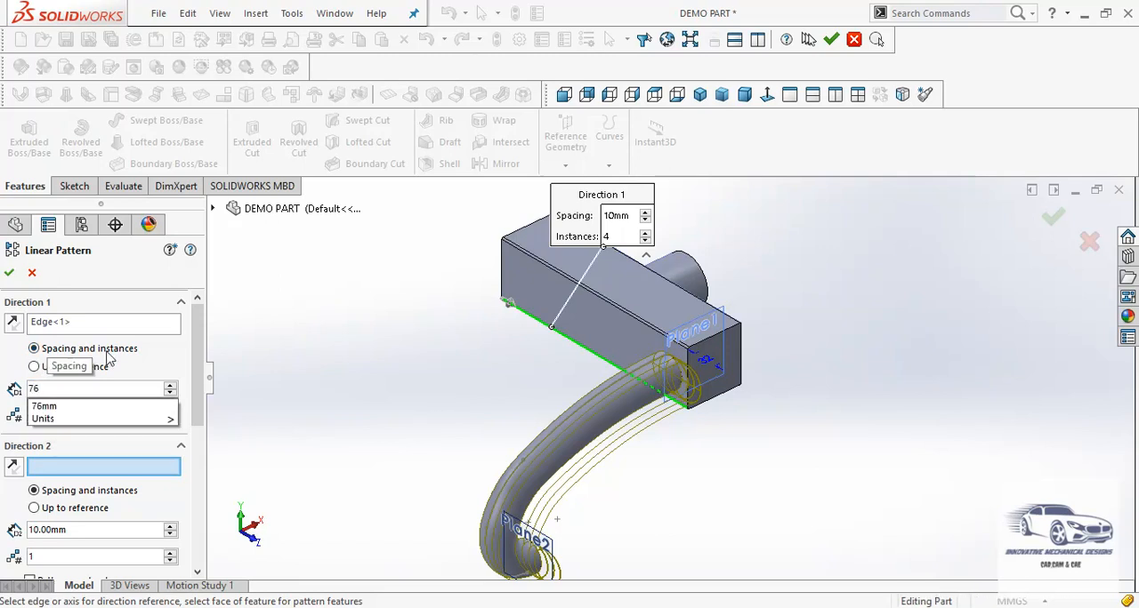
{"action": "key", "text": "Return"}
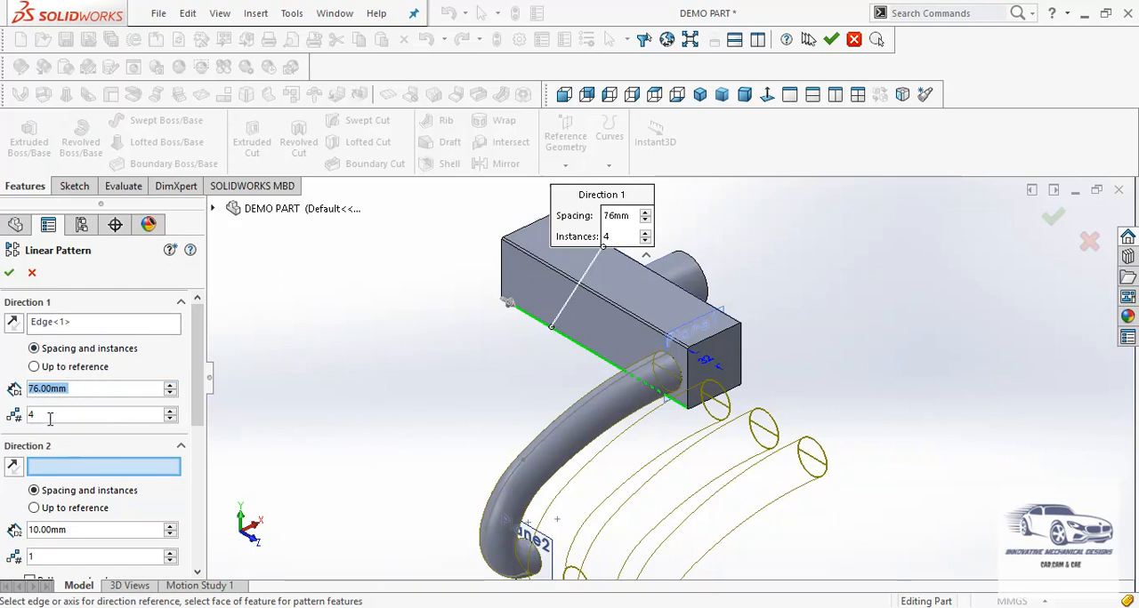
{"action": "left_click", "coordinate": [14, 323]}
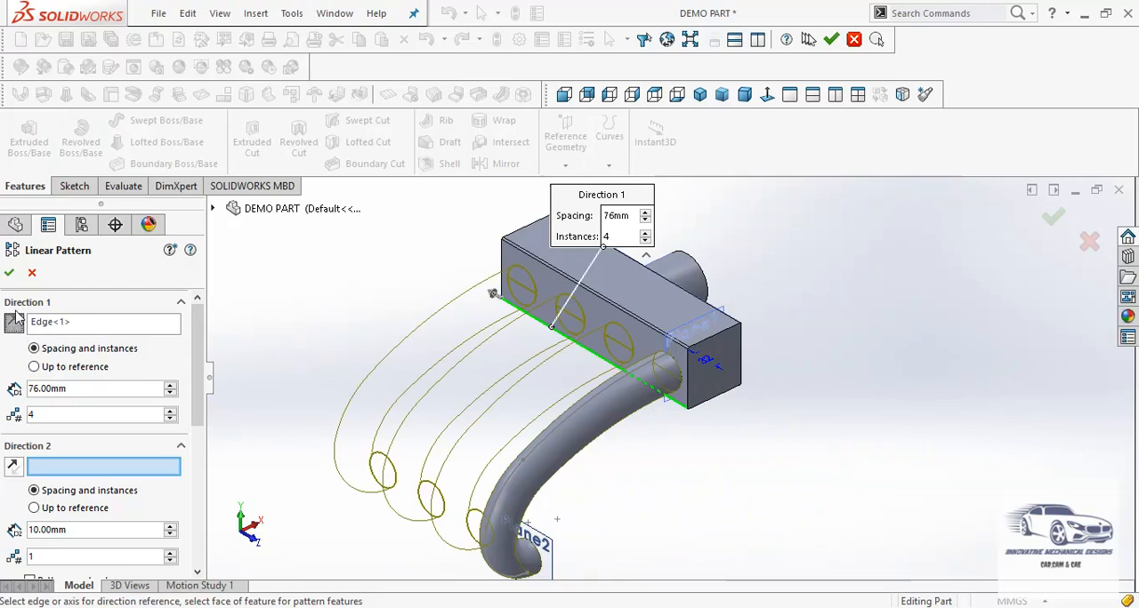
{"action": "left_click", "coordinate": [10, 274]}
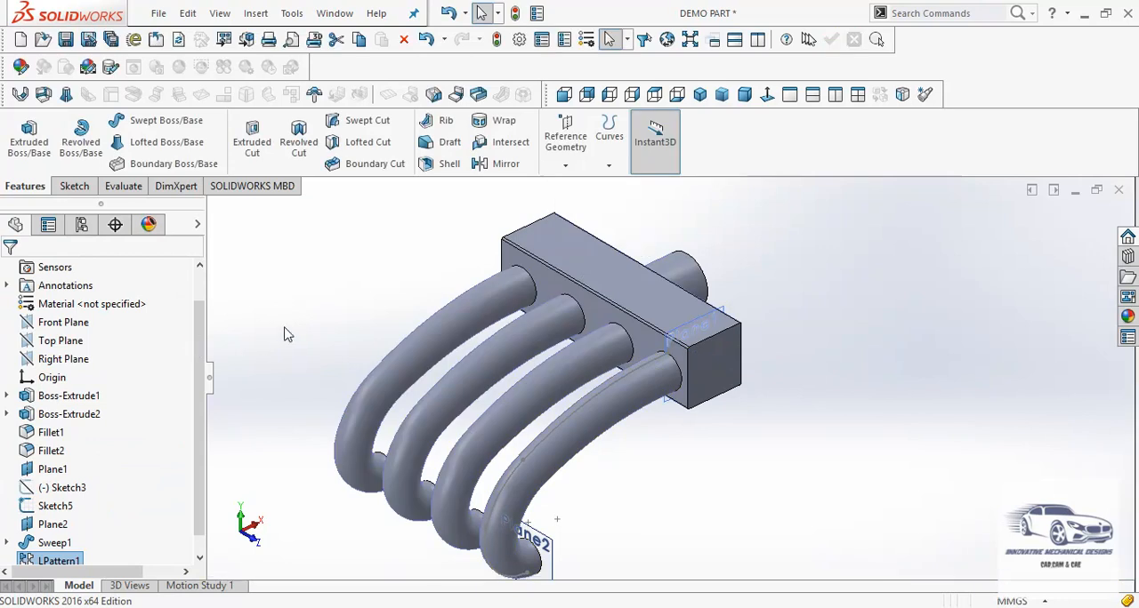
Inspect the patterned arms, check the shell thickness in Part1 Drawing.PDF in Adobe Reader, and return to SOLIDWORKS
{"action": "mouse_move", "coordinate": [349, 391]}
{"action": "middle_mouse_down"}
{"action": "mouse_move", "coordinate": [326, 338]}
{"action": "mouse_move", "coordinate": [251, 294]}
{"action": "mouse_move", "coordinate": [358, 339]}
{"action": "mouse_move", "coordinate": [346, 346]}
{"action": "mouse_move", "coordinate": [348, 375]}
{"action": "middle_mouse_up"}
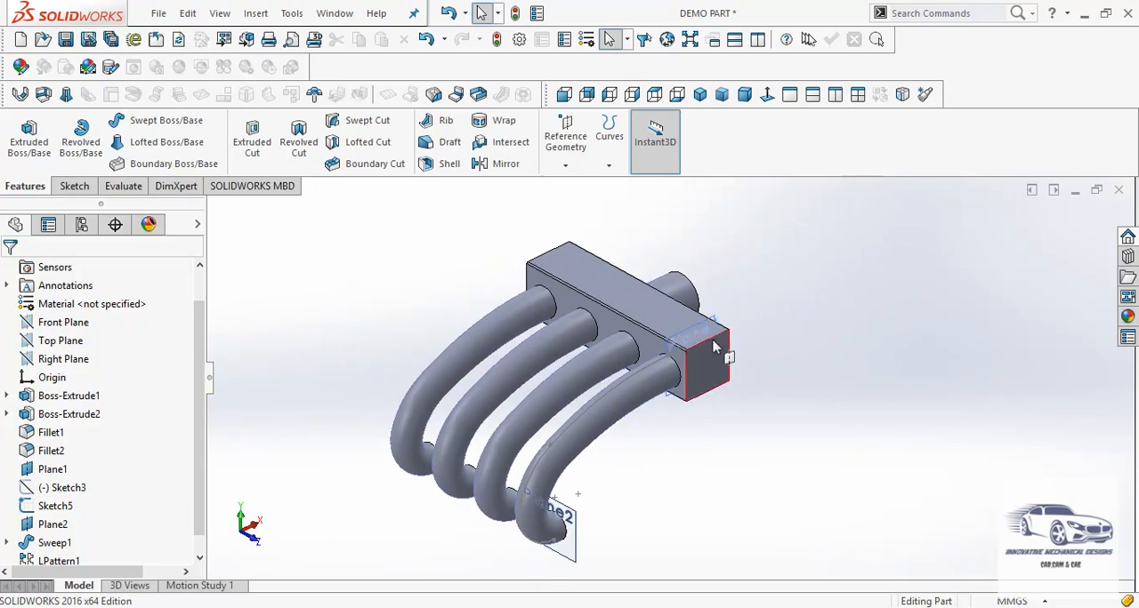
{"action": "scroll", "coordinate": [681, 356], "scroll_direction": "down", "scroll_amount": 3}
{"action": "scroll", "coordinate": [676, 324], "scroll_direction": "up", "scroll_amount": 2}
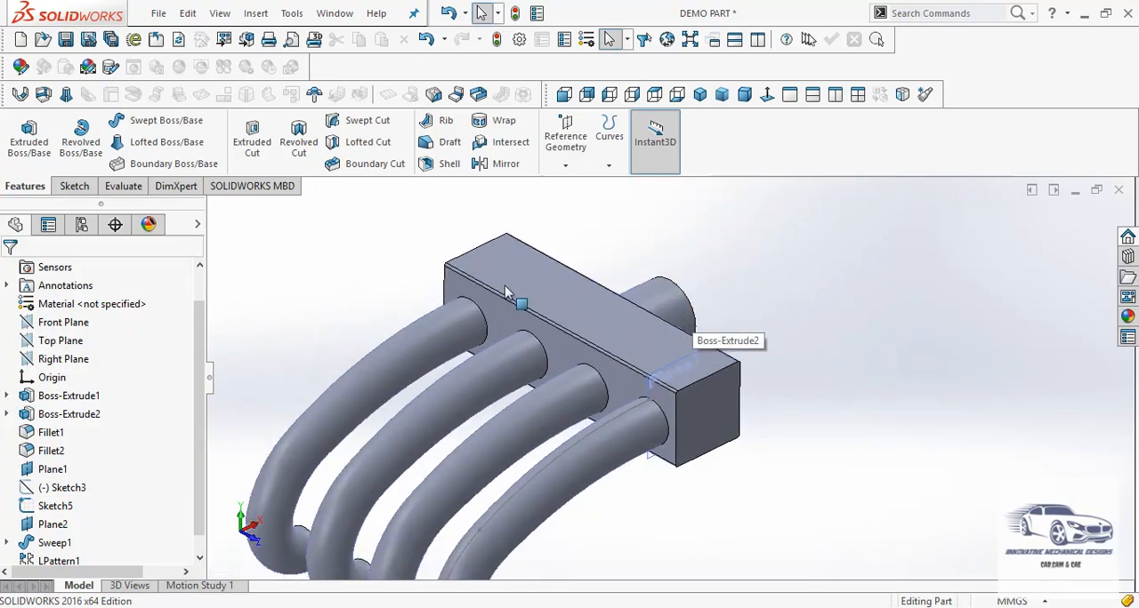
{"action": "scroll", "coordinate": [491, 298], "scroll_direction": "down", "scroll_amount": 3}
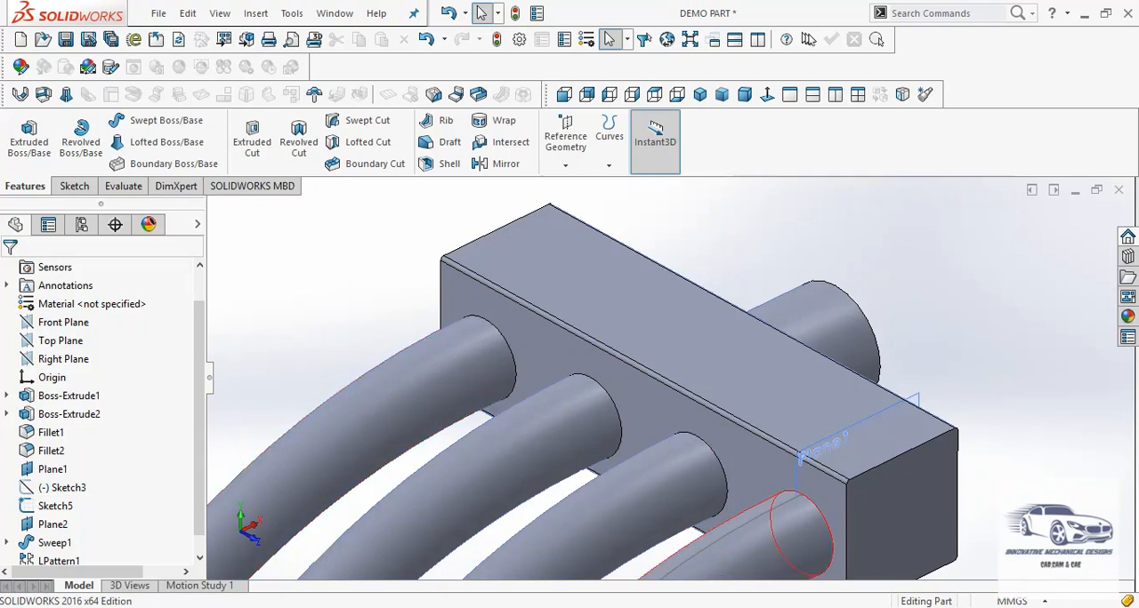
{"action": "left_click", "coordinate": [638, 592]}
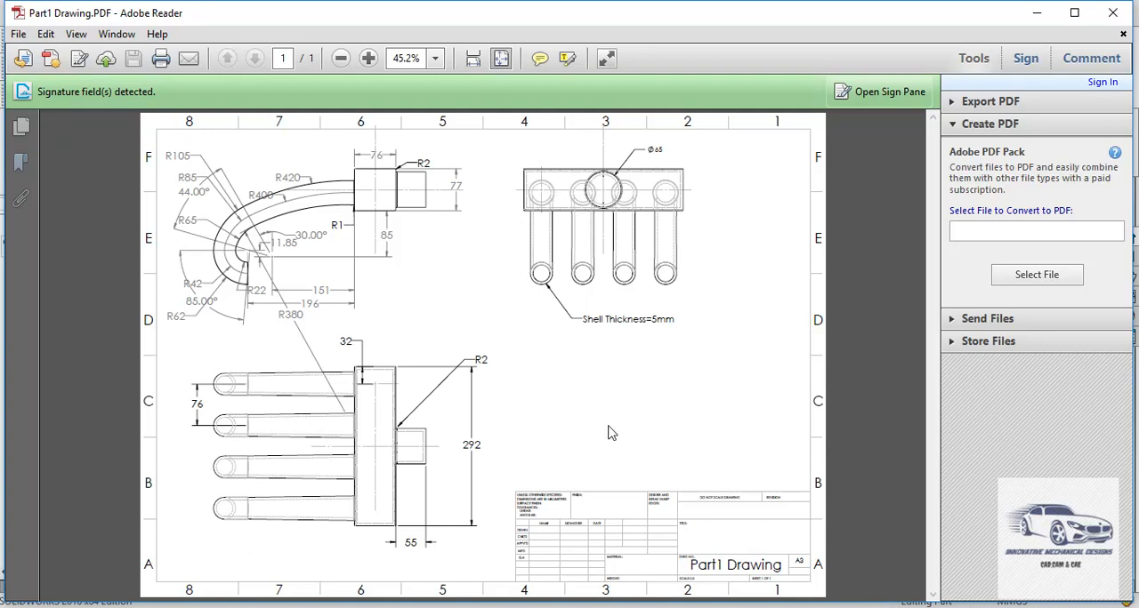
{"action": "key", "text": "alt+Tab"}
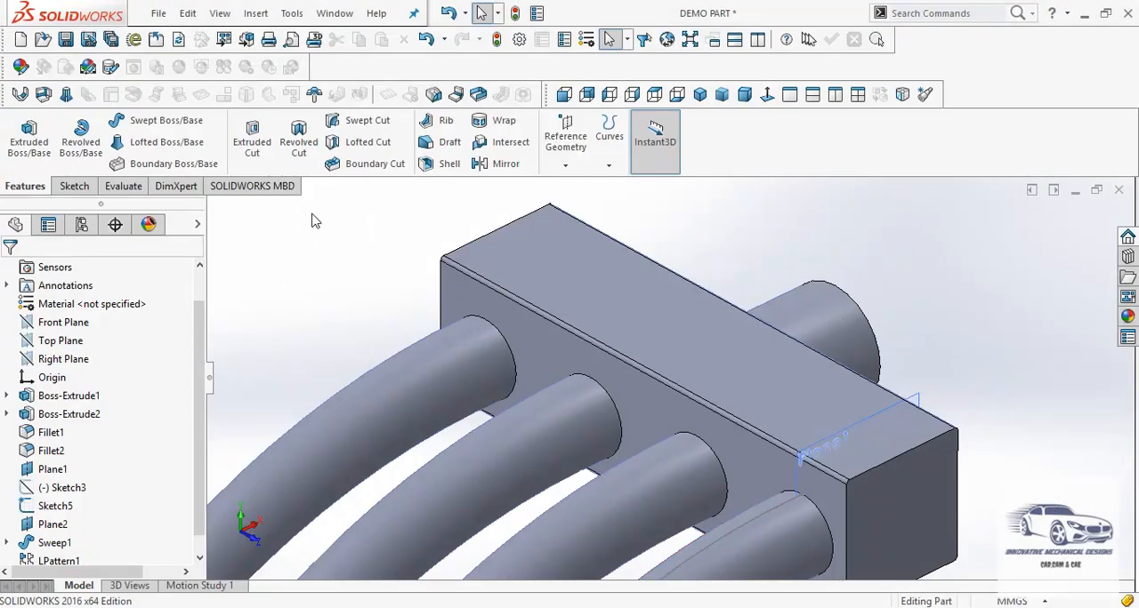
Add a 1 mm face fillet between the block's arm-side face and the patterned arm at the far end
{"action": "left_click", "coordinate": [260, 16]}
{"action": "mouse_move", "coordinate": [287, 100]}
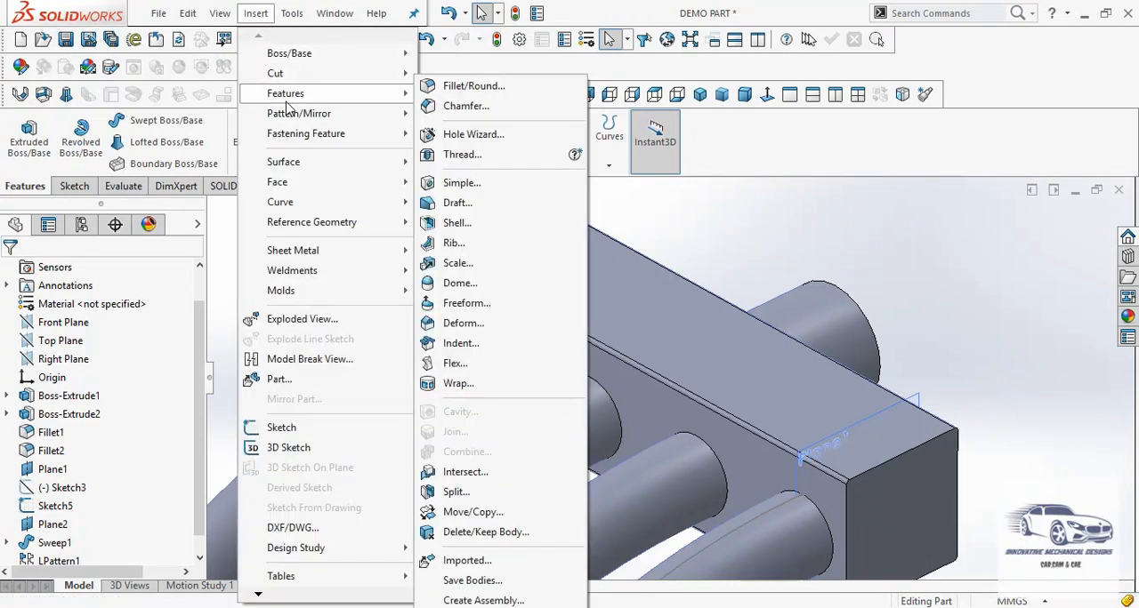
{"action": "left_click", "coordinate": [431, 89]}
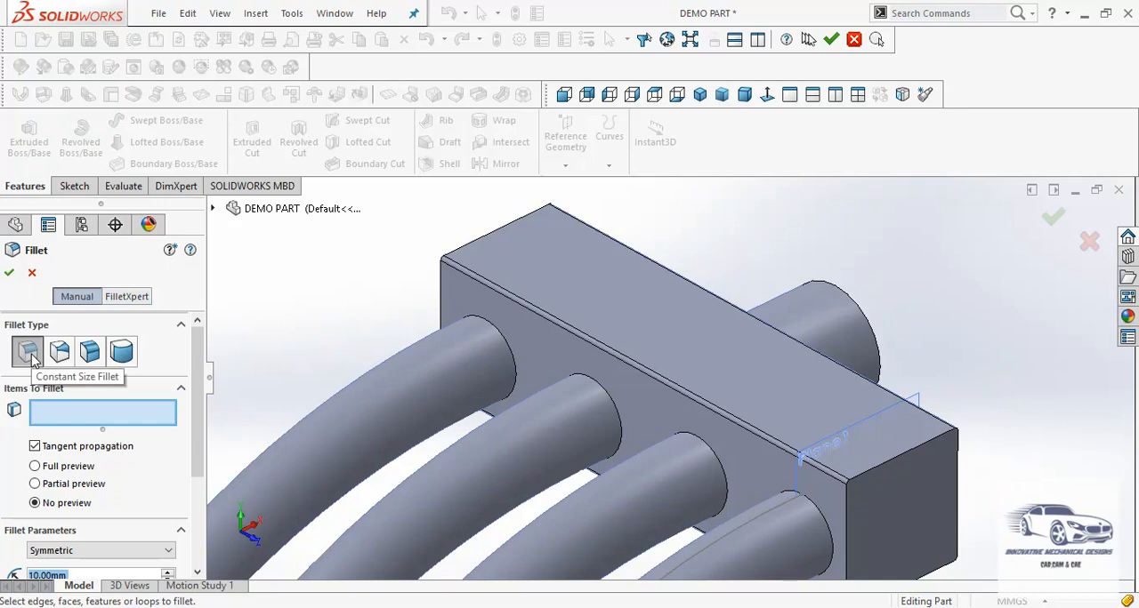
{"action": "left_click", "coordinate": [90, 353]}
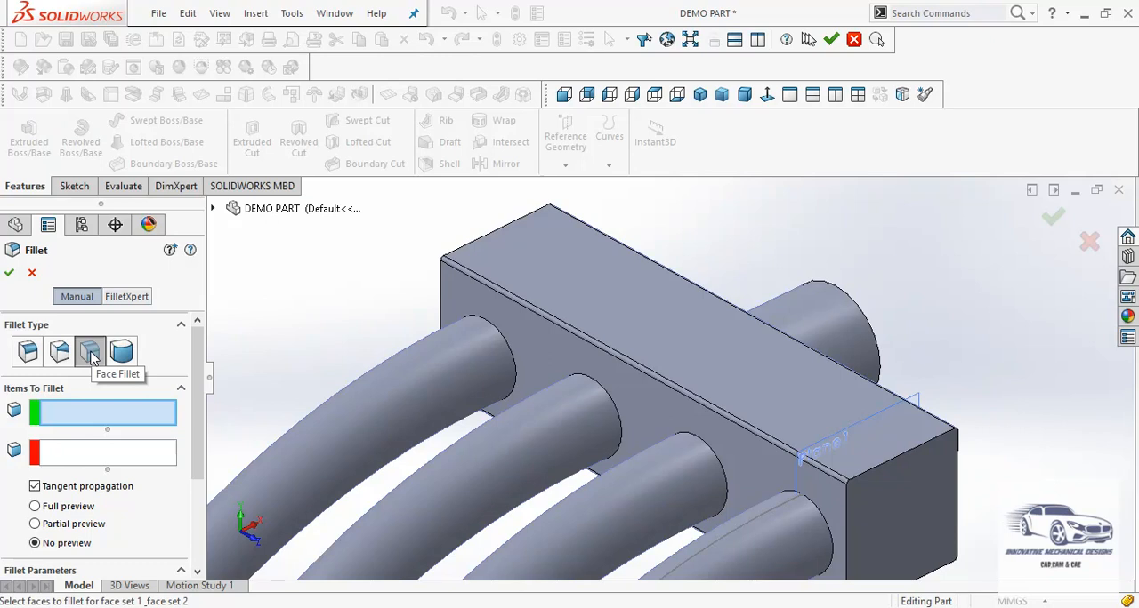
{"action": "left_click", "coordinate": [465, 298]}
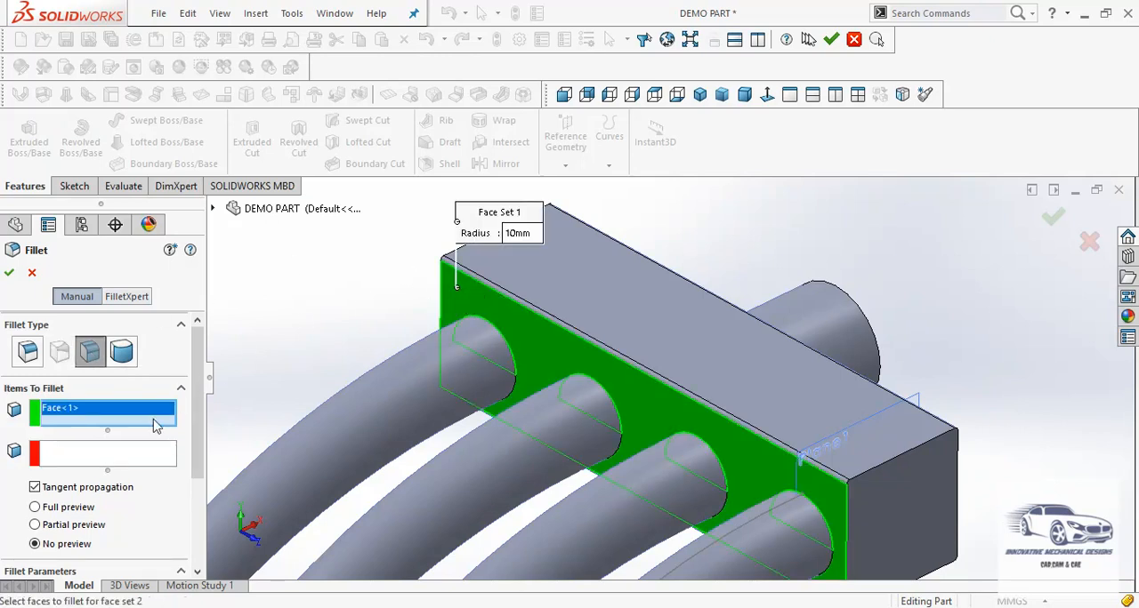
{"action": "left_click", "coordinate": [136, 460]}
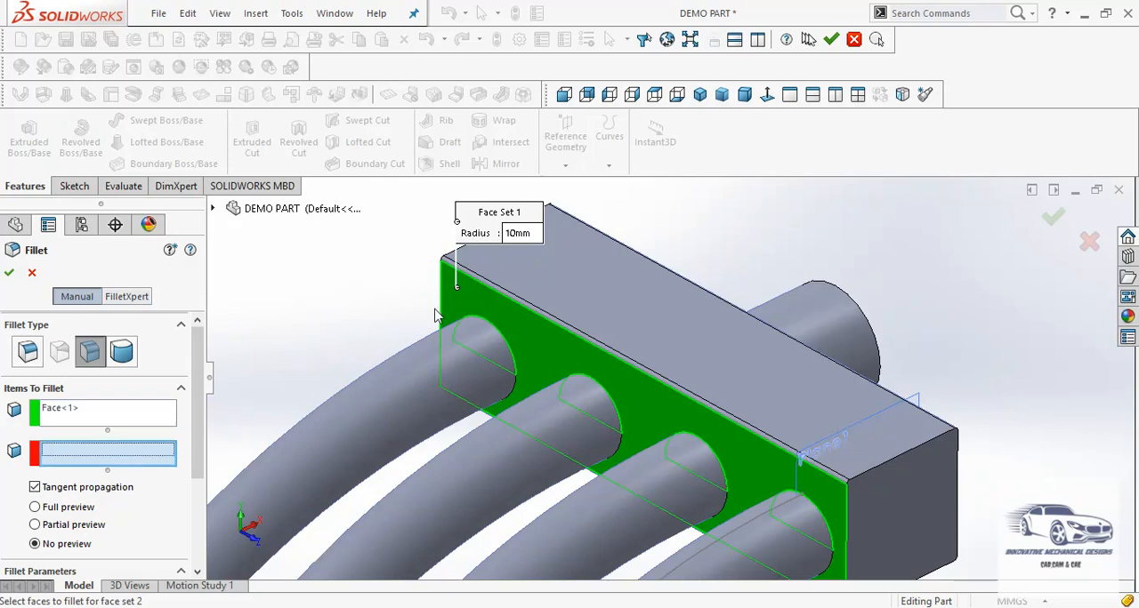
{"action": "left_click", "coordinate": [480, 334]}
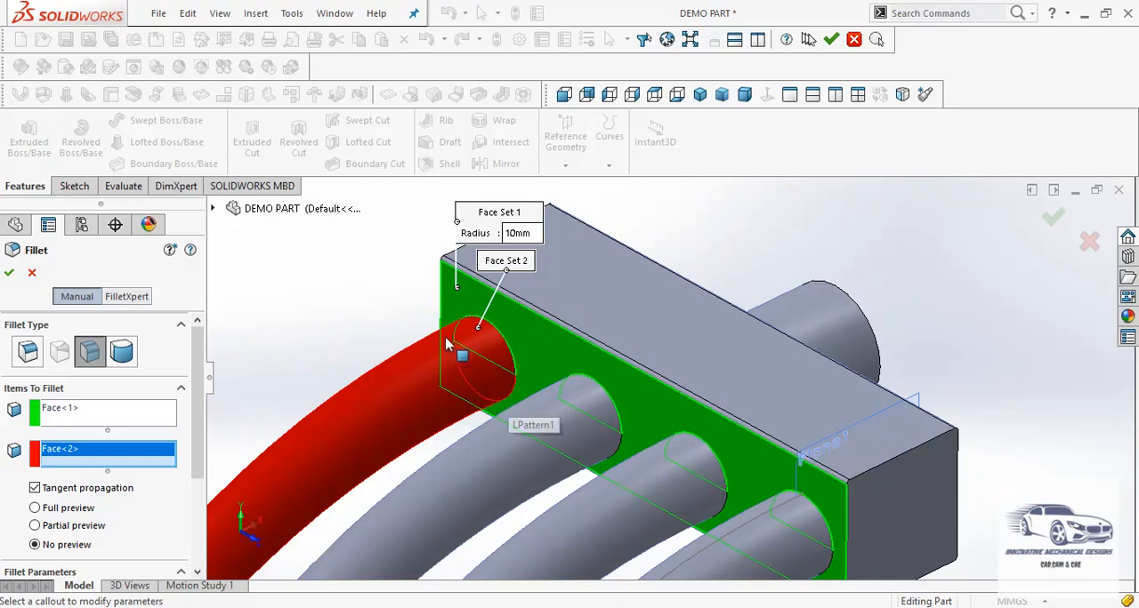
{"action": "scroll", "coordinate": [199, 442], "scroll_direction": "down", "scroll_amount": 5}
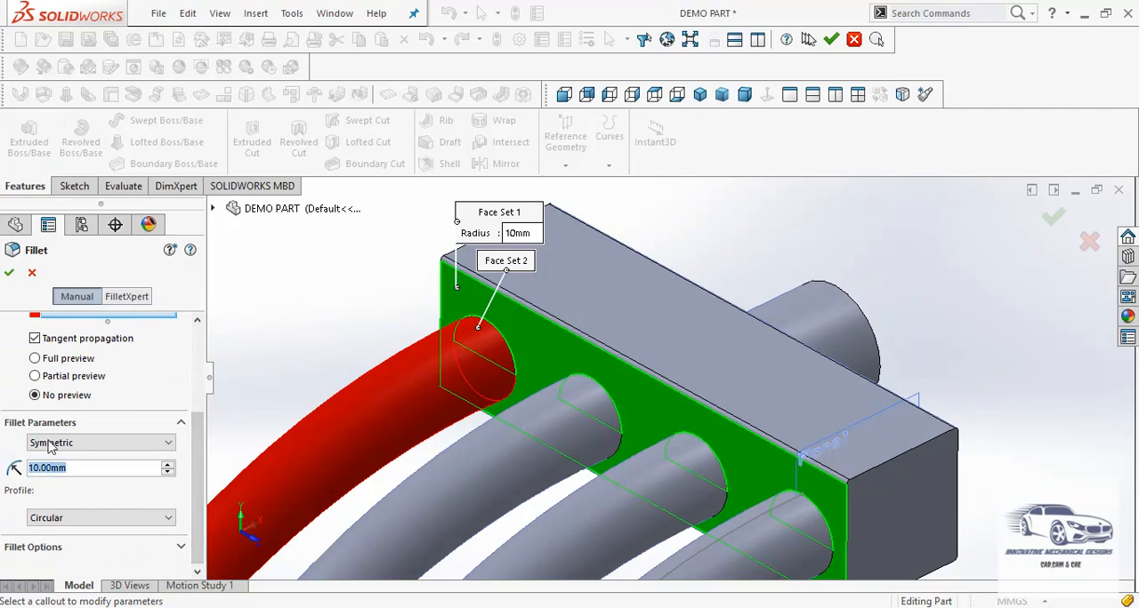
{"action": "type", "text": "1"}
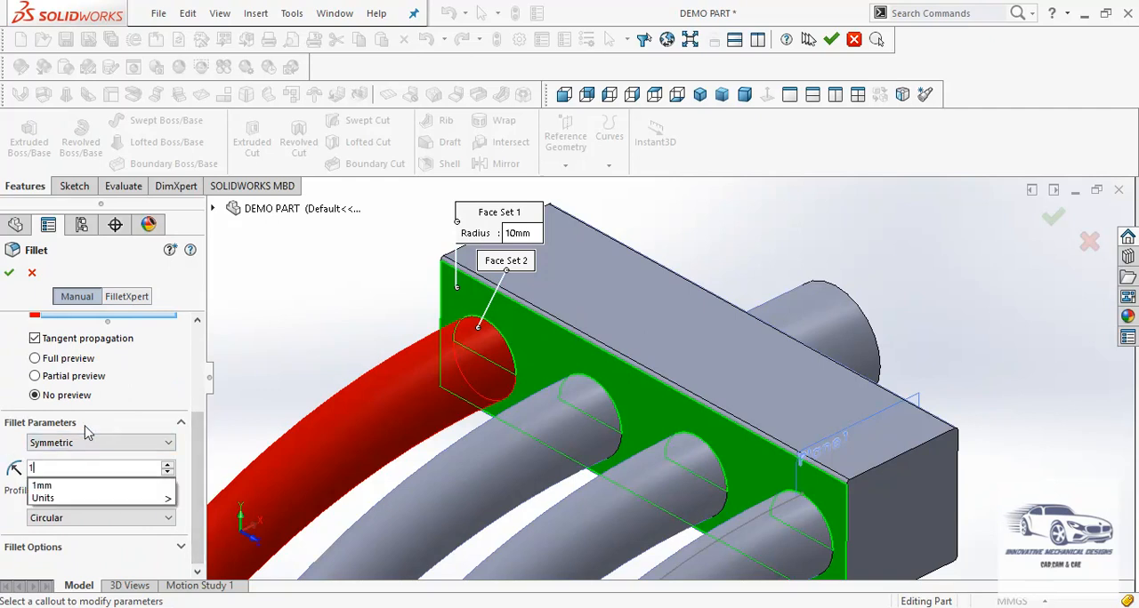
{"action": "key", "text": "Return"}
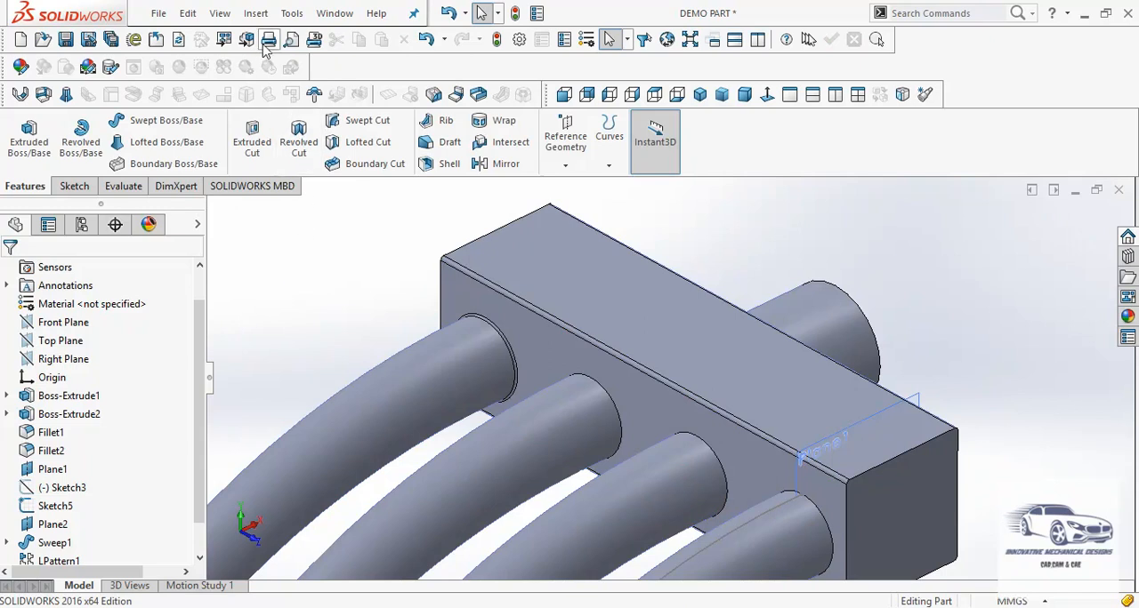
Add a 1 mm face fillet between the block's arm-side face and the second arm from the far end
{"action": "left_click", "coordinate": [256, 13]}
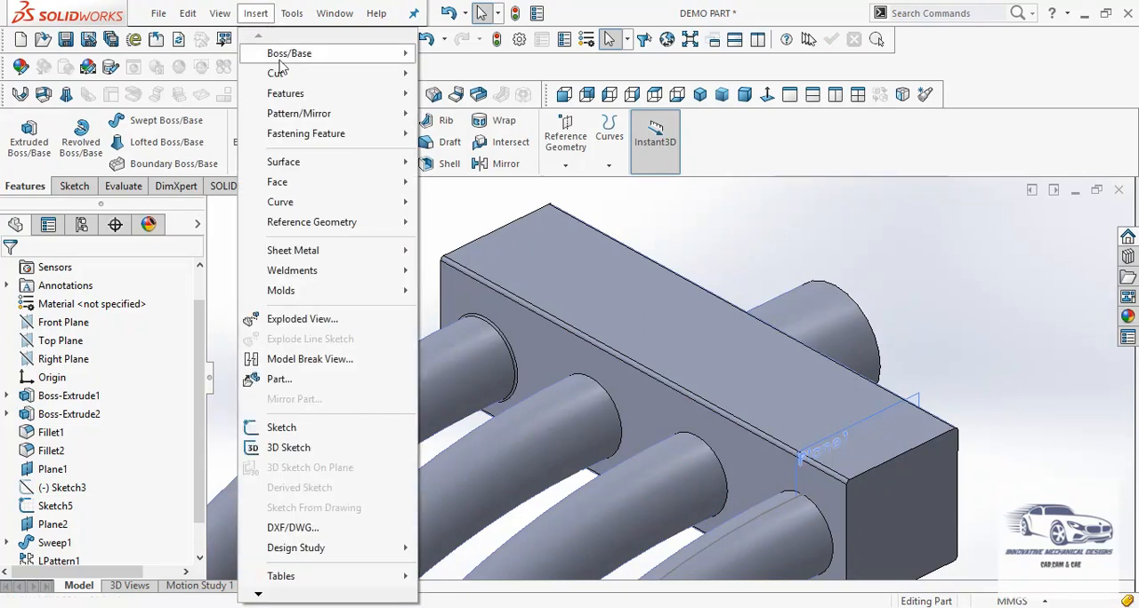
{"action": "mouse_move", "coordinate": [293, 98]}
{"action": "left_click", "coordinate": [462, 86]}
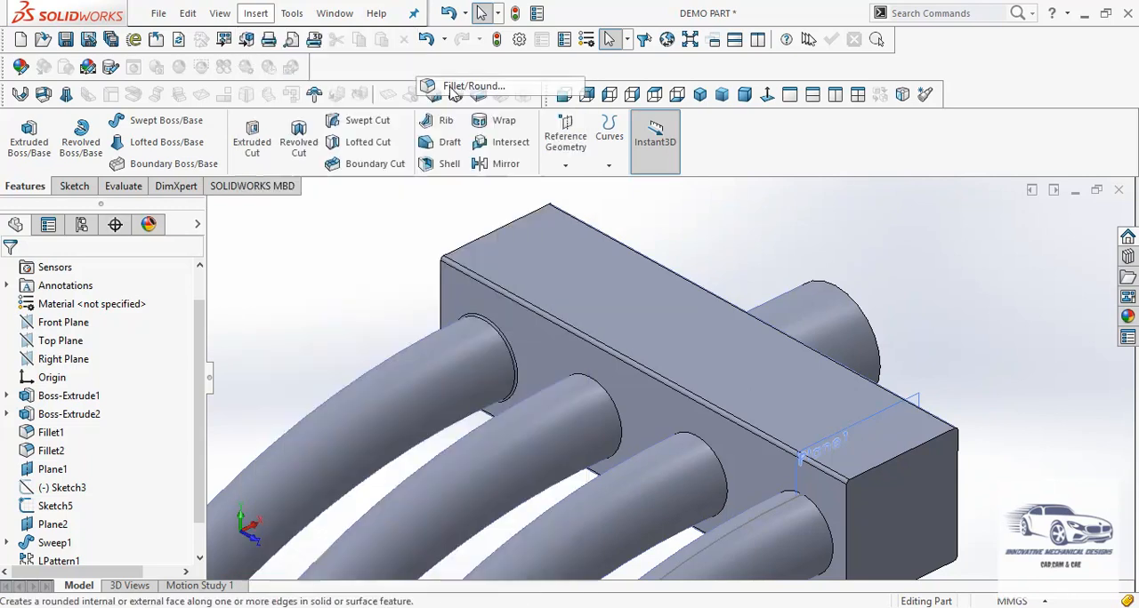
{"action": "left_click", "coordinate": [535, 358]}
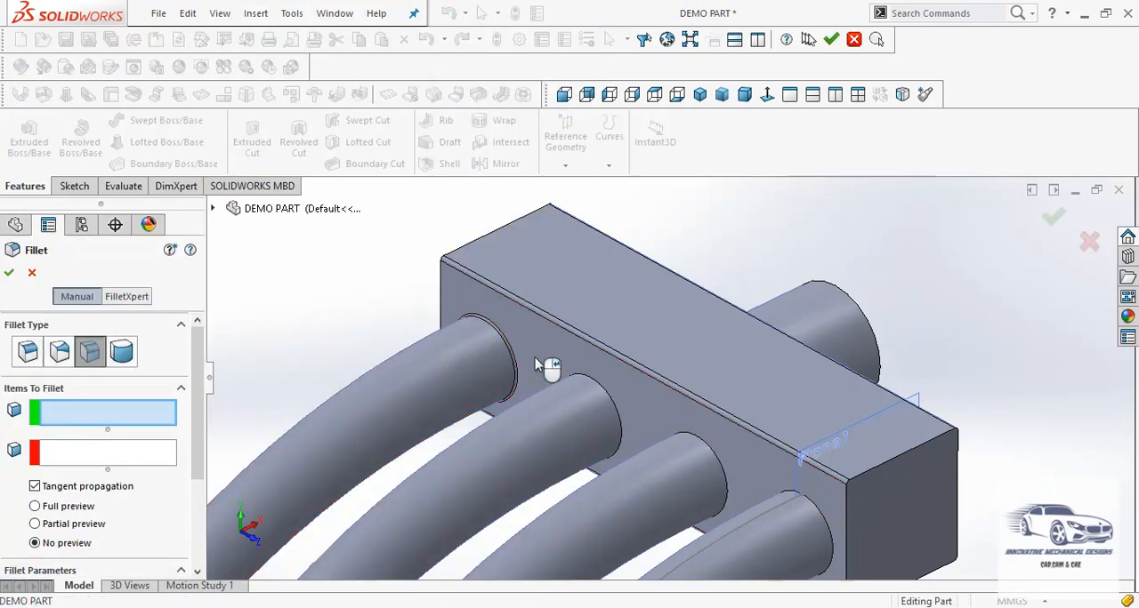
{"action": "left_click", "coordinate": [125, 454]}
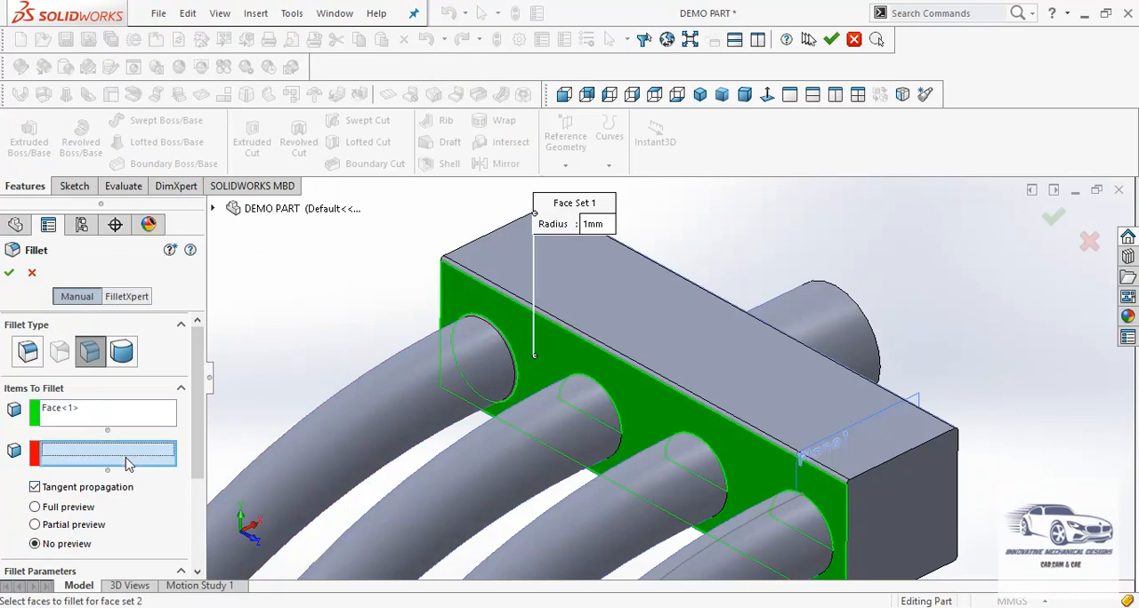
{"action": "left_click", "coordinate": [561, 400]}
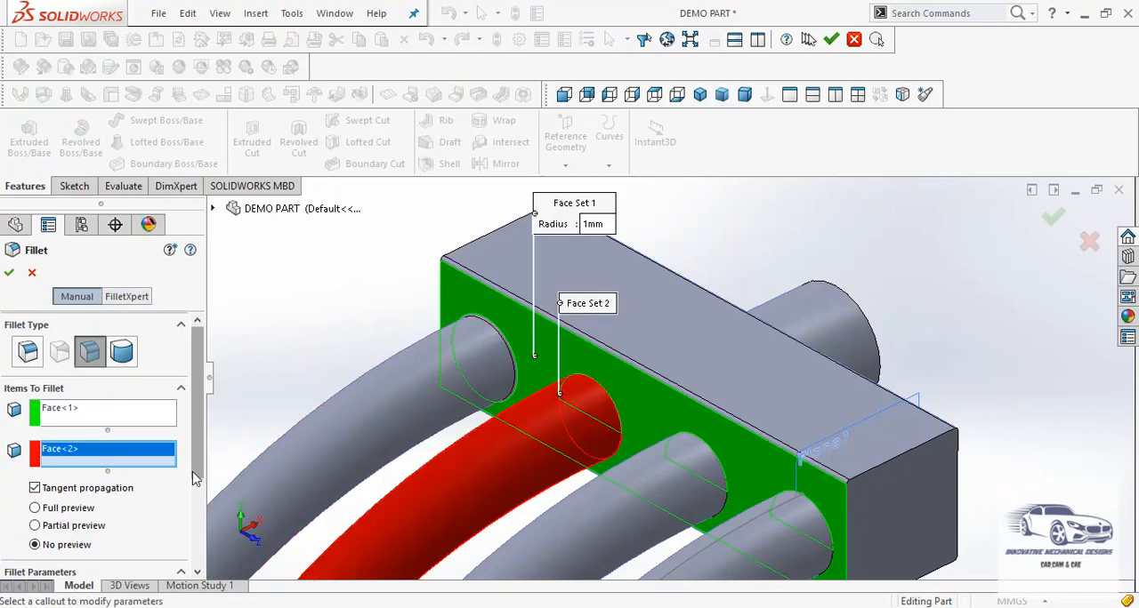
{"action": "scroll", "coordinate": [178, 476], "scroll_direction": "down", "scroll_amount": 3}
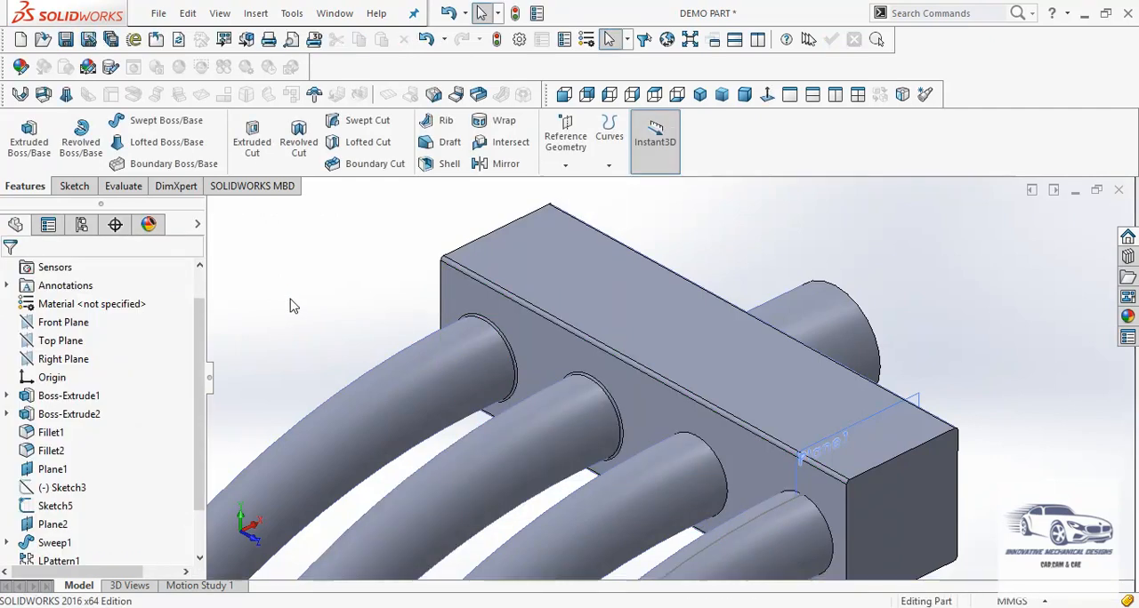
Add a 1 mm face fillet between the block's arm-side face and the third arm from the far end
{"action": "left_click", "coordinate": [257, 14]}
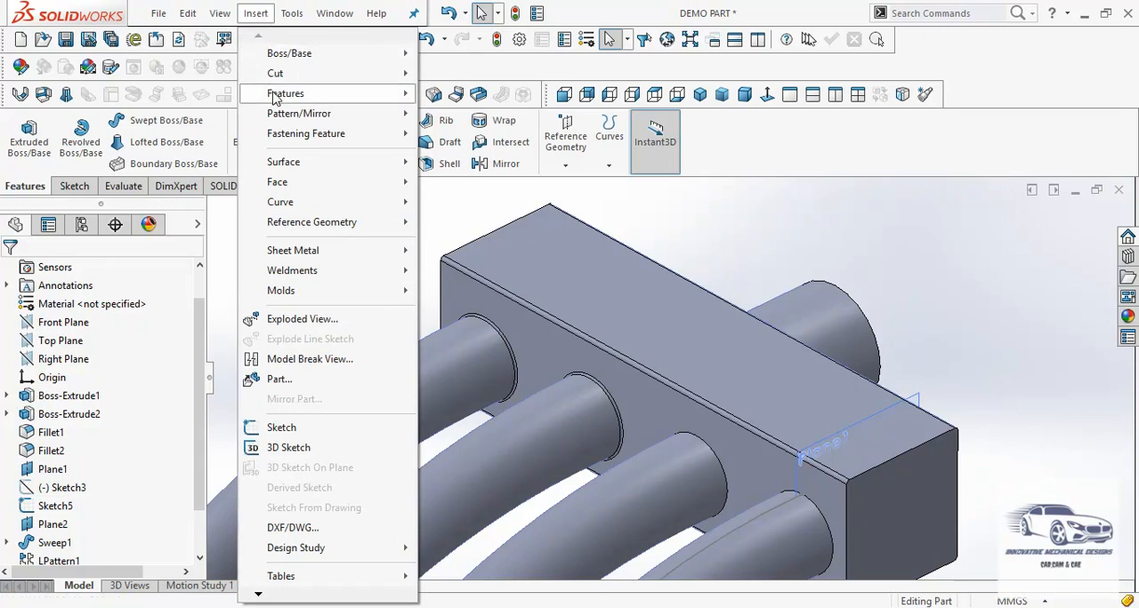
{"action": "mouse_move", "coordinate": [303, 100]}
{"action": "left_click", "coordinate": [440, 88]}
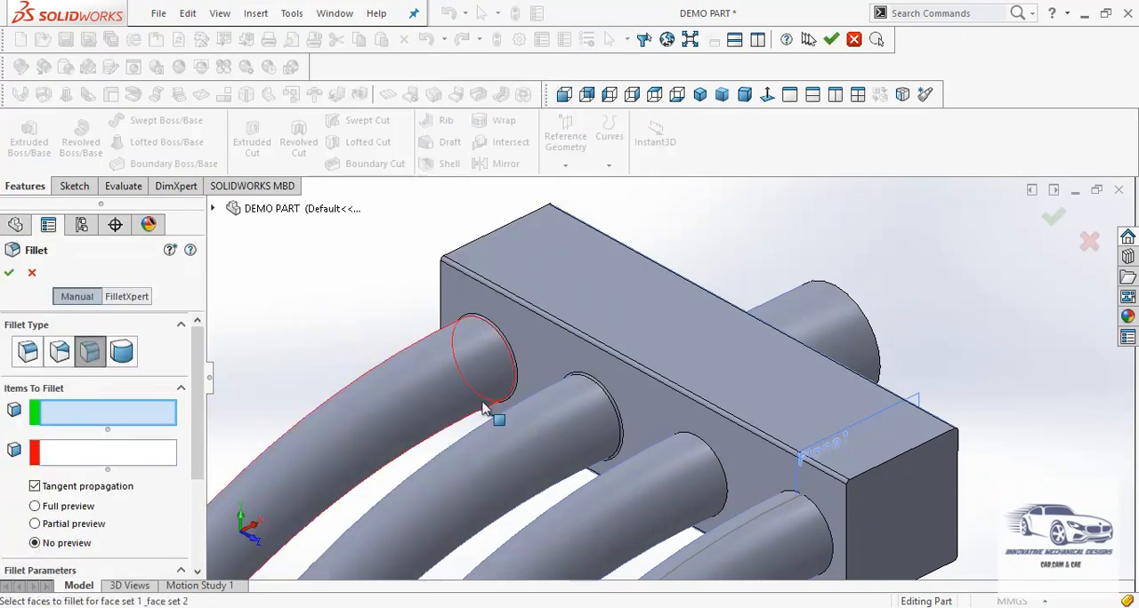
{"action": "left_click", "coordinate": [648, 417]}
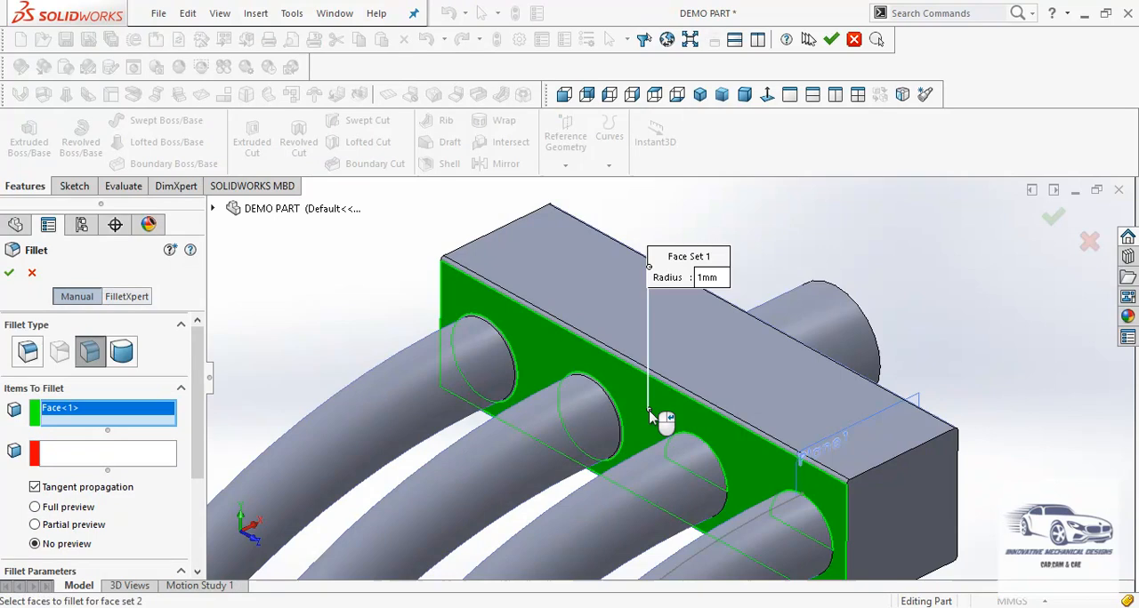
{"action": "left_click", "coordinate": [147, 458]}
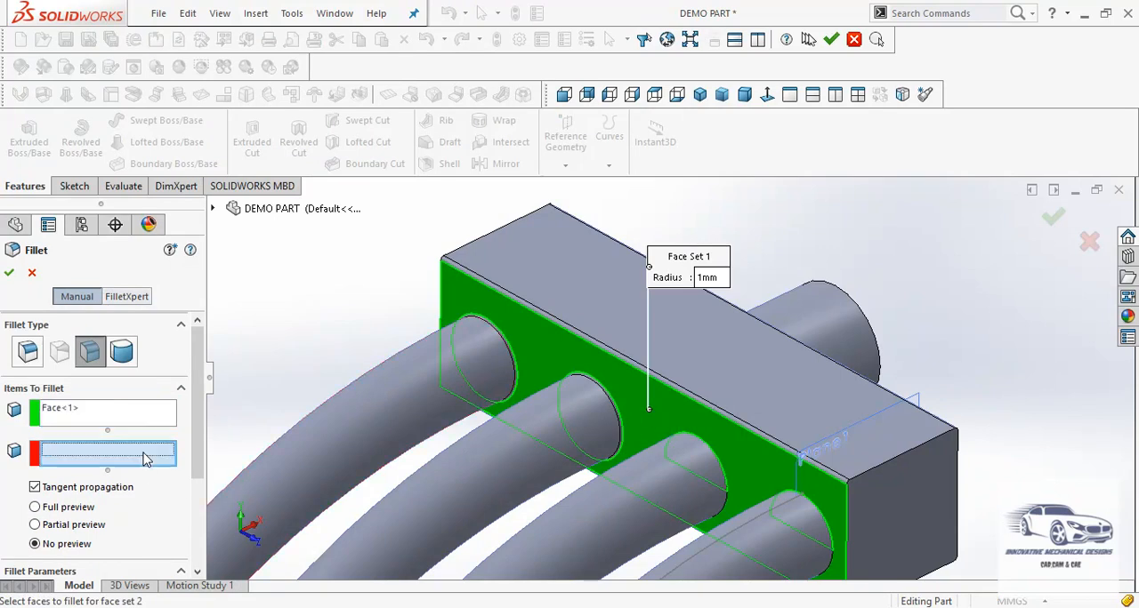
{"action": "left_click", "coordinate": [663, 458]}
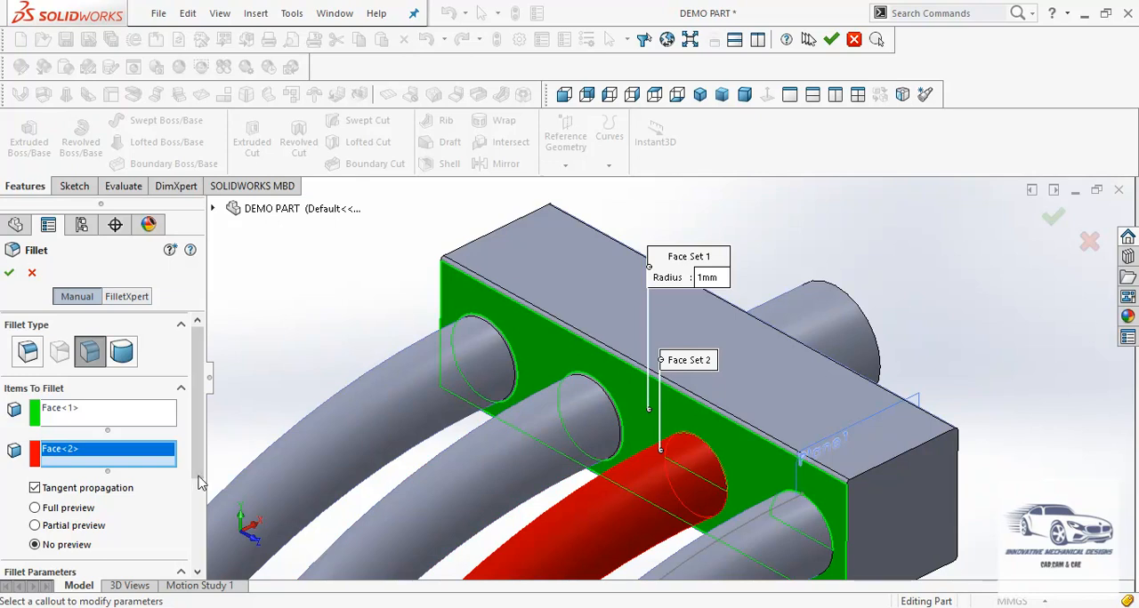
{"action": "scroll", "coordinate": [197, 474], "scroll_direction": "down", "scroll_amount": 3}
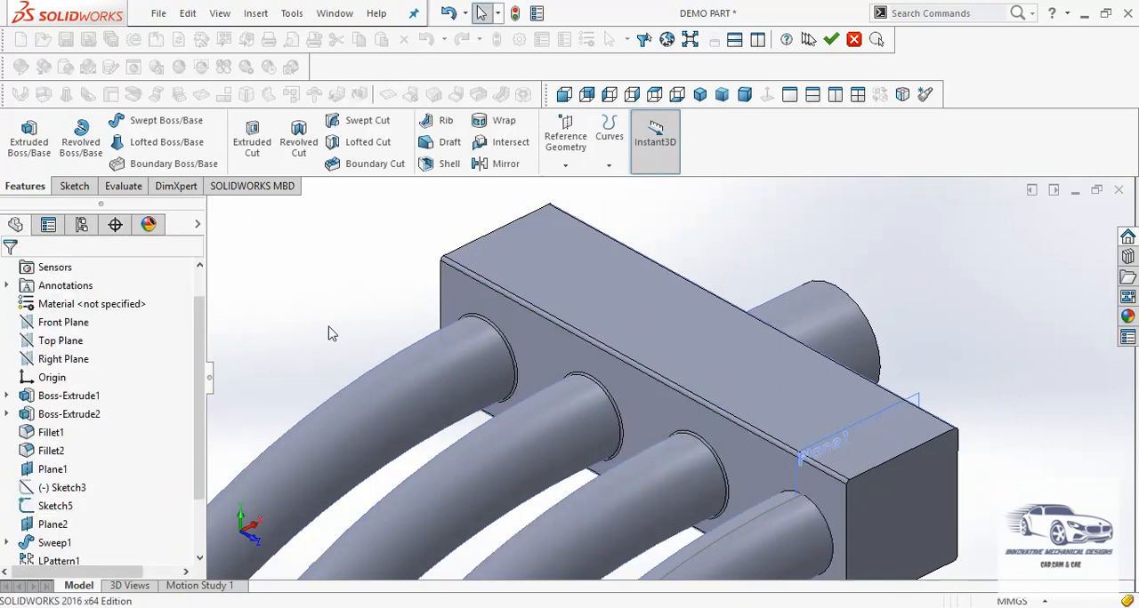
Add a 1 mm face fillet between the block's arm-side face and the original swept arm at the near end
{"action": "key", "text": "f"}
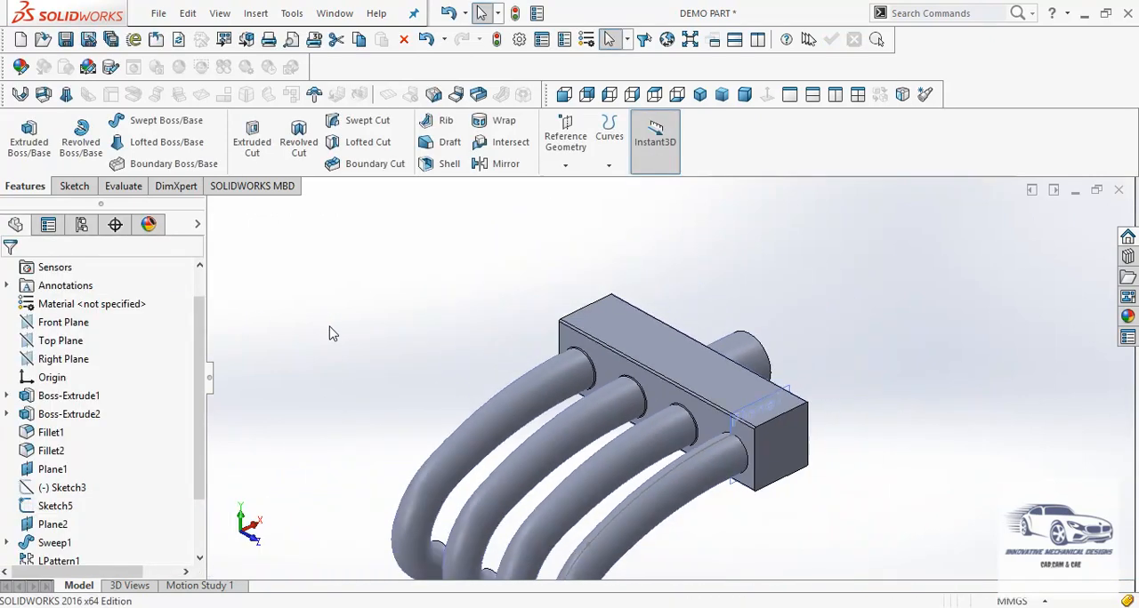
{"action": "scroll", "coordinate": [788, 465], "scroll_direction": "down", "scroll_amount": 4}
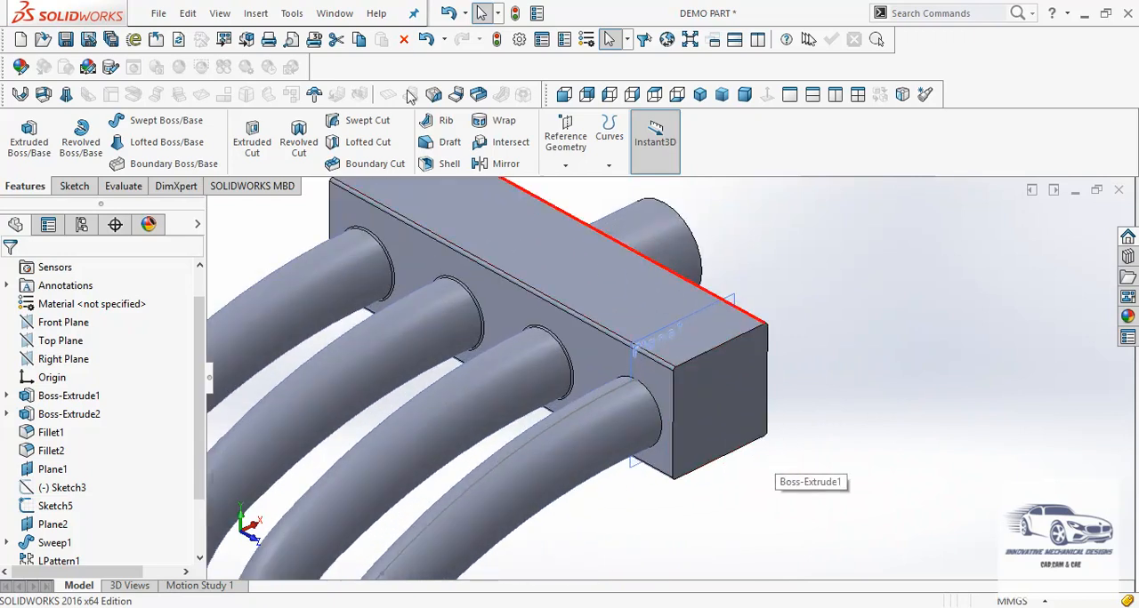
{"action": "left_click", "coordinate": [256, 13]}
{"action": "mouse_move", "coordinate": [289, 93]}
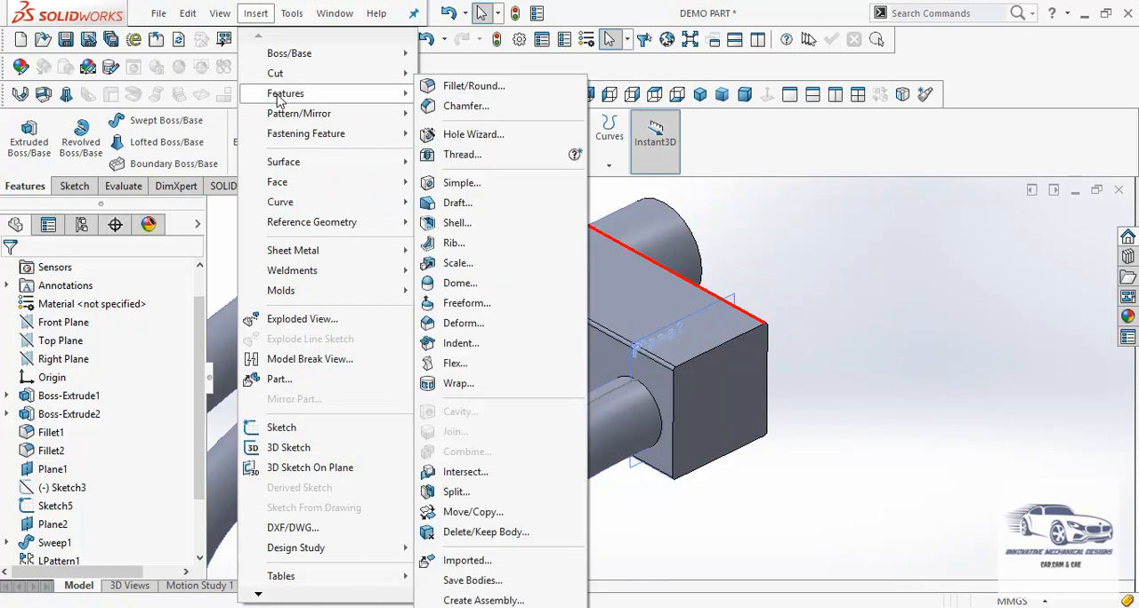
{"action": "left_click", "coordinate": [437, 88]}
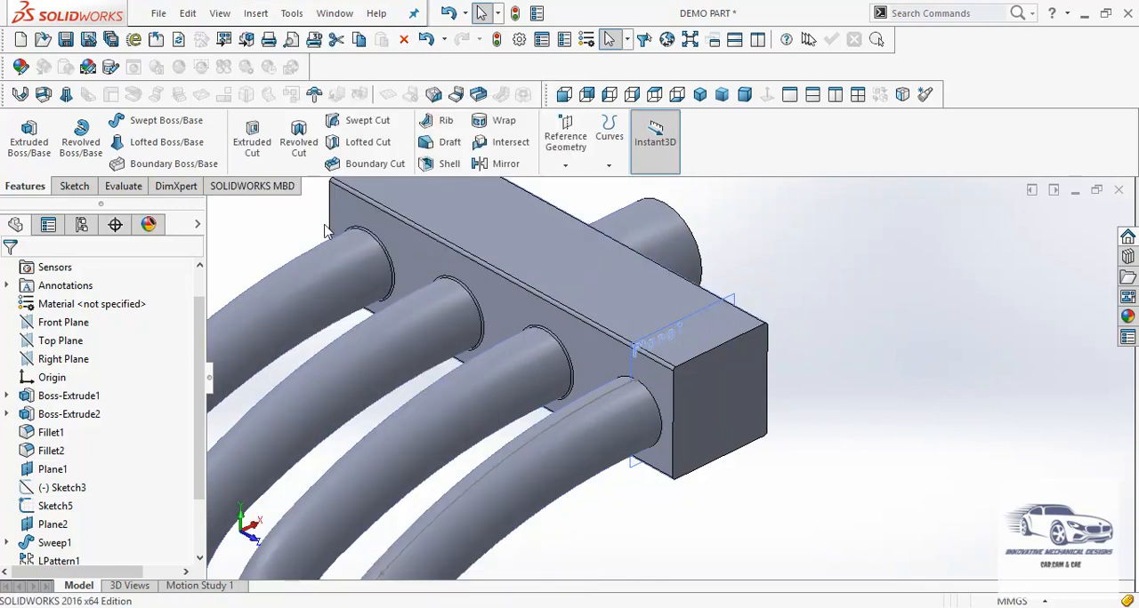
{"action": "left_click", "coordinate": [599, 364]}
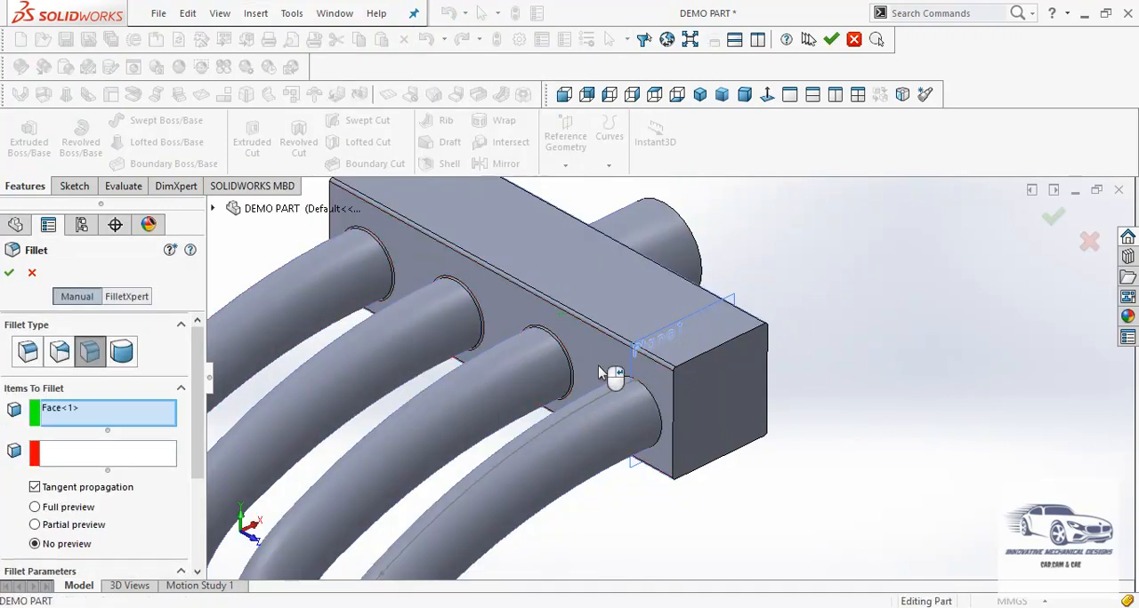
{"action": "left_click", "coordinate": [70, 459]}
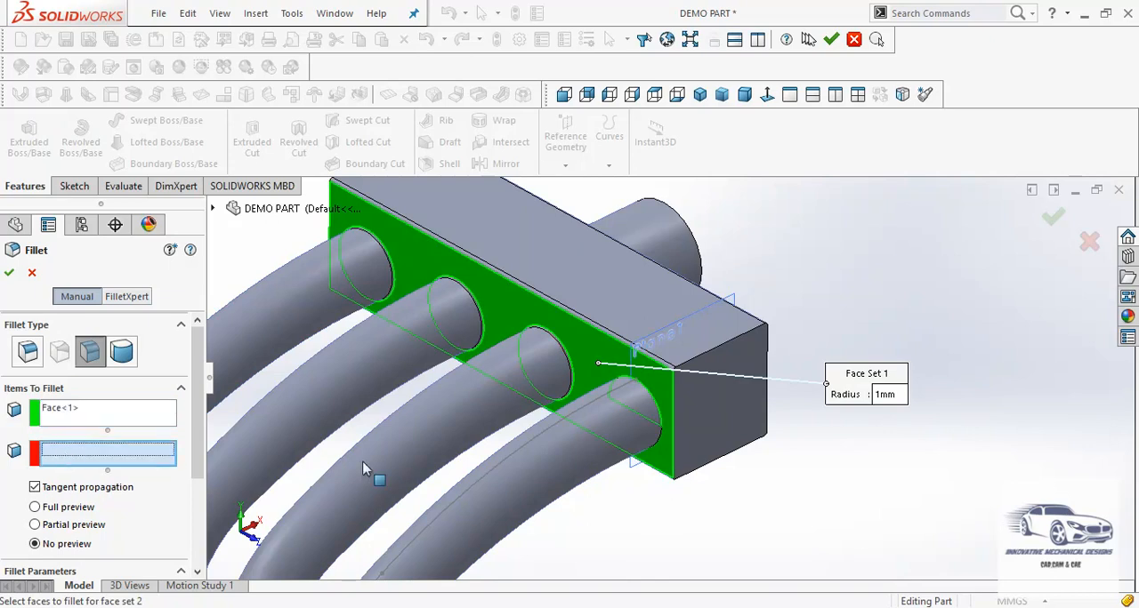
{"action": "left_click", "coordinate": [597, 432]}
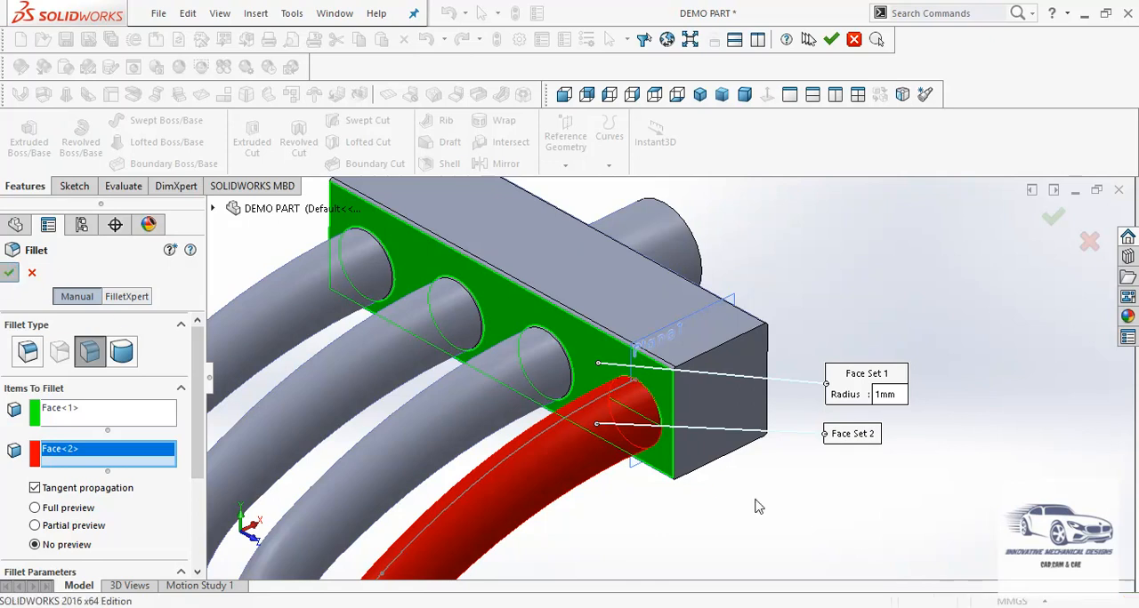
{"action": "key", "text": "Return"}
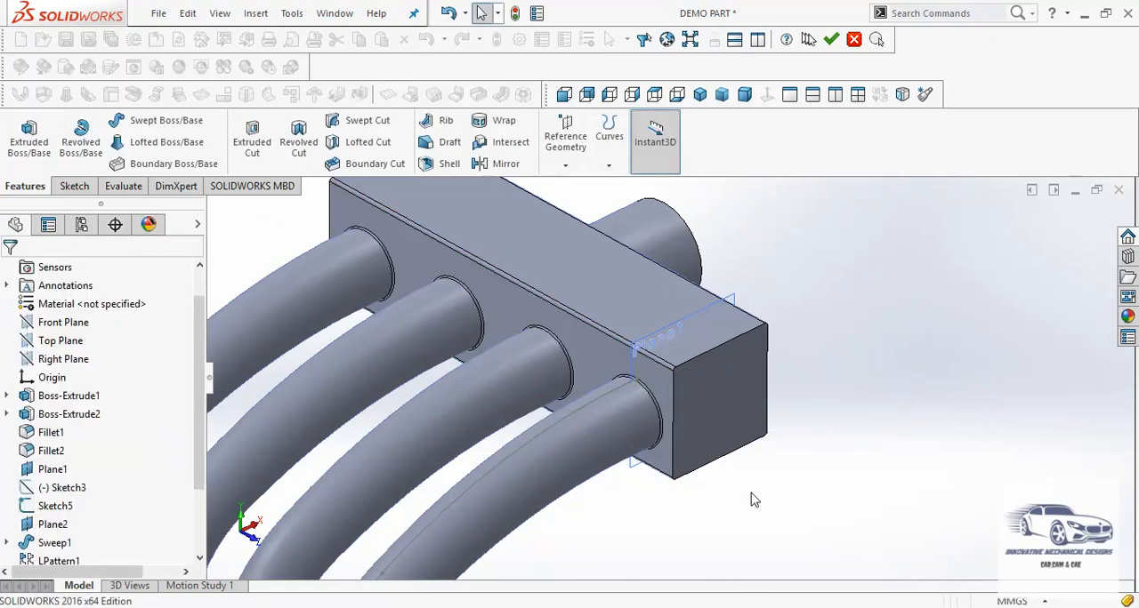
Inspect the filleted arms, check the shell thickness note in Part1 Drawing.PDF in Adobe Reader, and return to SOLIDWORKS
{"action": "scroll", "coordinate": [731, 460], "scroll_direction": "up", "scroll_amount": 3}
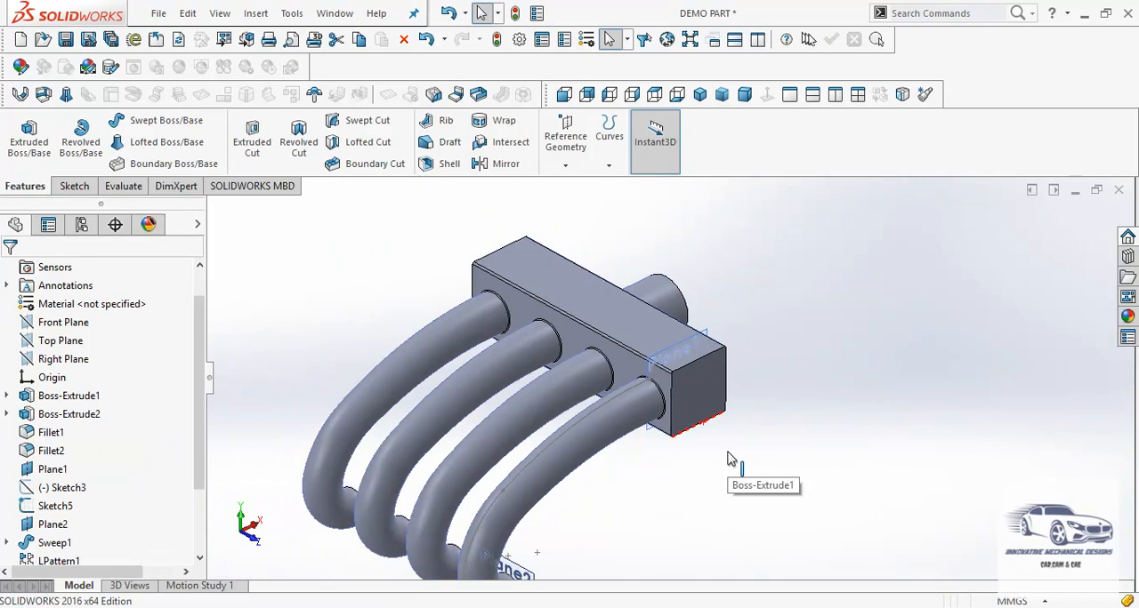
{"action": "scroll", "coordinate": [716, 480], "scroll_direction": "up", "scroll_amount": 1}
{"action": "scroll", "coordinate": [707, 487], "scroll_direction": "down", "scroll_amount": 1}
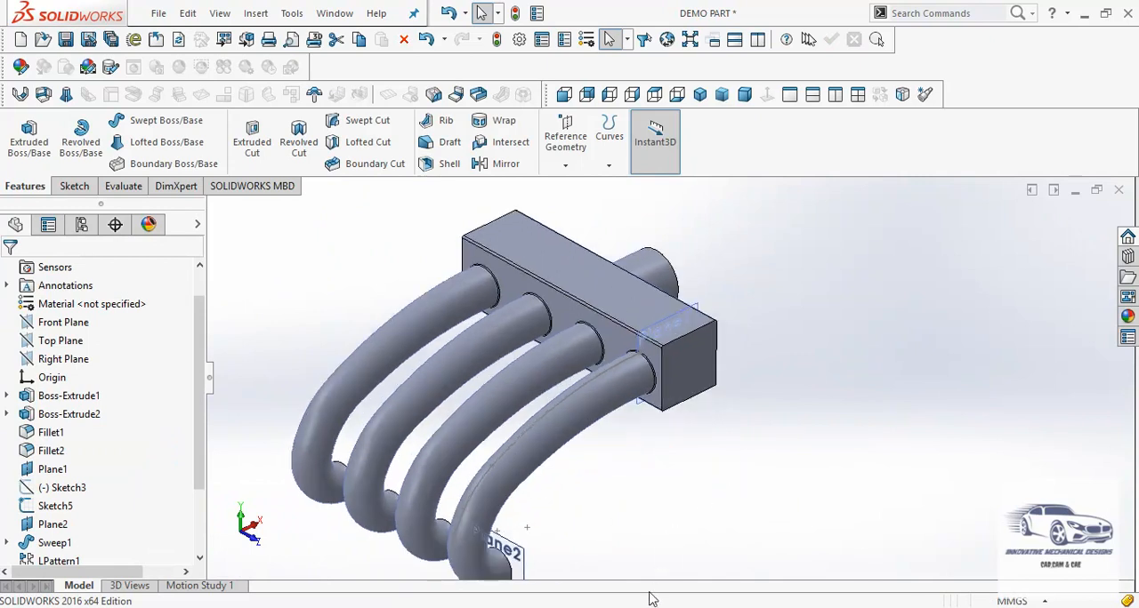
{"action": "mouse_move", "coordinate": [633, 607]}
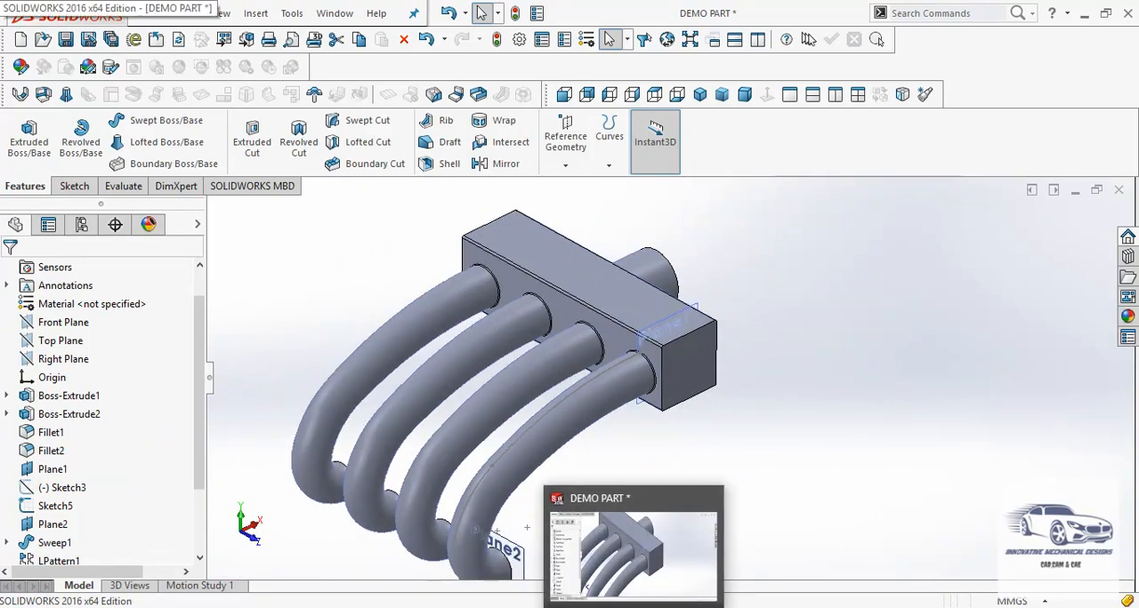
{"action": "left_click", "coordinate": [645, 569]}
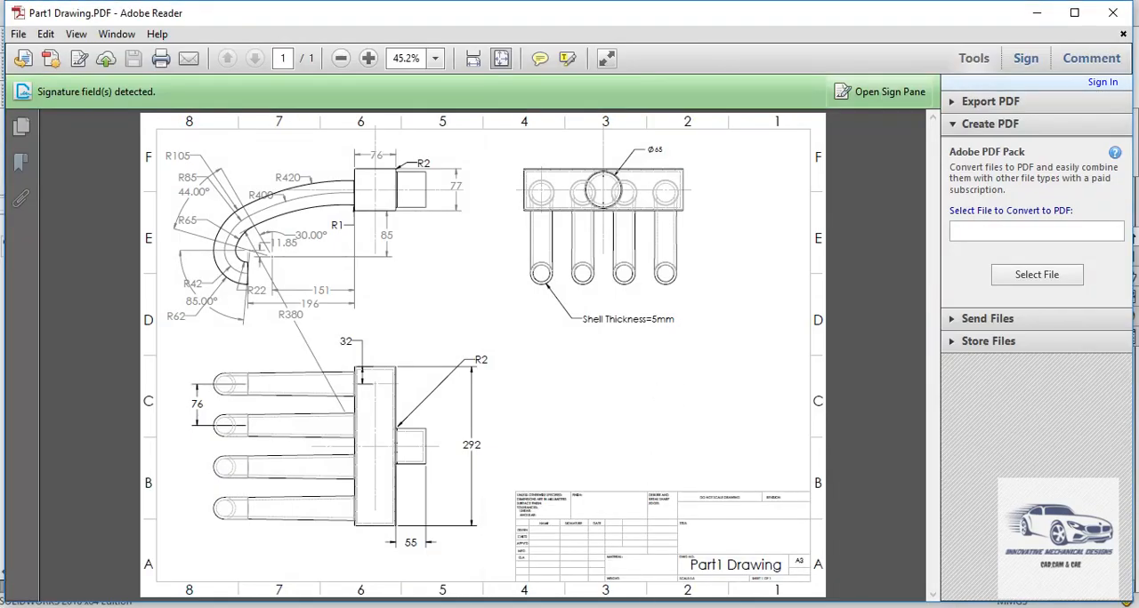
{"action": "key", "text": "alt+Tab"}
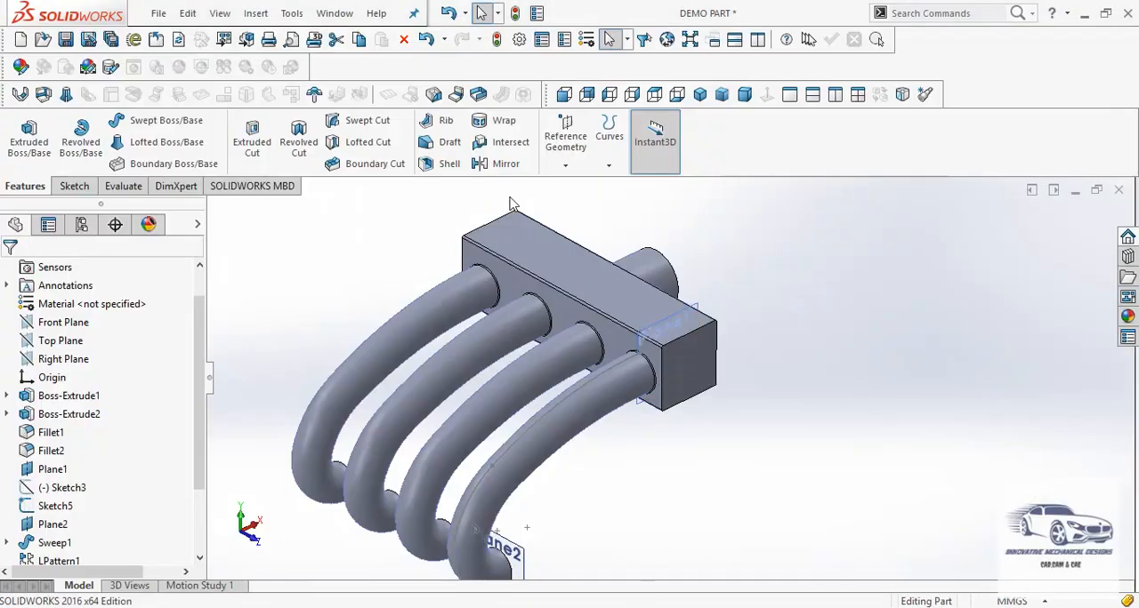
Shell the part with a 5 mm wall thickness, removing the free end faces of all four arms
{"action": "left_click", "coordinate": [449, 165]}
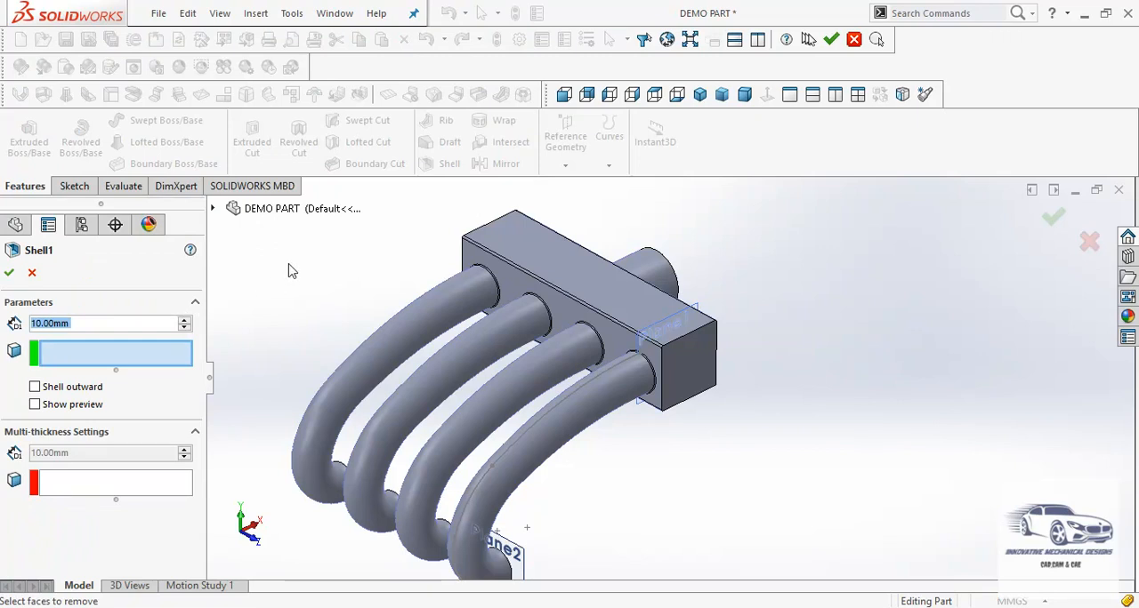
{"action": "type", "text": "5"}
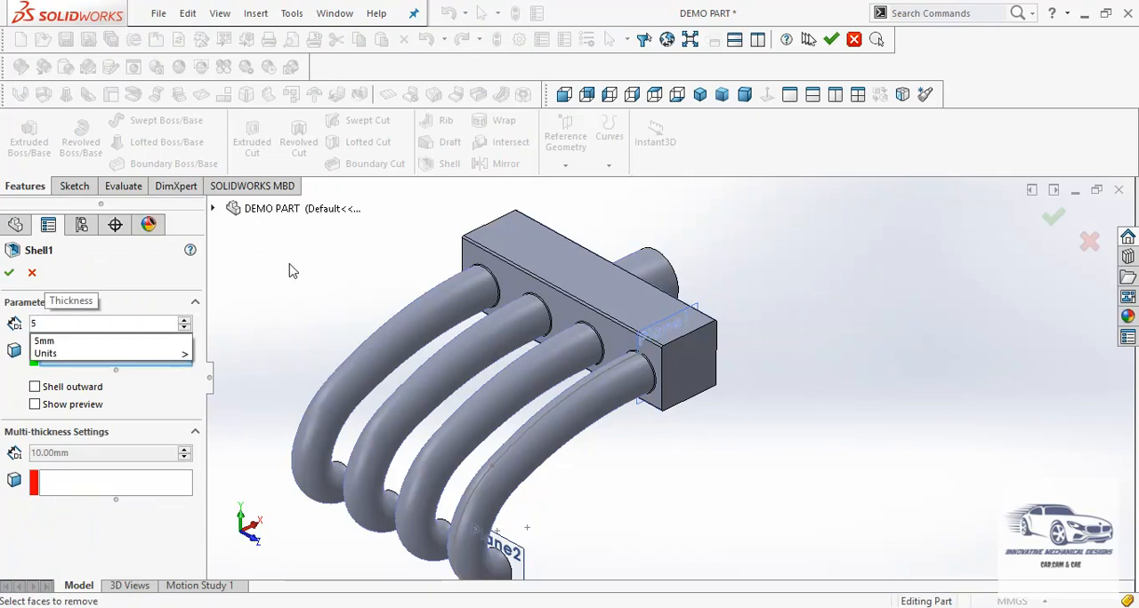
{"action": "key", "text": "Return"}
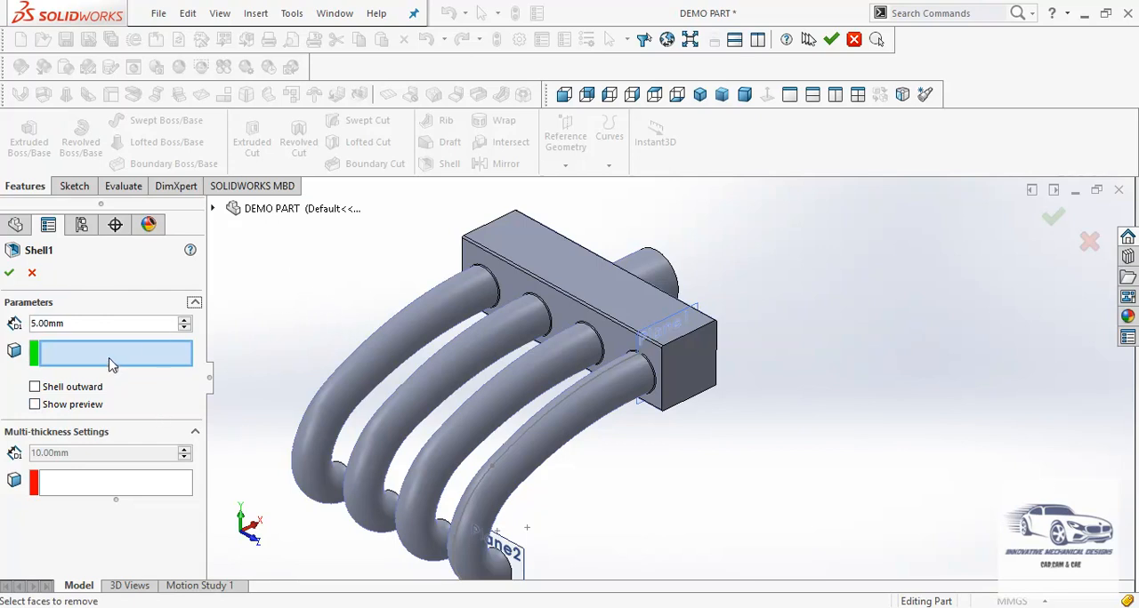
{"action": "middle_click_drag", "start_coordinate": [406, 356], "coordinate": [368, 465]}
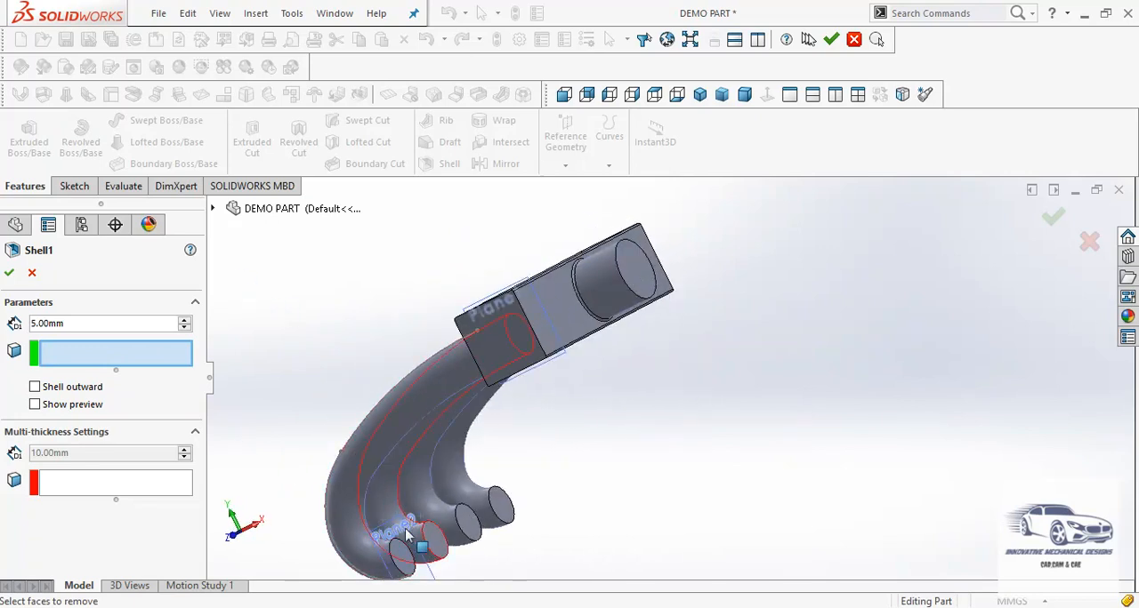
{"action": "left_click", "coordinate": [401, 557]}
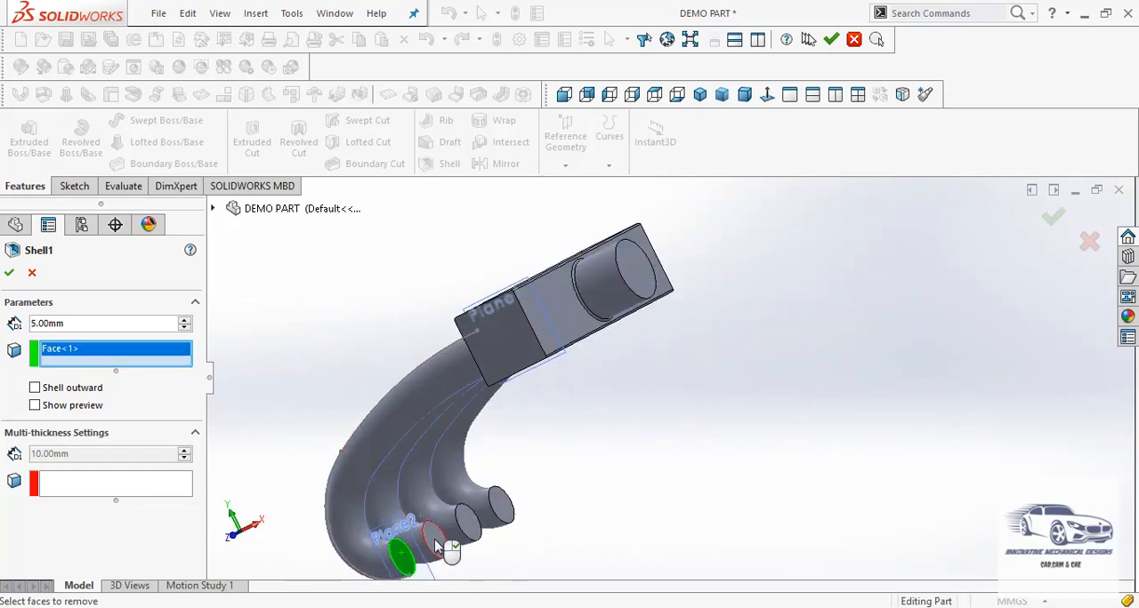
{"action": "left_click", "coordinate": [435, 543]}
{"action": "left_click", "coordinate": [468, 523]}
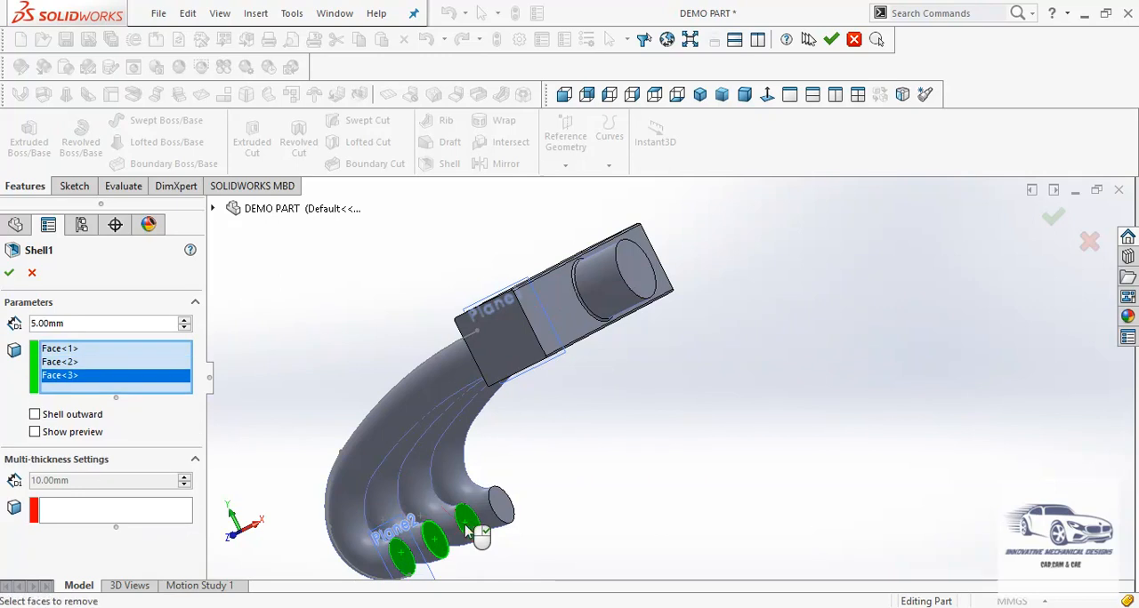
{"action": "left_click", "coordinate": [500, 507]}
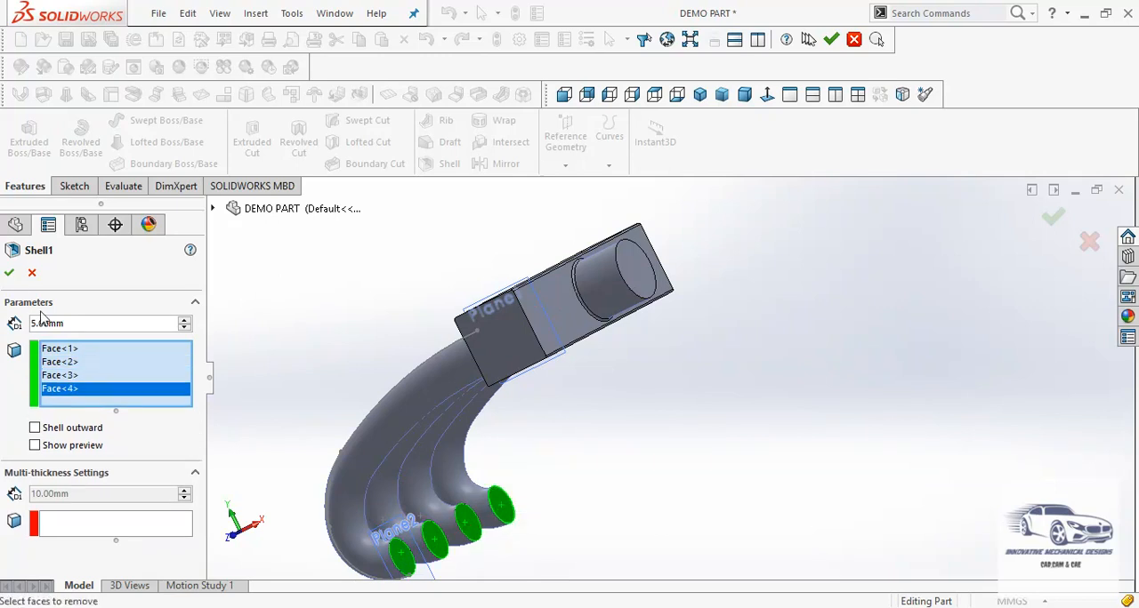
{"action": "left_click", "coordinate": [9, 275]}
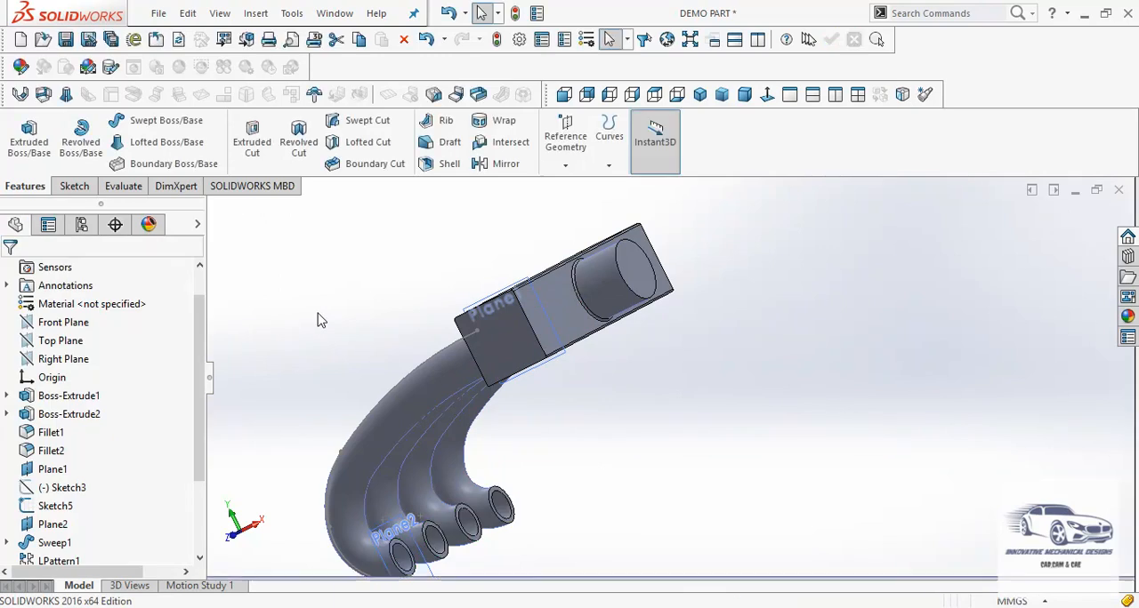
Display the shelled part with Hidden Lines Visible and inspect its inner walls from the front and at an oblique angle
{"action": "scroll", "coordinate": [356, 317], "scroll_direction": "up", "scroll_amount": 2}
{"action": "middle_click_drag", "start_coordinate": [363, 317], "coordinate": [508, 339]}
{"action": "scroll", "coordinate": [612, 329], "scroll_direction": "down", "scroll_amount": 1}
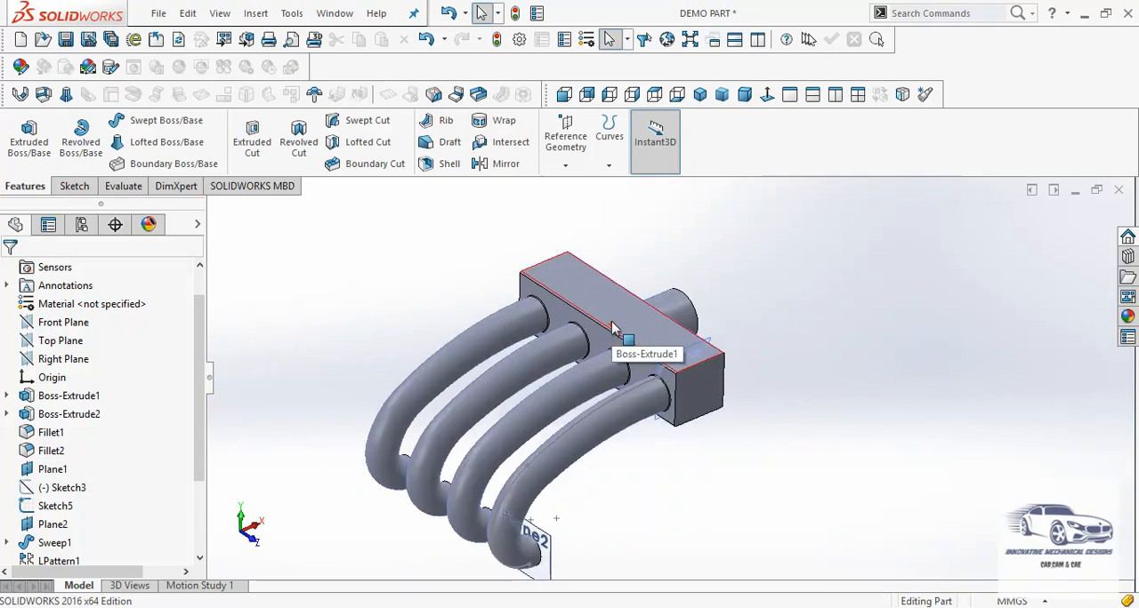
{"action": "left_click", "coordinate": [564, 95]}
{"action": "scroll", "coordinate": [707, 261], "scroll_direction": "down", "scroll_amount": 3}
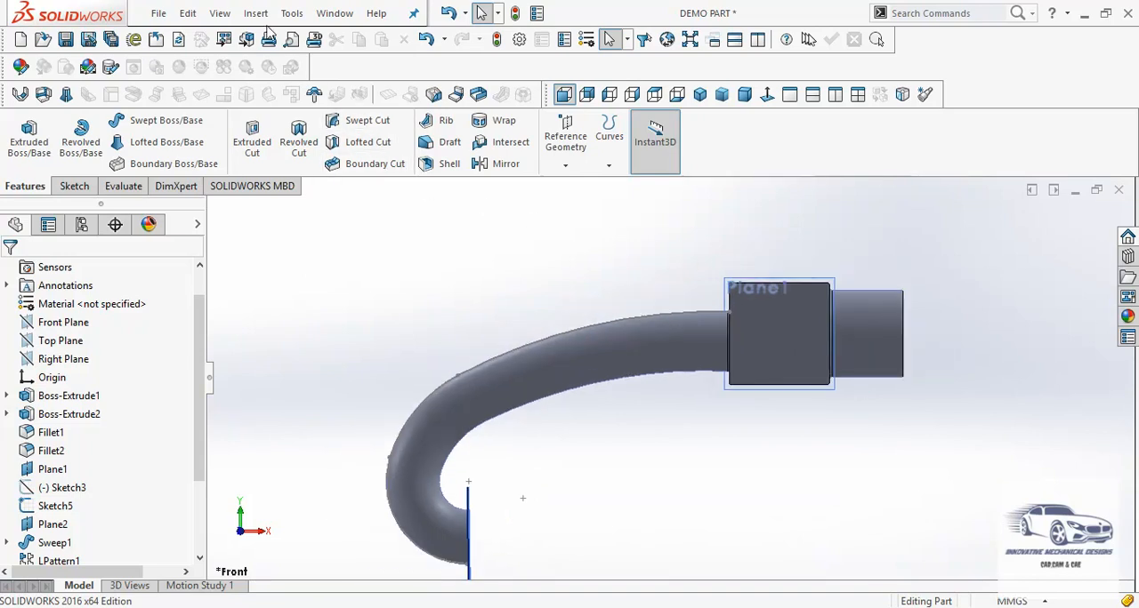
{"action": "left_click", "coordinate": [293, 14]}
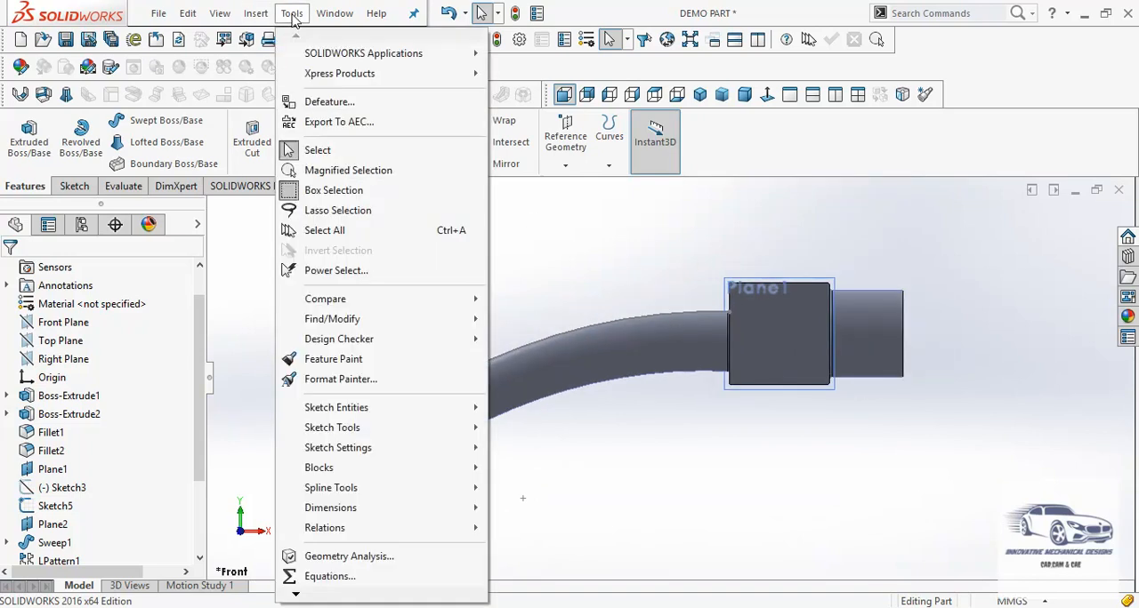
{"action": "mouse_move", "coordinate": [220, 14]}
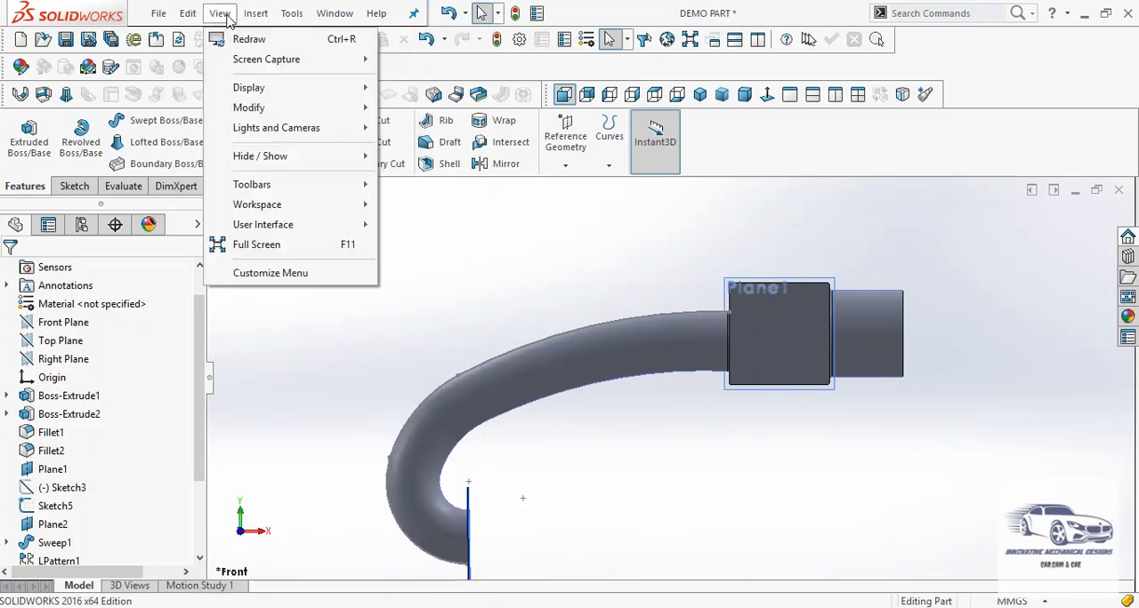
{"action": "mouse_move", "coordinate": [248, 93]}
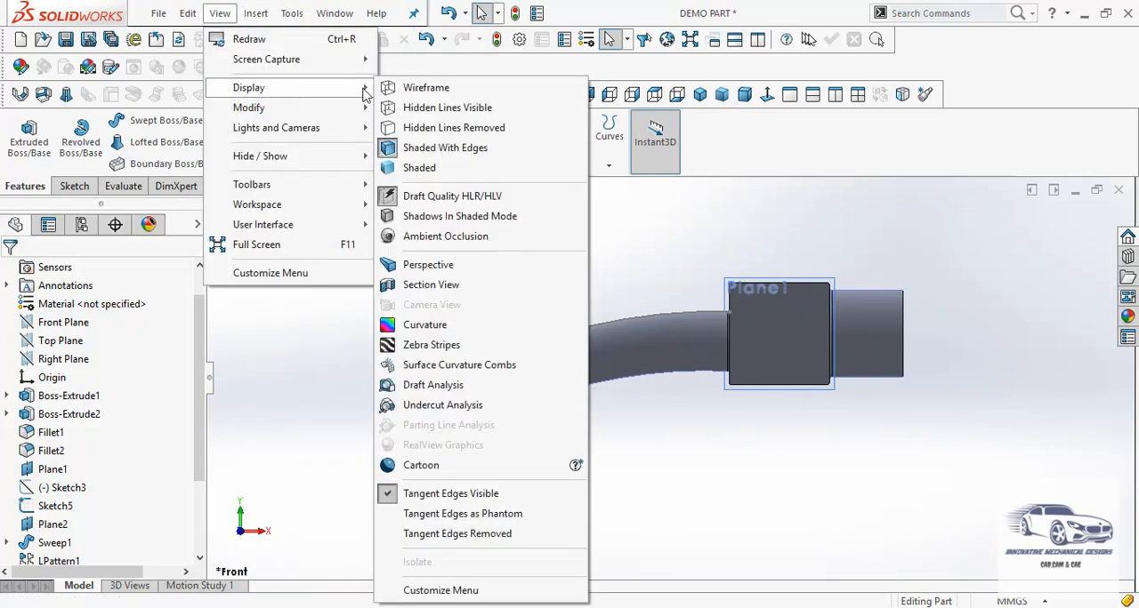
{"action": "left_click", "coordinate": [420, 108]}
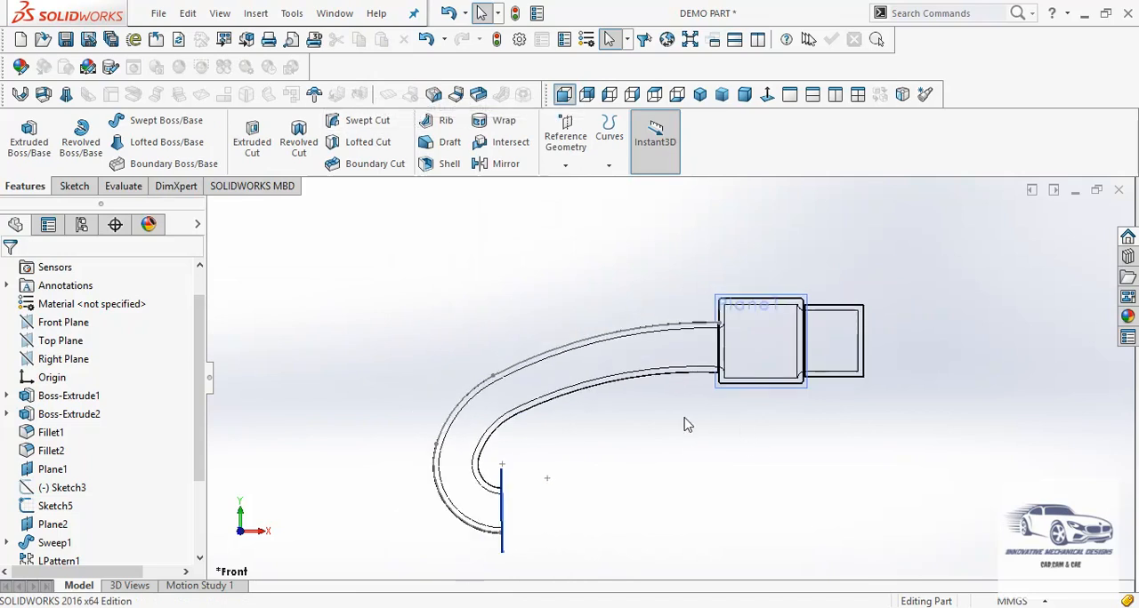
{"action": "middle_click_drag", "start_coordinate": [686, 412], "coordinate": [820, 481]}
{"action": "middle_click_drag", "start_coordinate": [594, 286], "coordinate": [559, 337]}
{"action": "scroll", "coordinate": [559, 338], "scroll_direction": "up", "scroll_amount": 2}
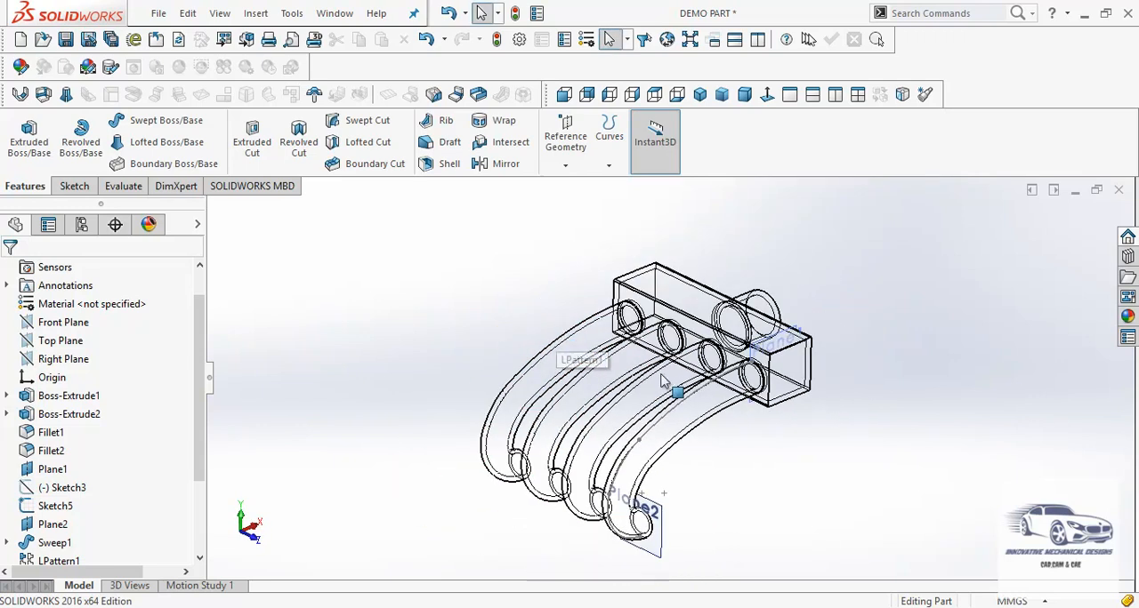
{"action": "scroll", "coordinate": [761, 423], "scroll_direction": "down", "scroll_amount": 2}
{"action": "scroll", "coordinate": [761, 423], "scroll_direction": "up", "scroll_amount": 1}
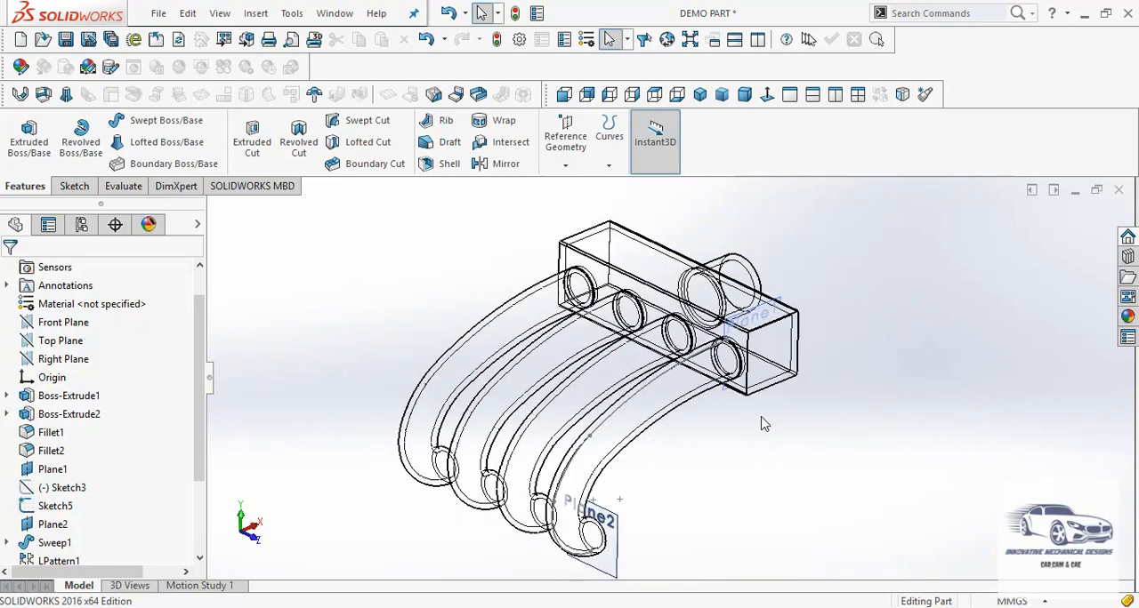